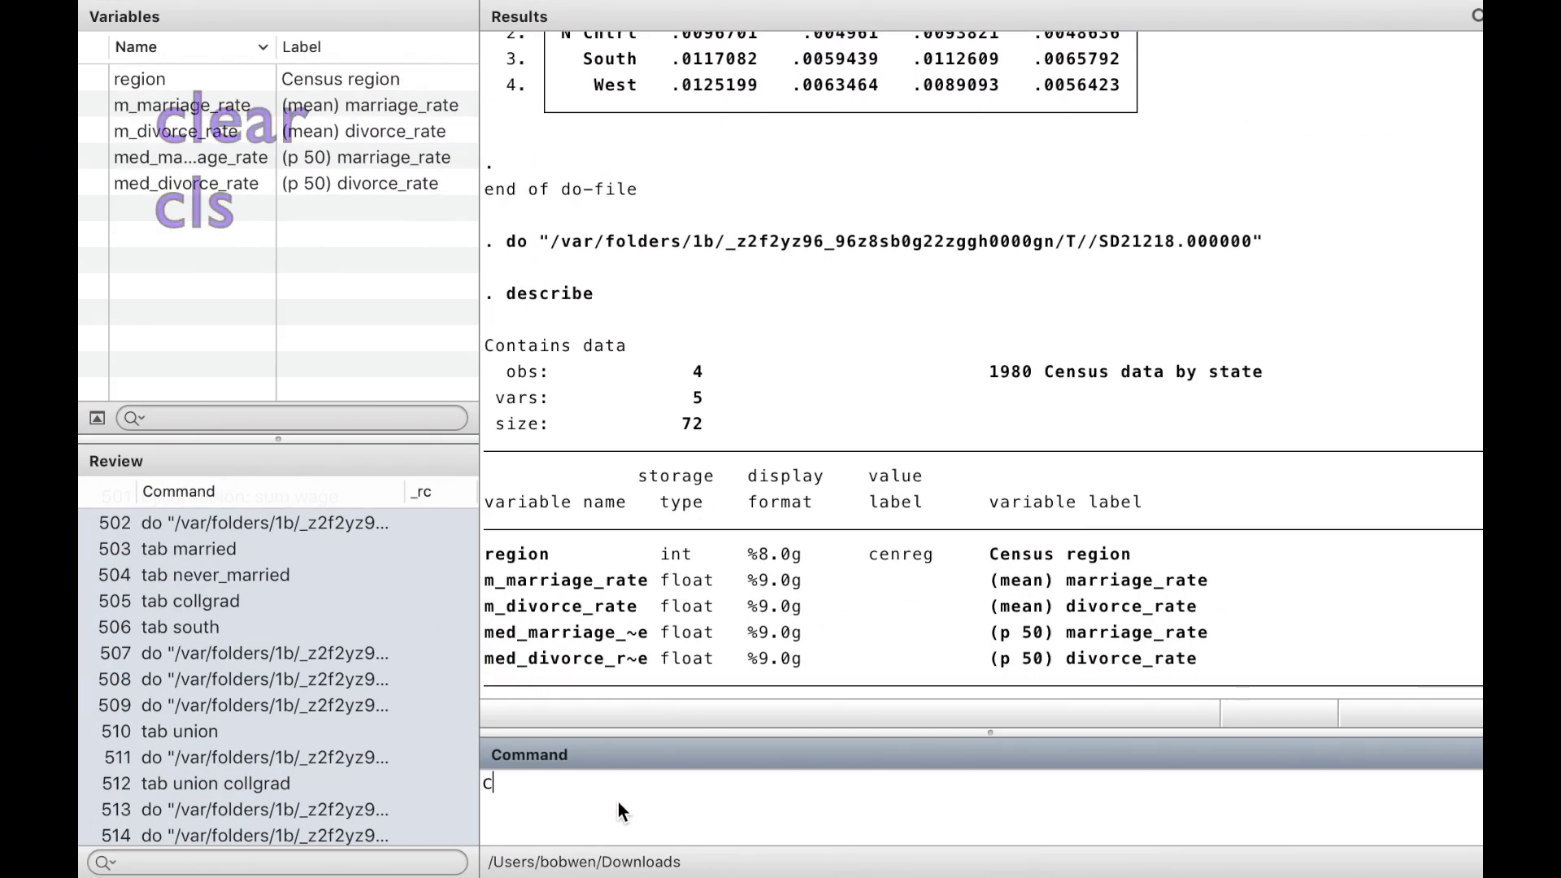
- Clear memory and the Results window, then load the nlsw88.dta example dataset with sysuse
type("ar")
key("Return")
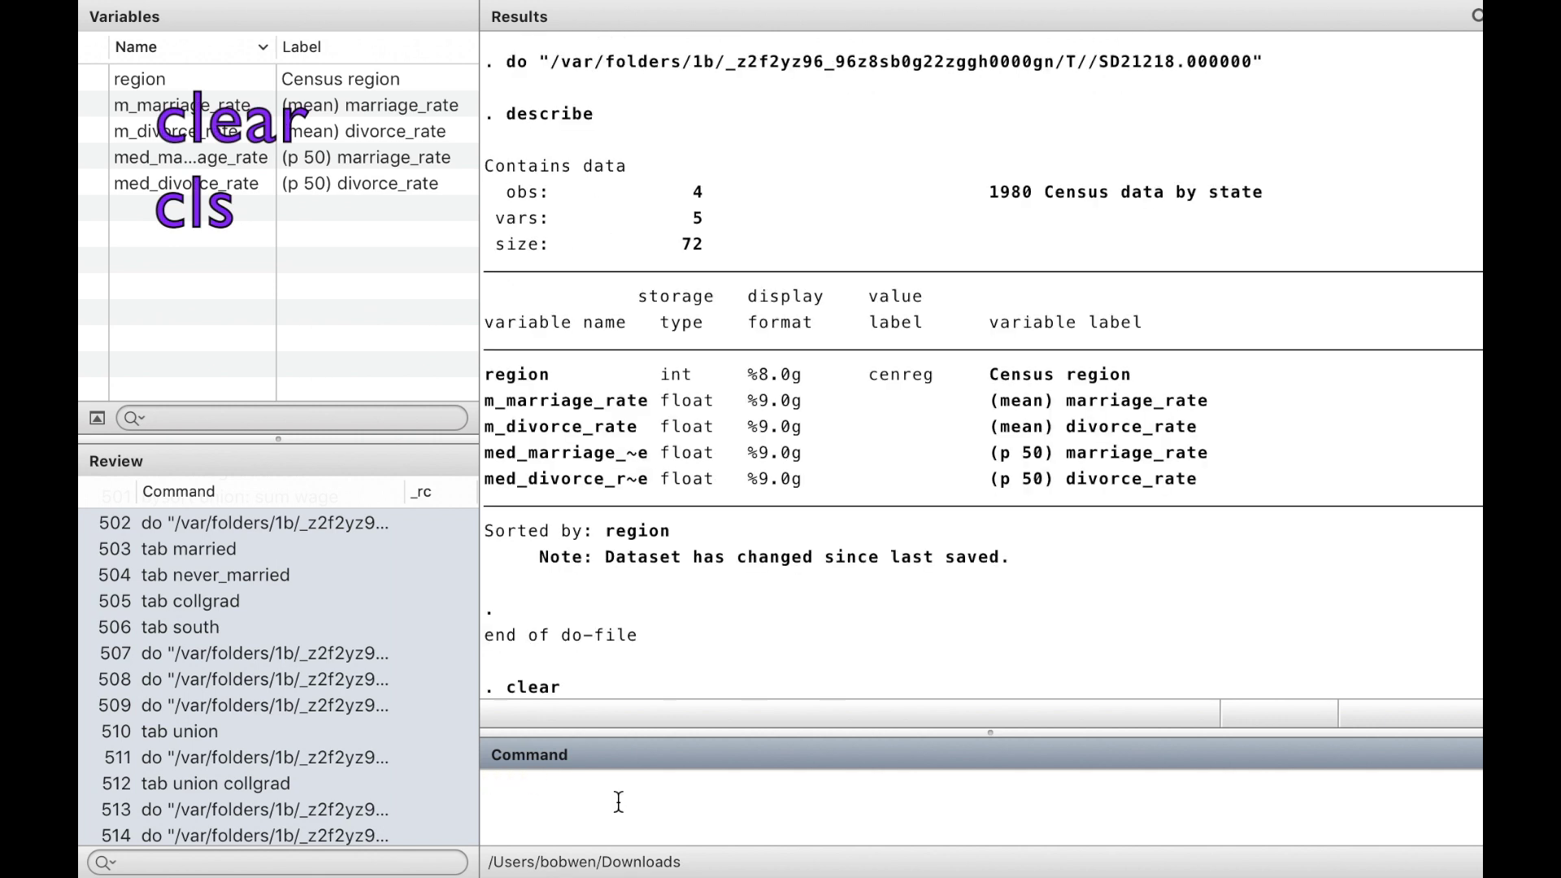
type("cls")
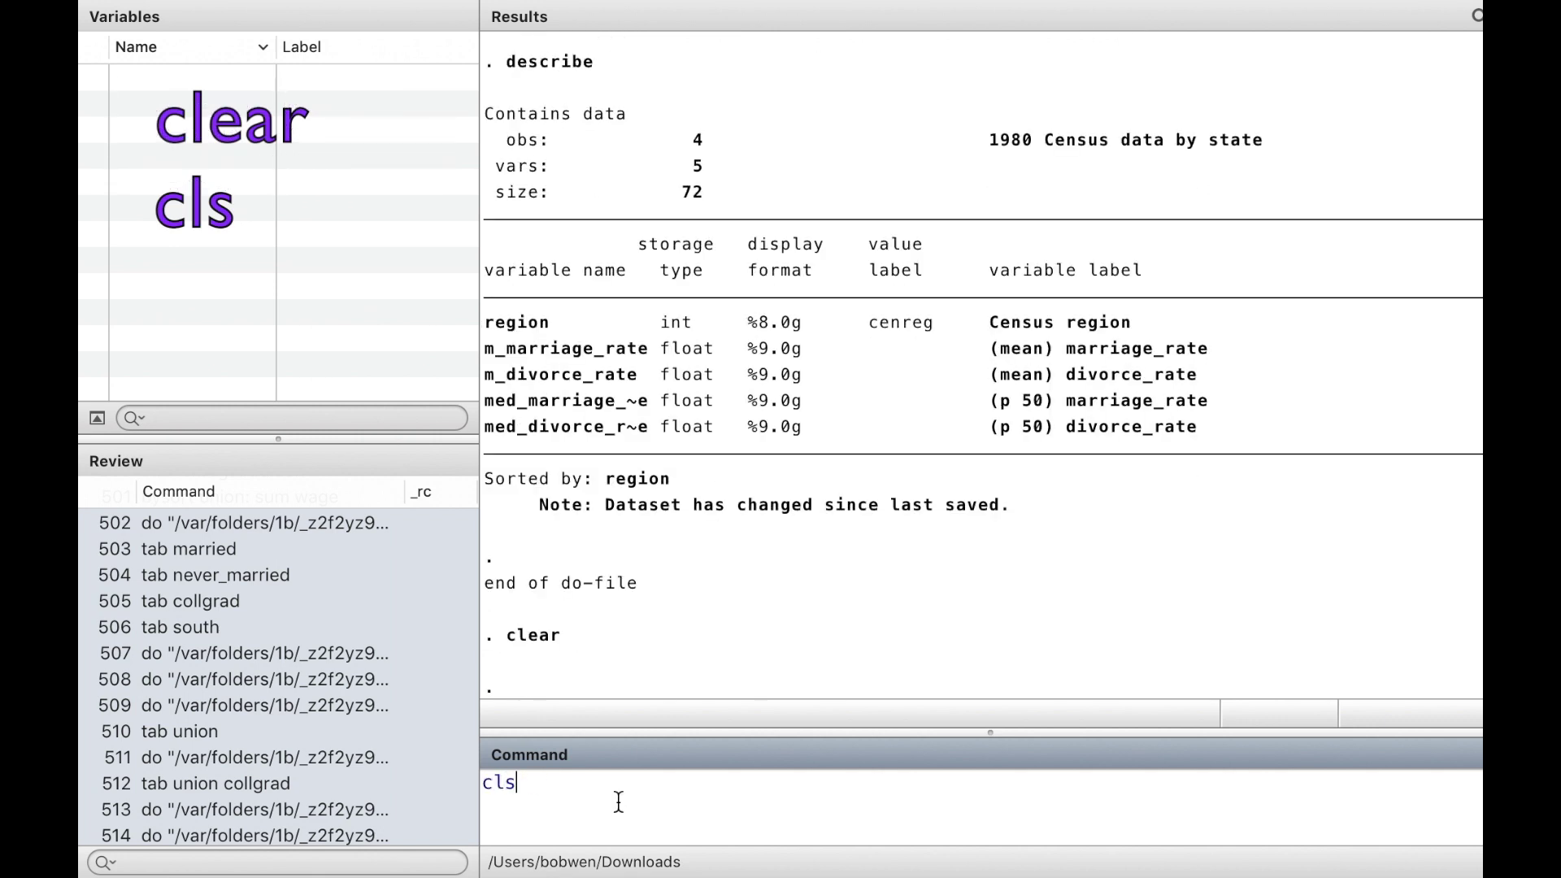
key("Return")
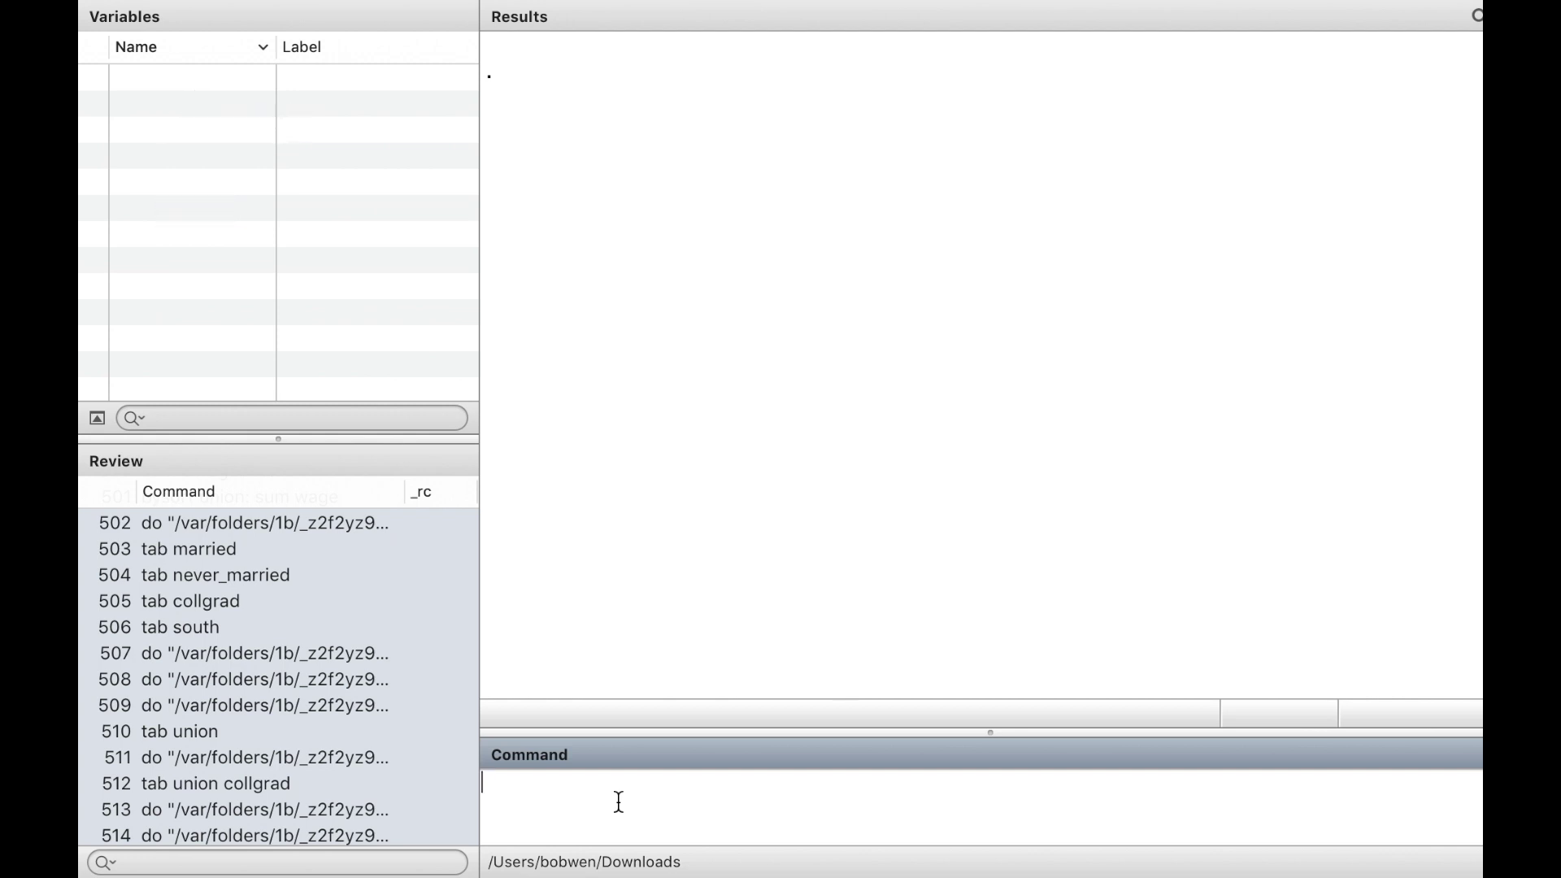
type("sysuse nlsw88.dta")
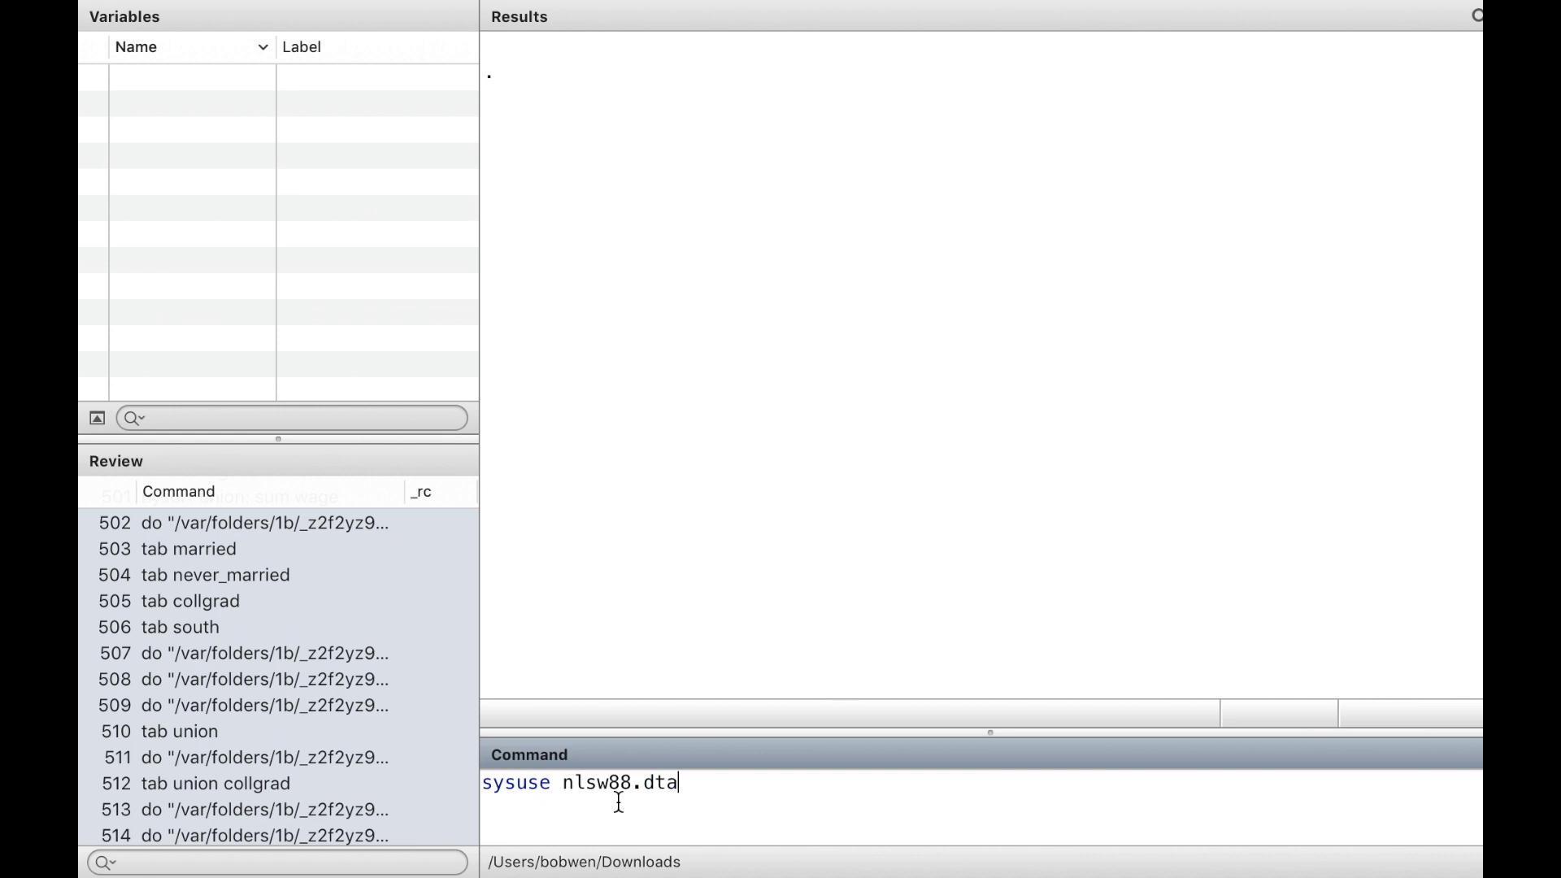
type(", clear")
key("Return")
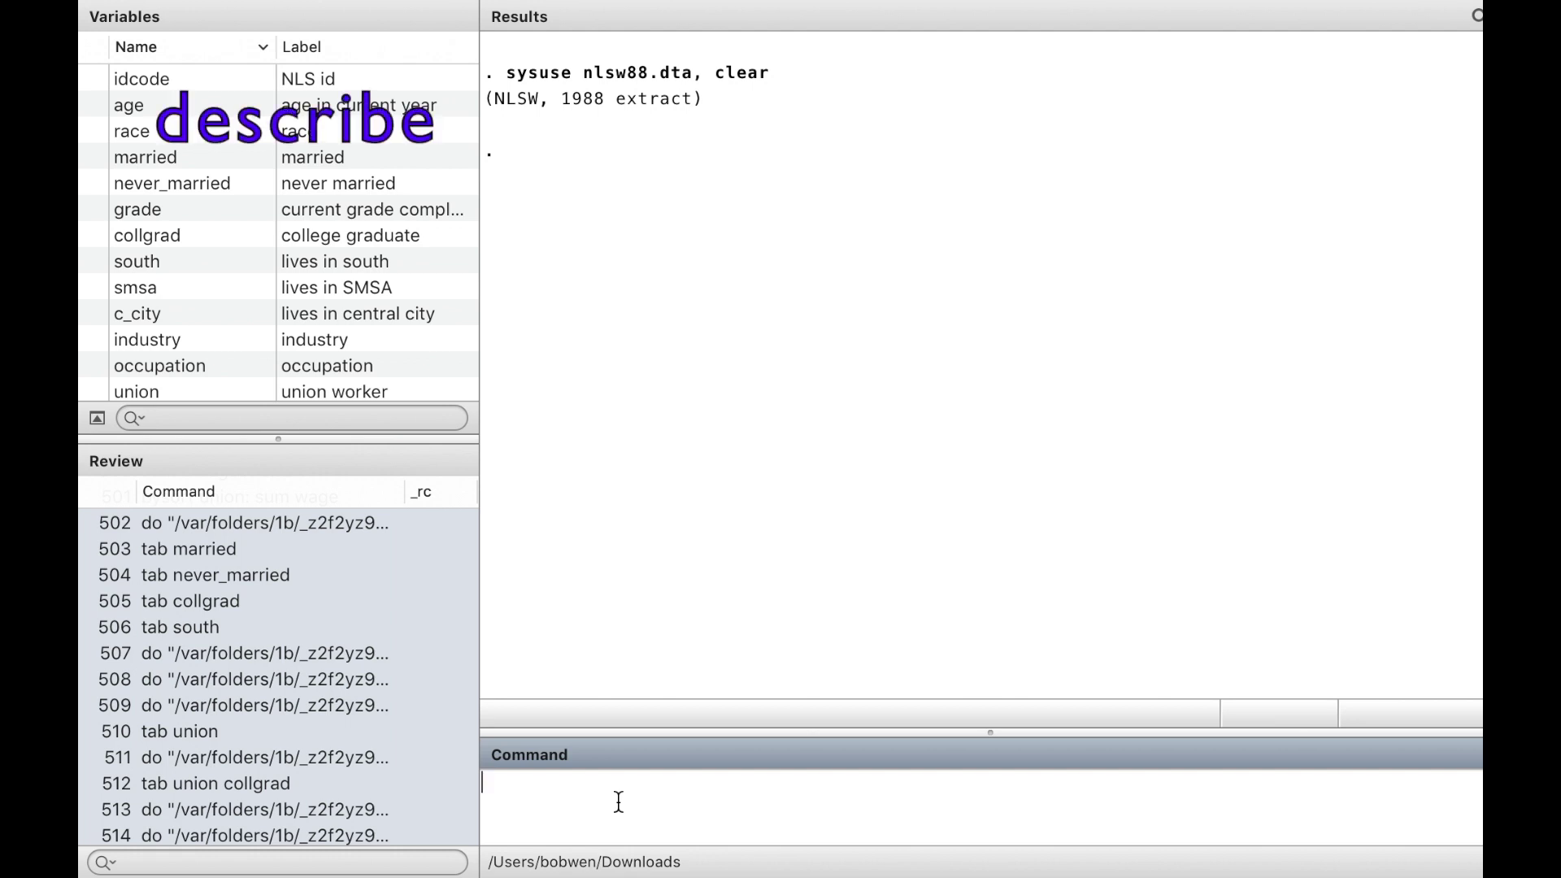
- Run describe to see nlsw88's variables, storage types, formats and labels
type("describe")
key("Return")
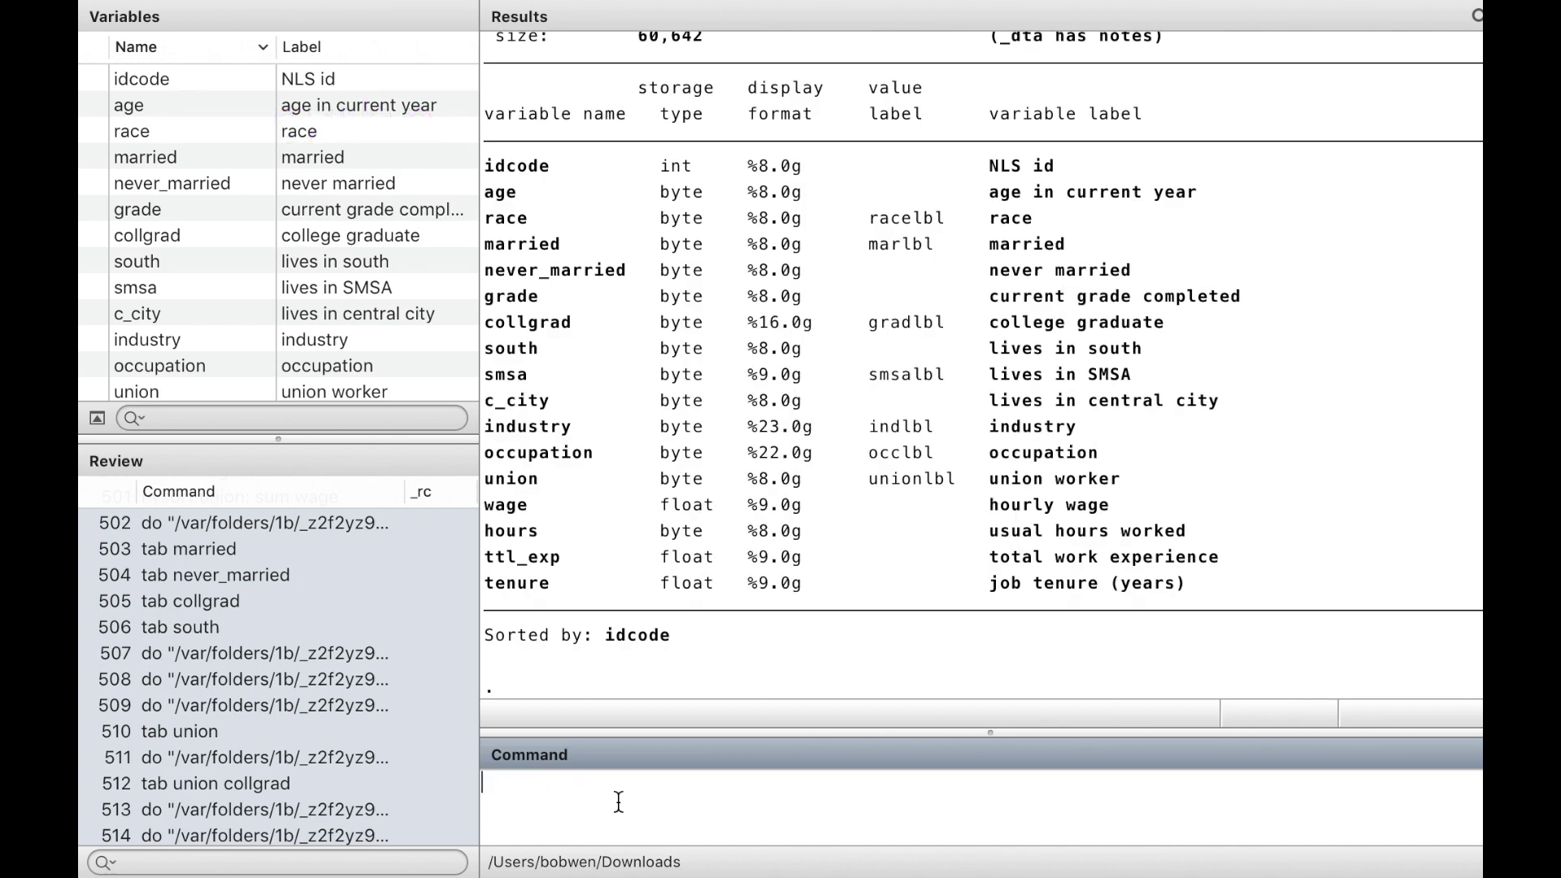
scroll(756, 553, "up", 3)
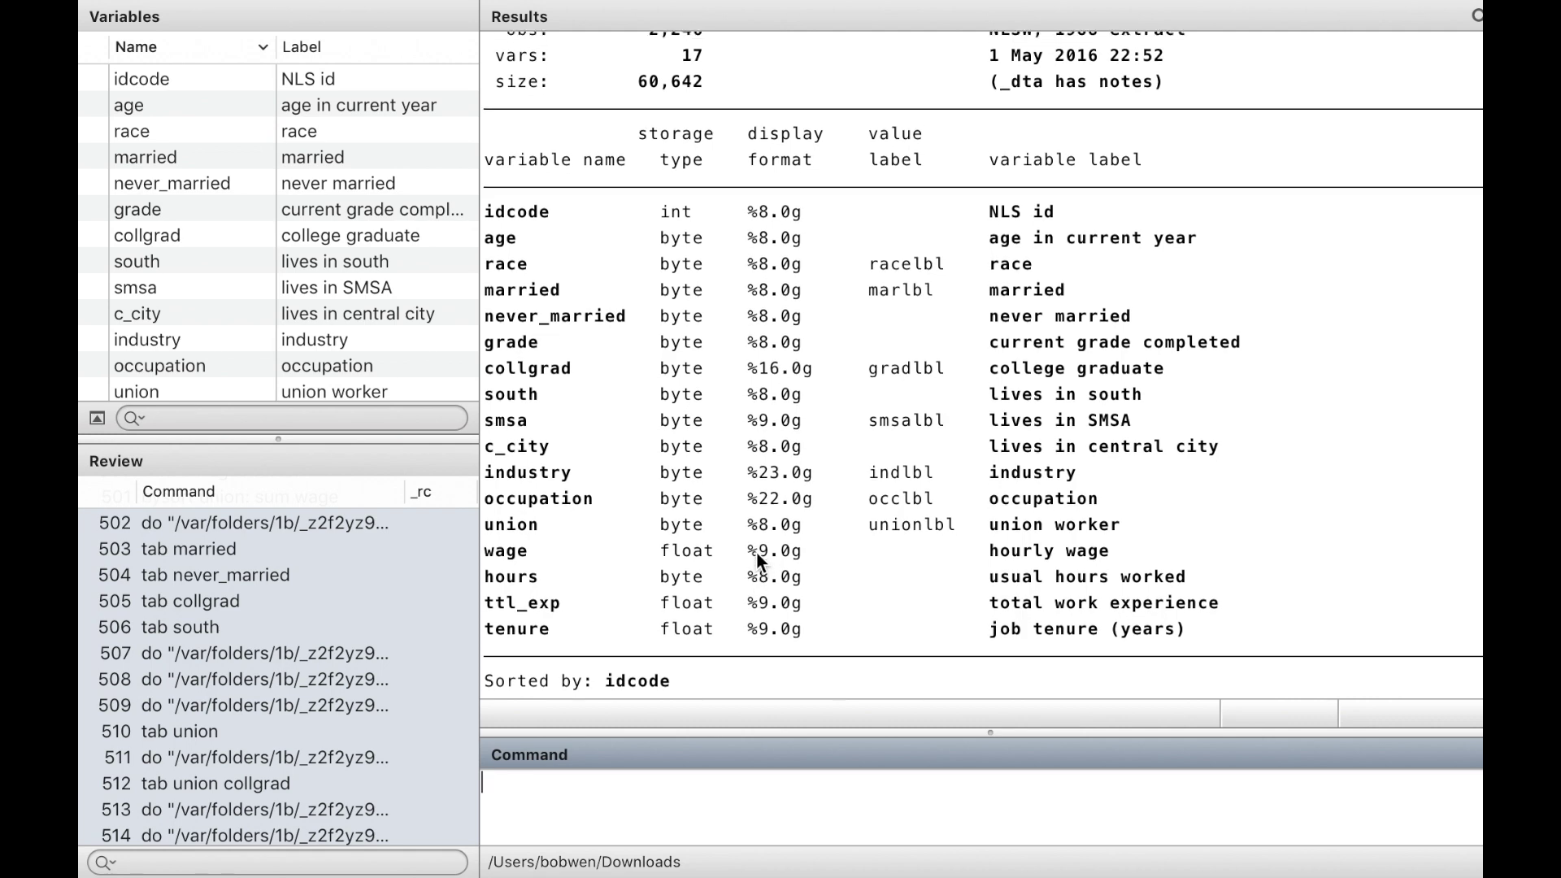
scroll(756, 552, "up", 3)
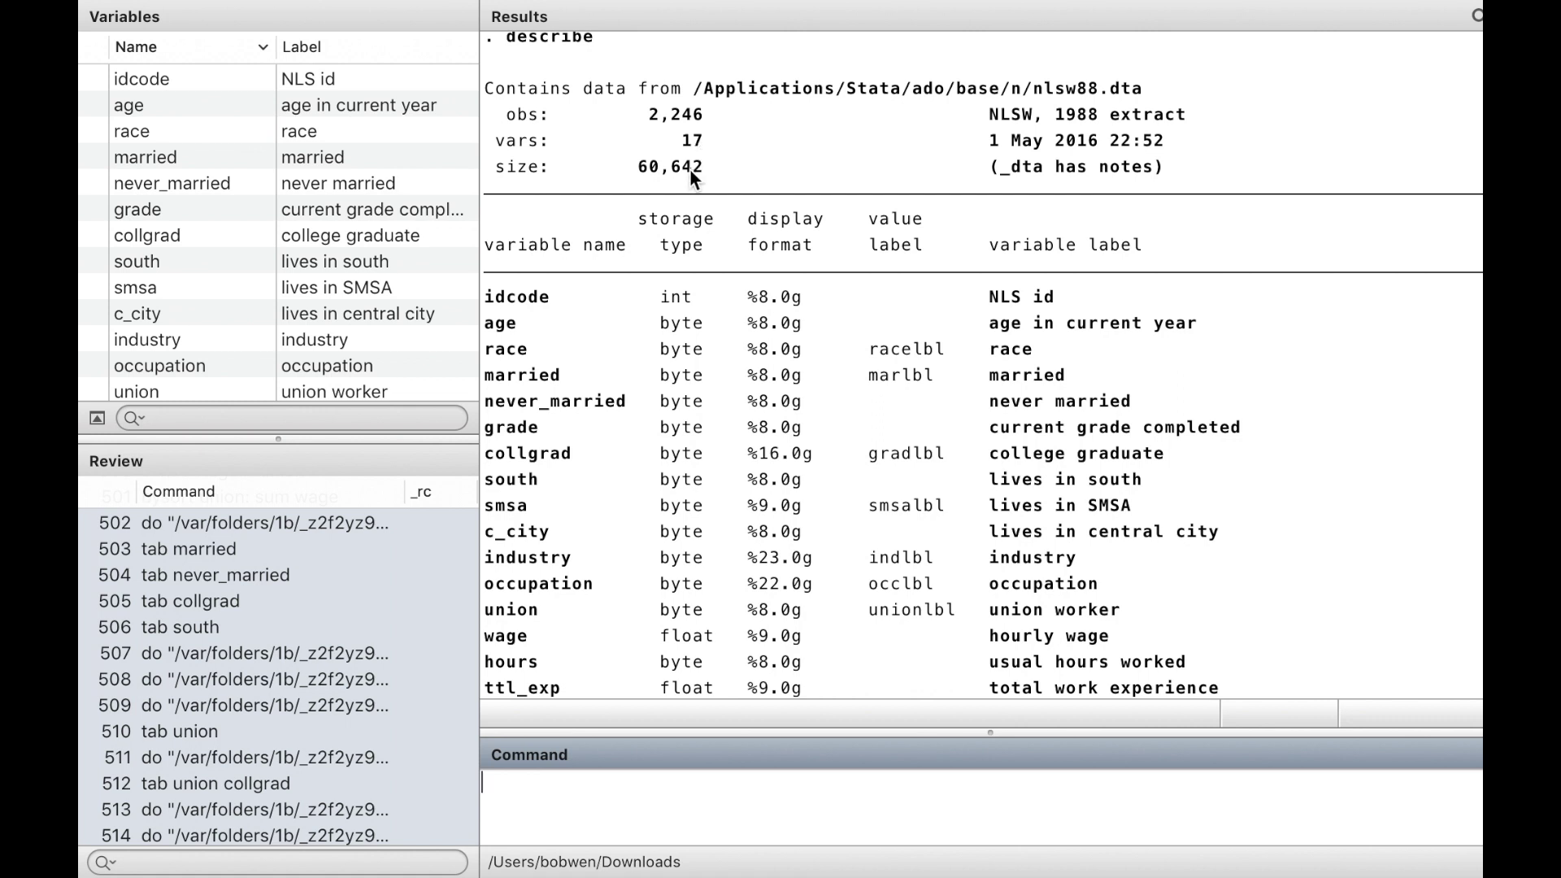
scroll(706, 234, "down", 2)
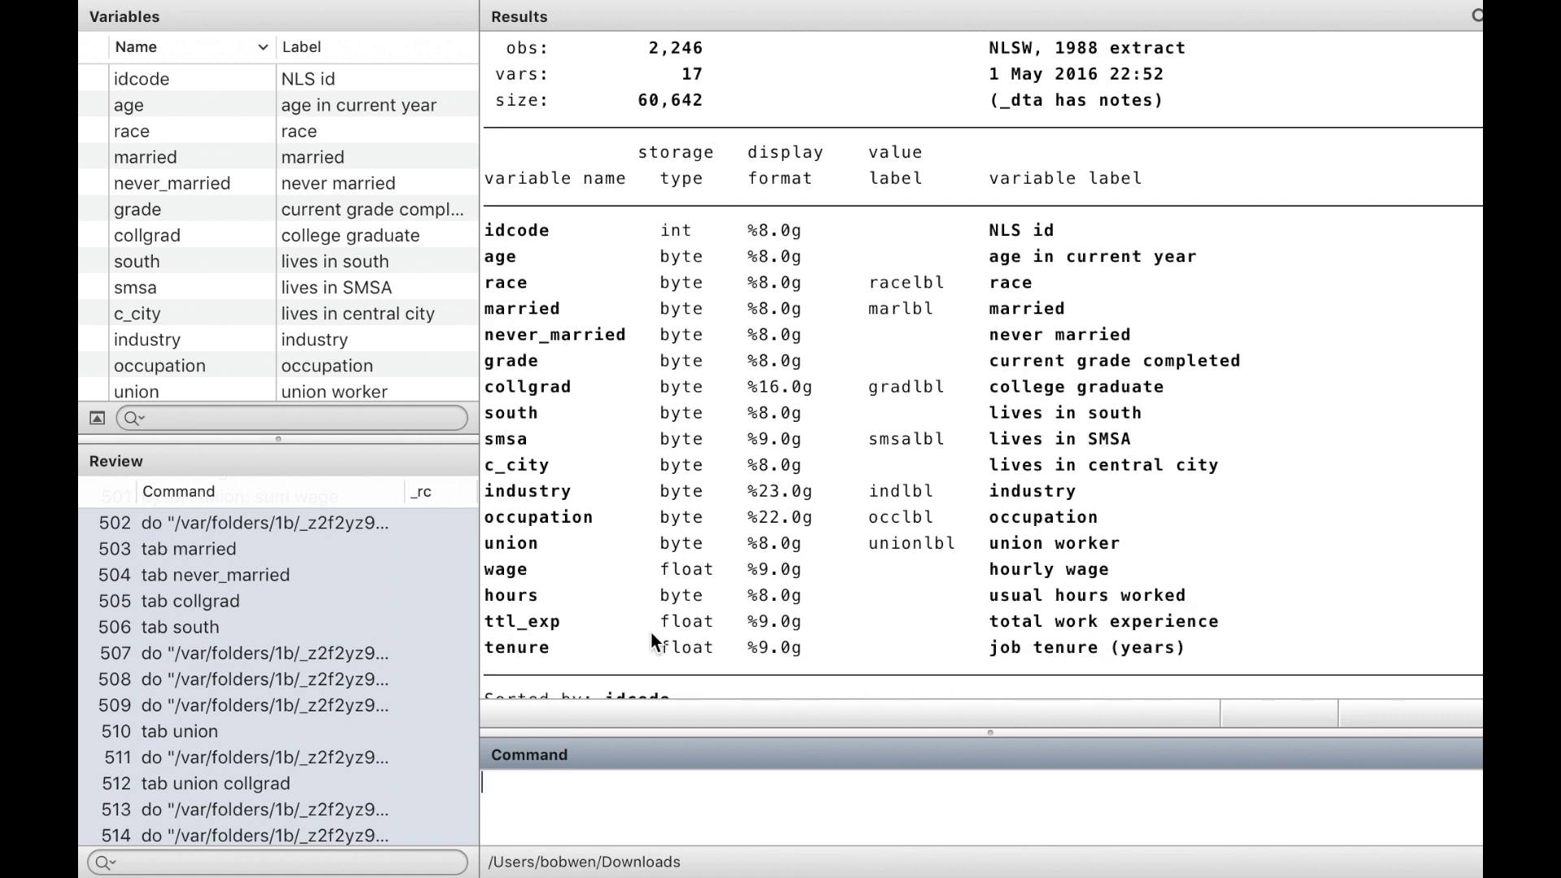
scroll(652, 637, "down", 2)
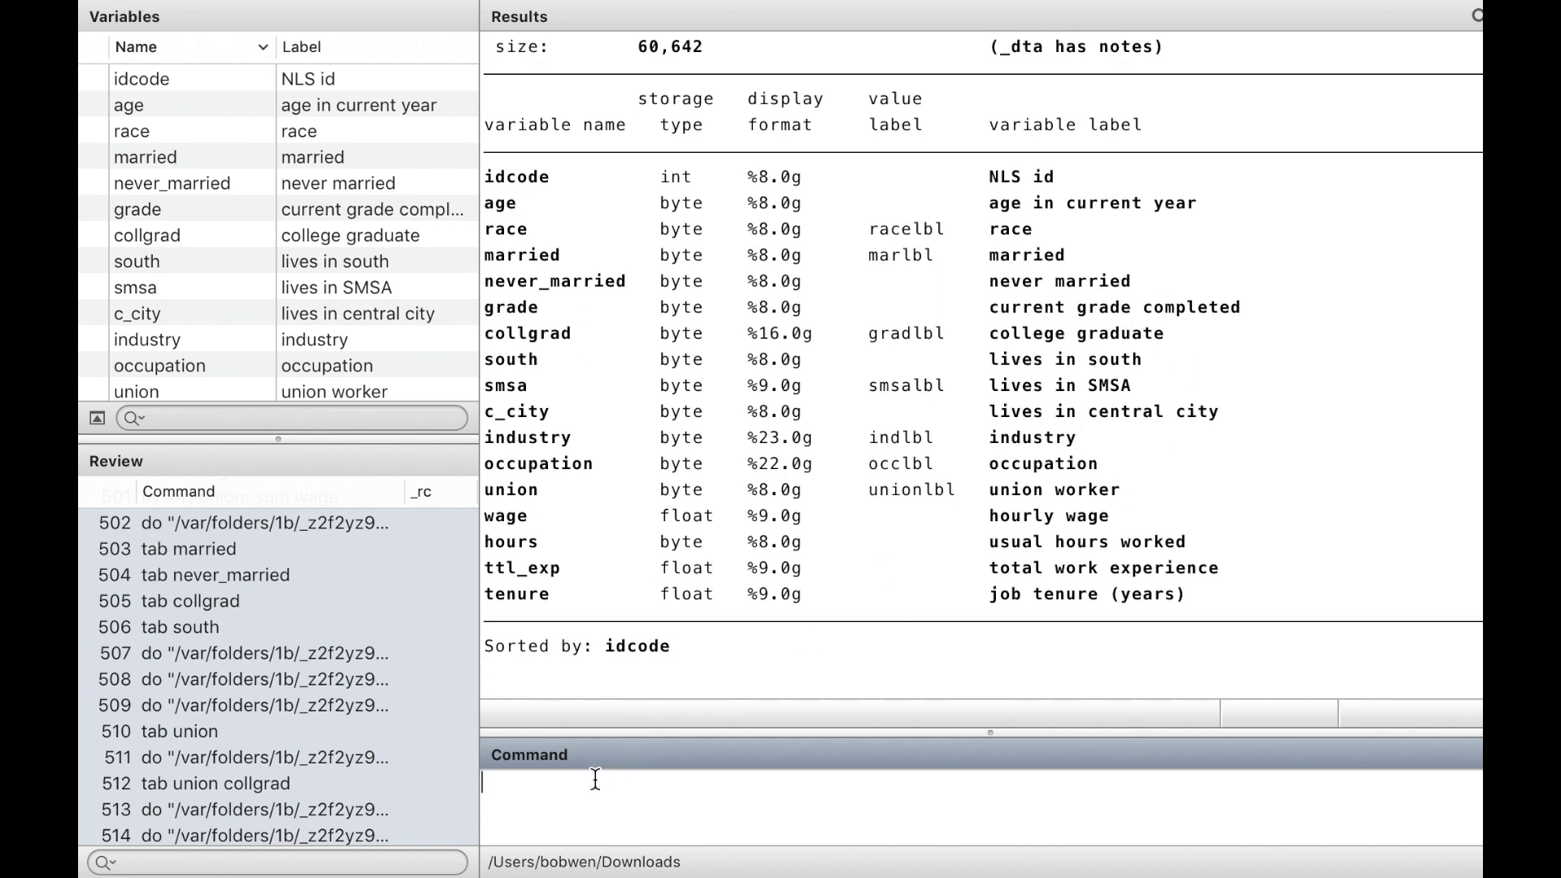
- Run describe, fullname to show the variable descriptions with untruncated names
type("describe, fullname")
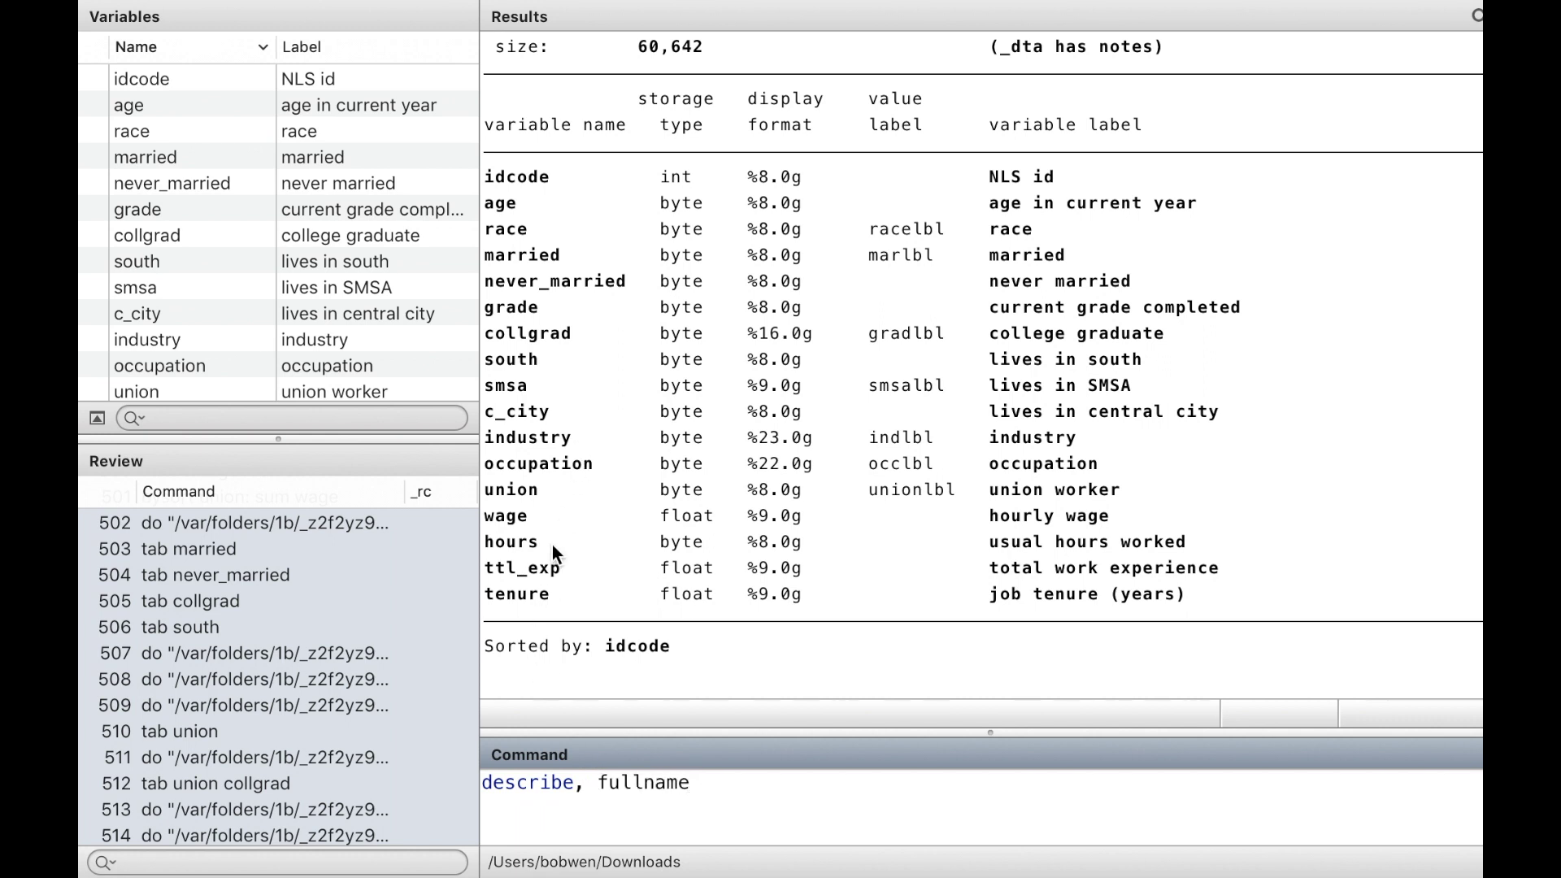
key("Return")
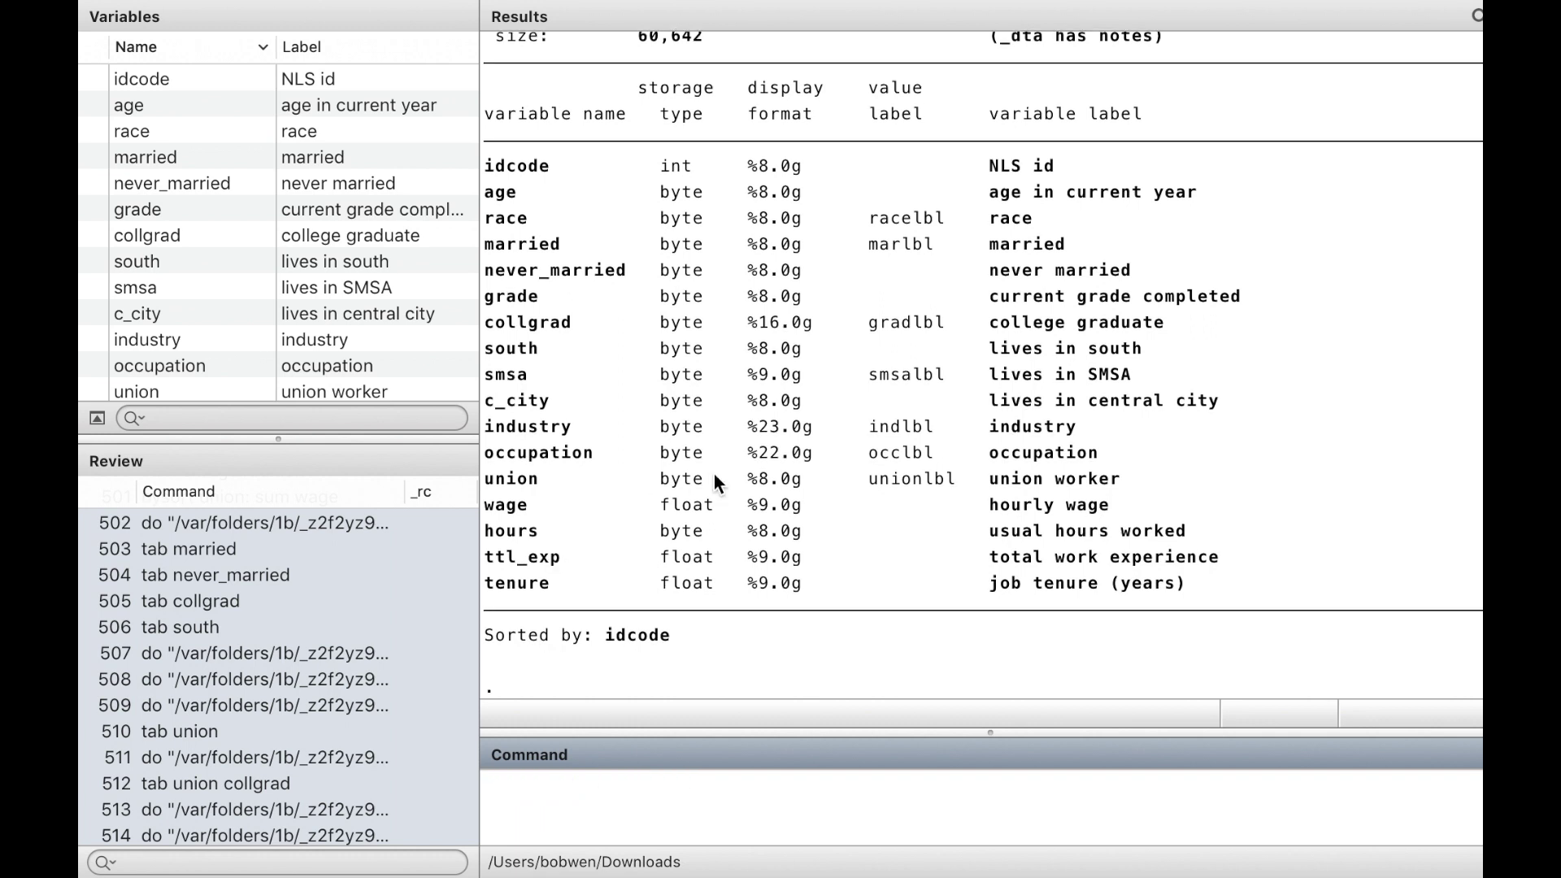
scroll(714, 475, "up", 2)
scroll(714, 475, "down", 2)
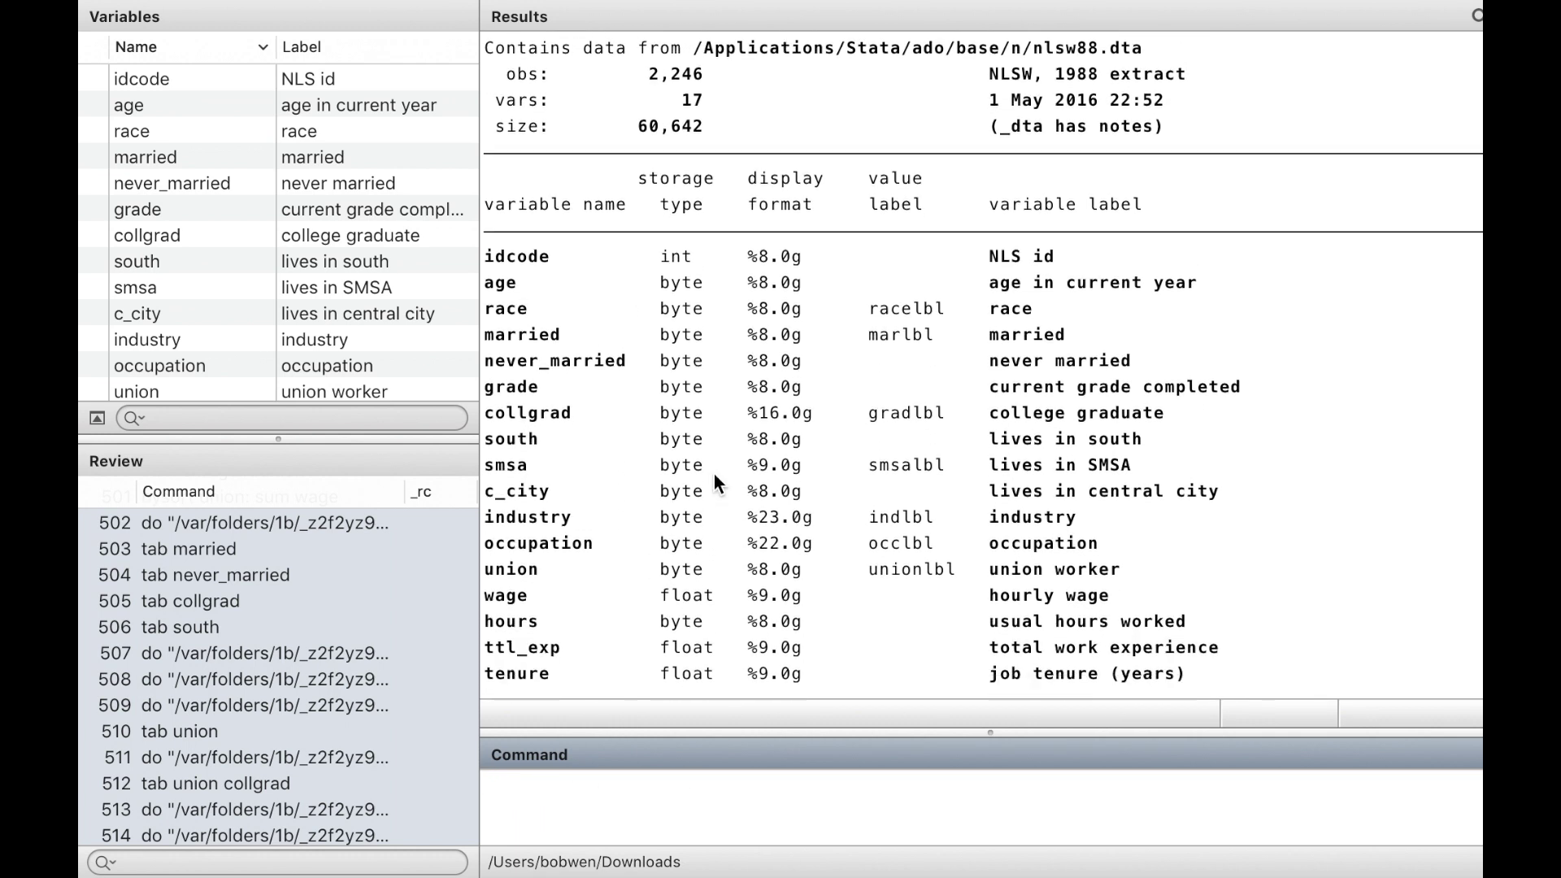
scroll(681, 558, "down", 2)
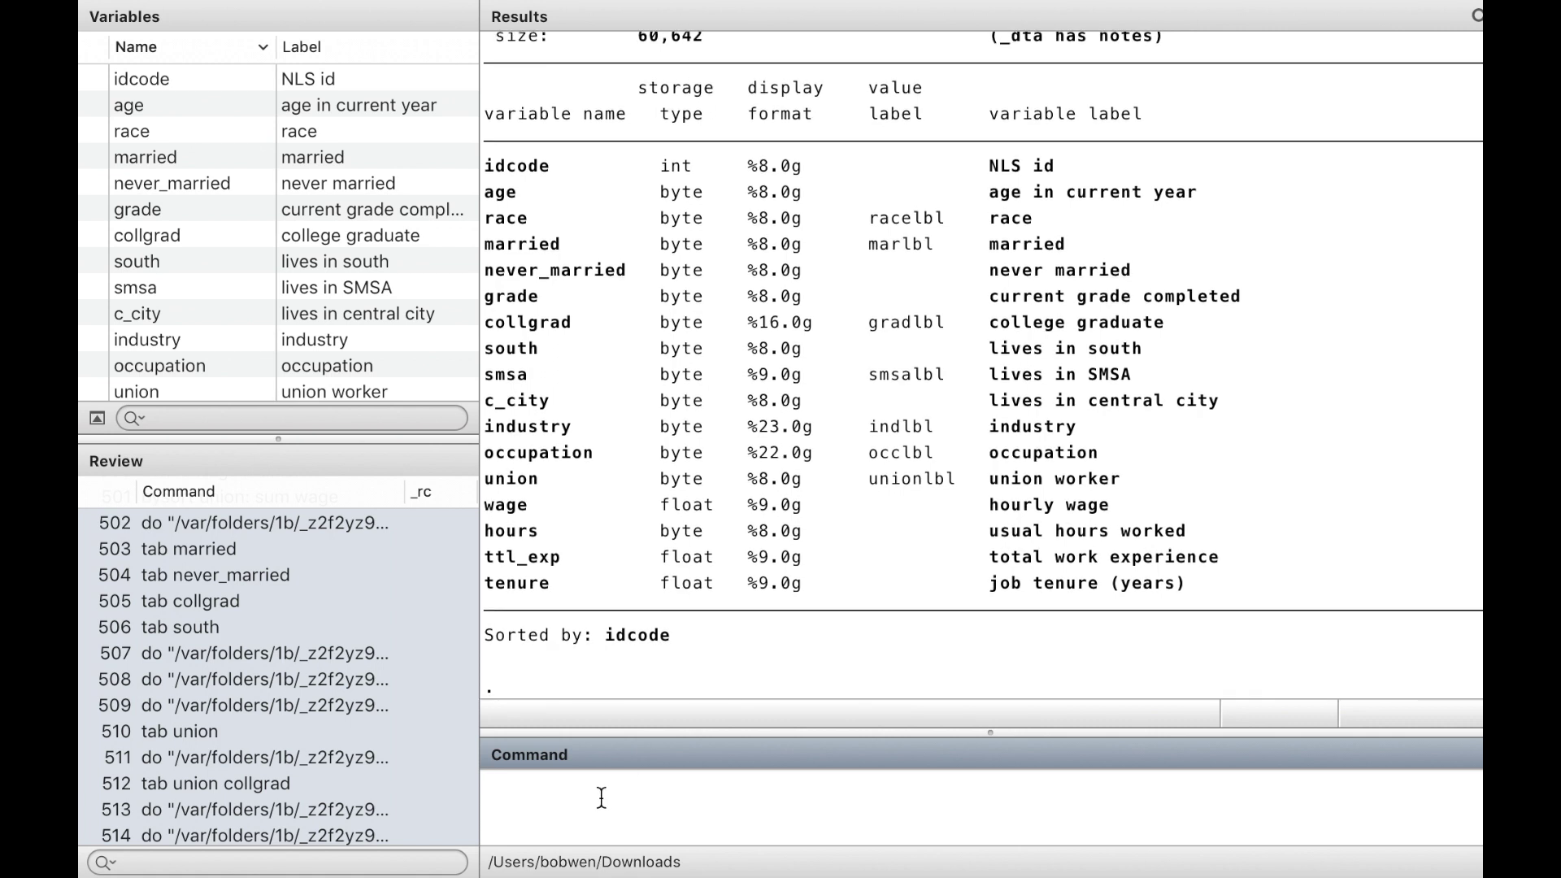
- List all variables for the first ten observations with list in 1/10
type("lis")
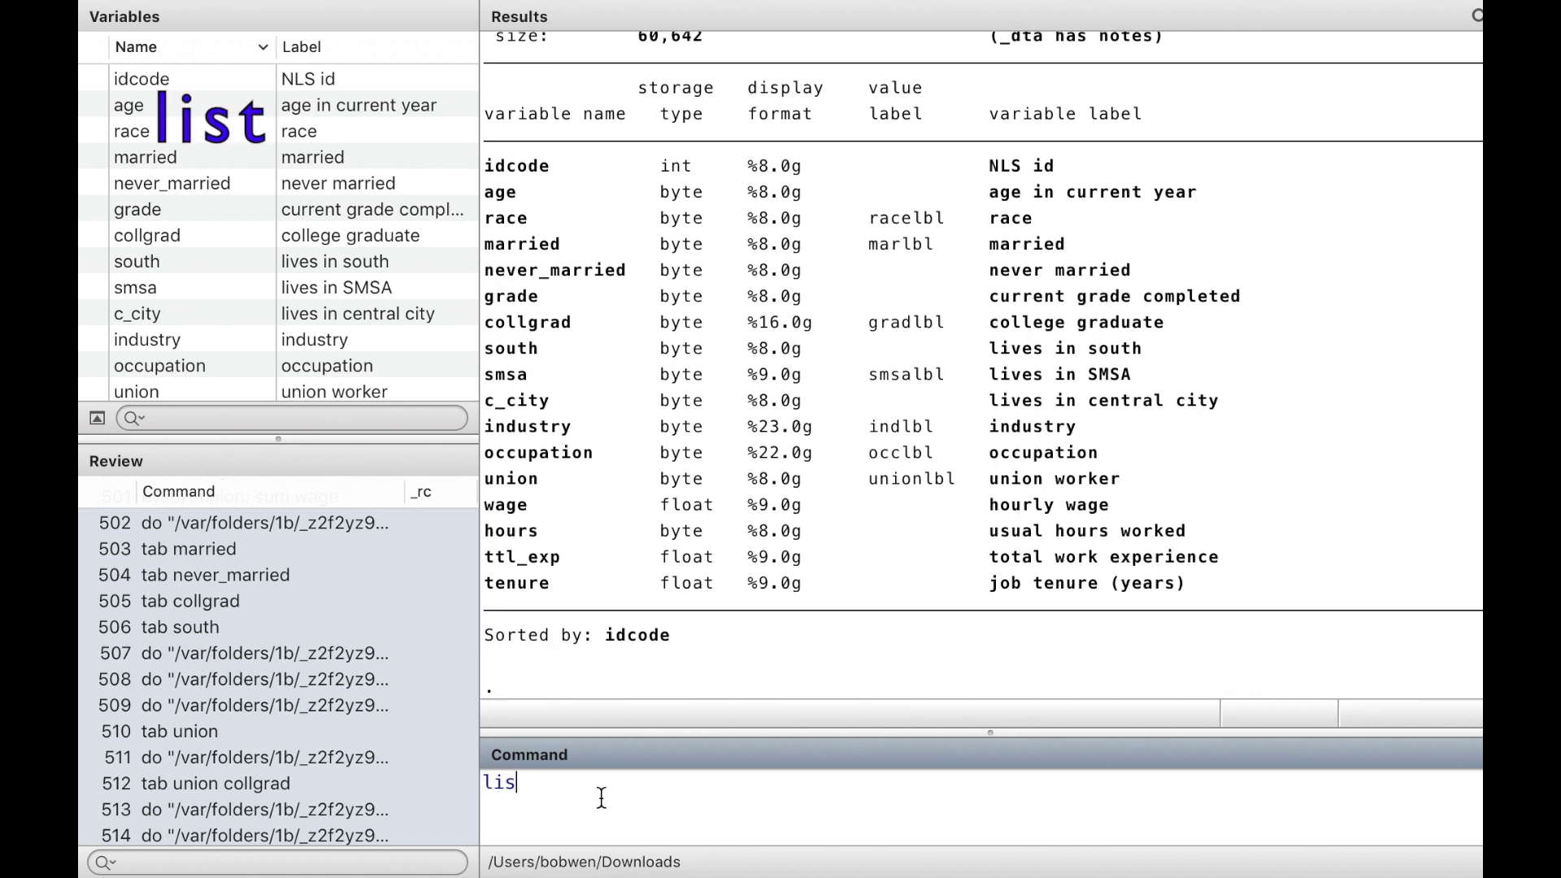
type("t in 1/")
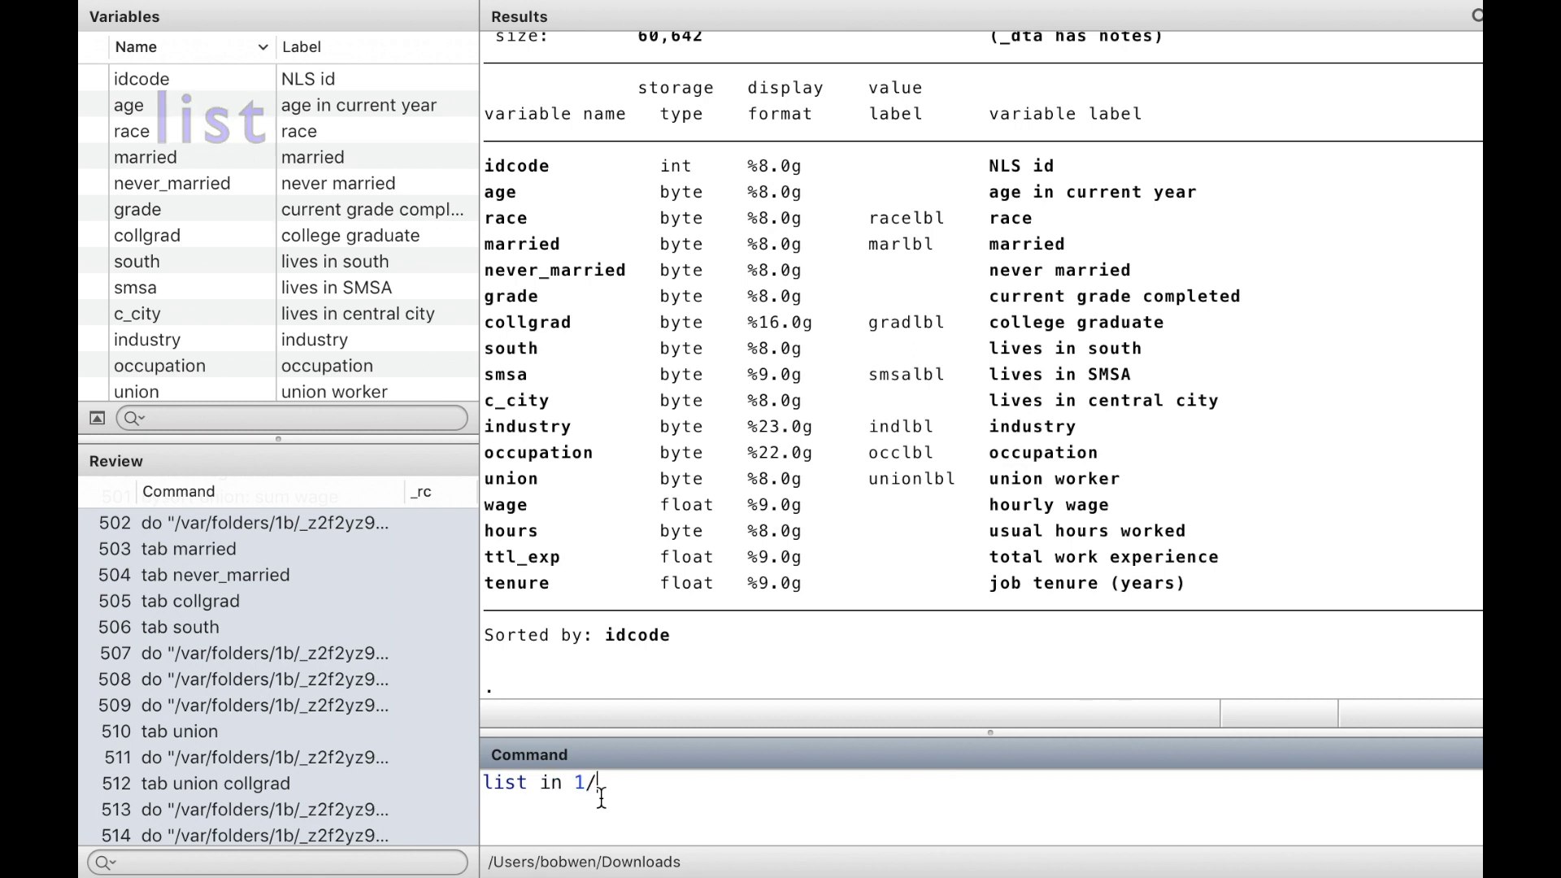
type("10")
key("Return")
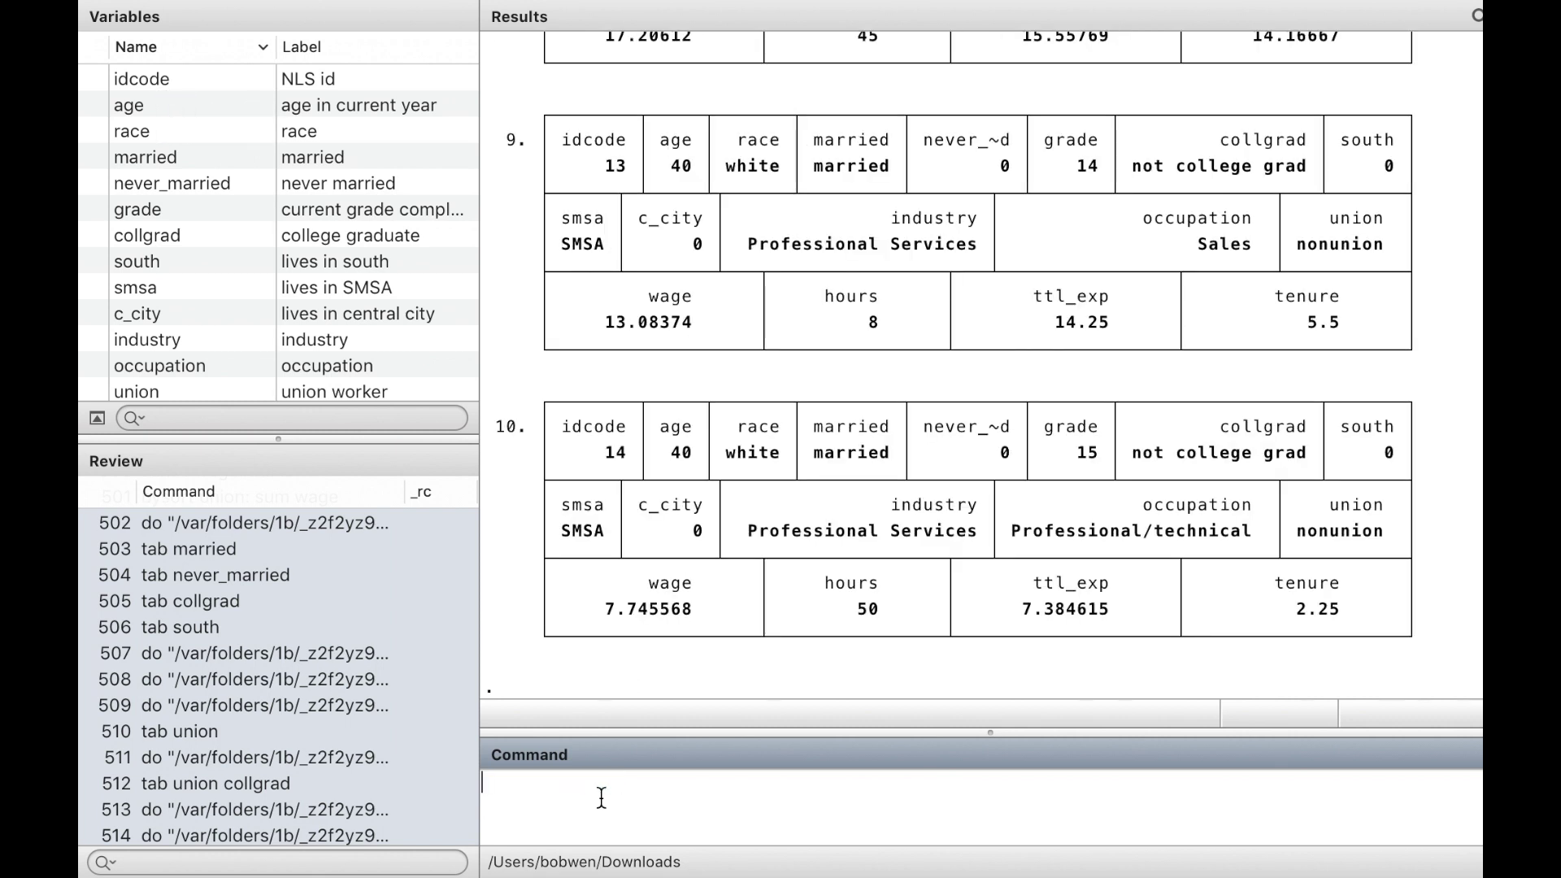
scroll(739, 486, "up", 3)
scroll(740, 479, "up", 10)
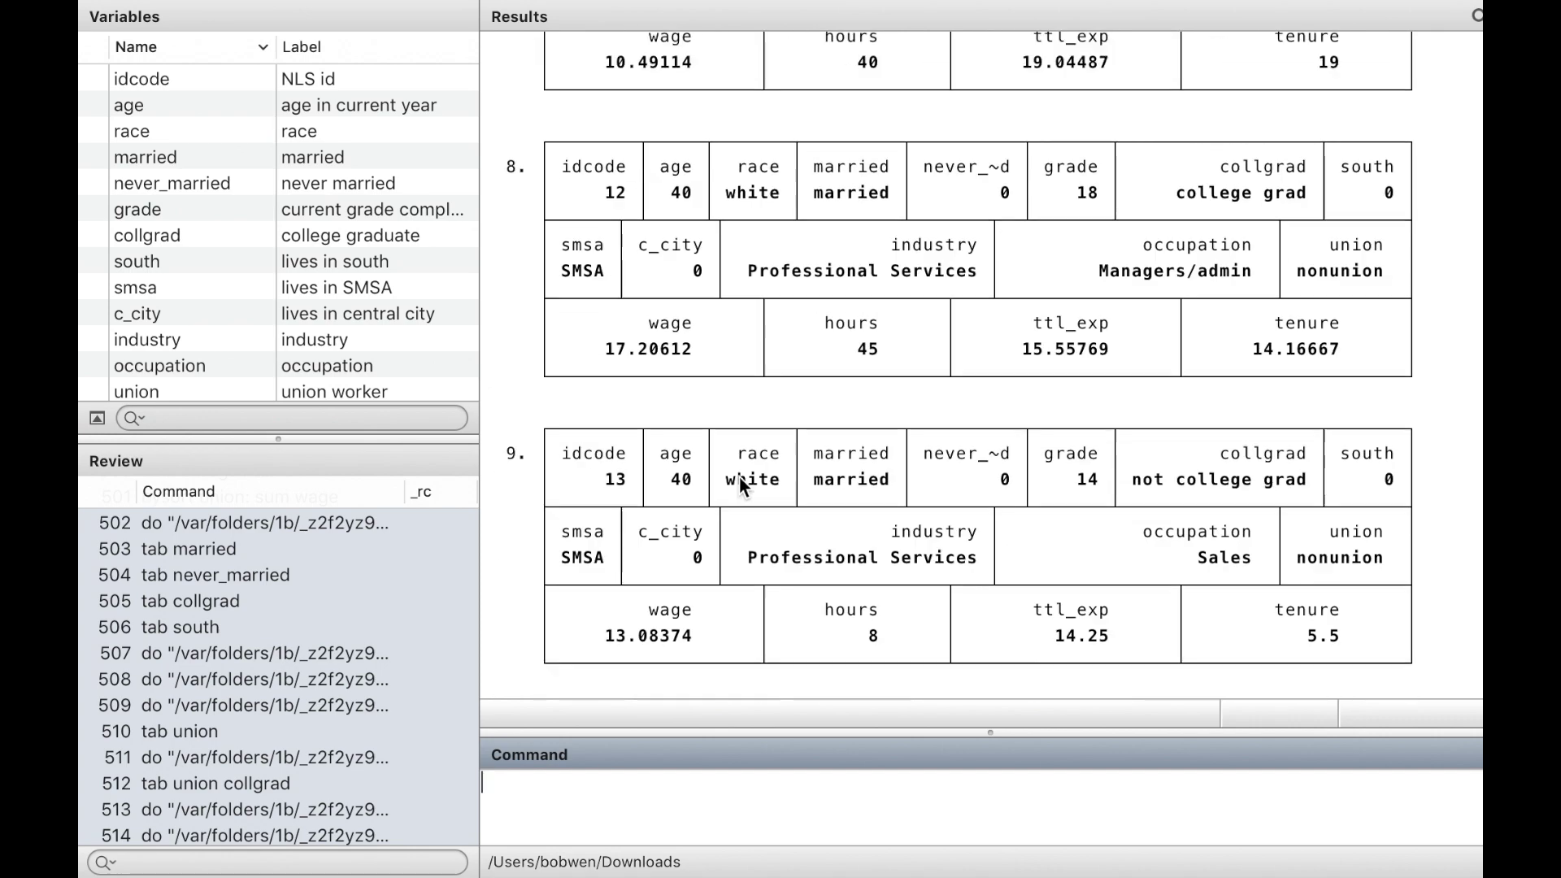
scroll(739, 476, "up", 10)
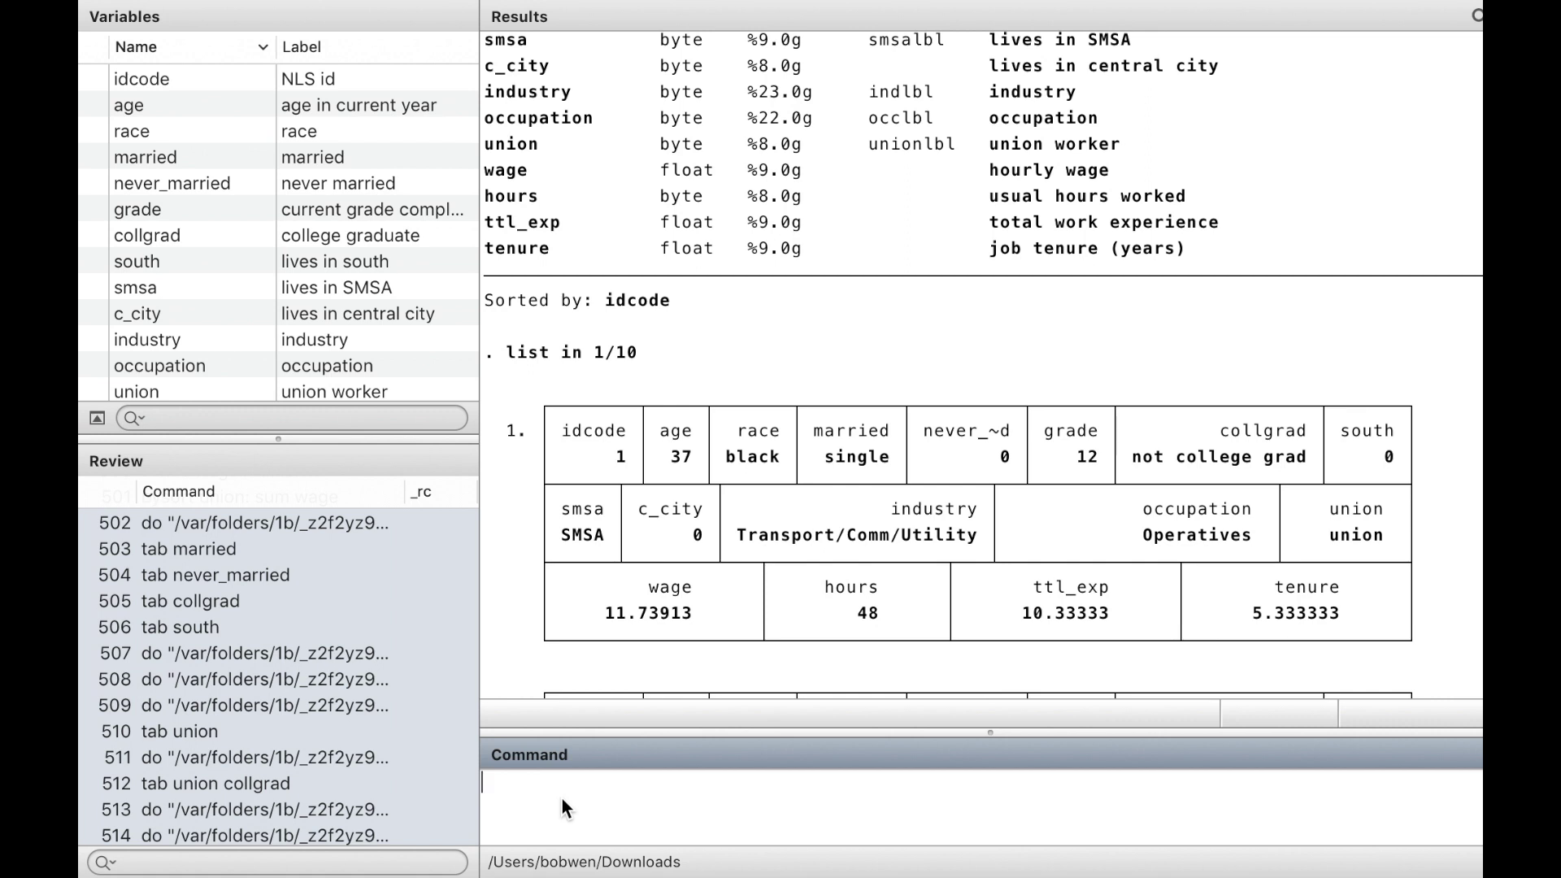
- List only idcode, age and union for observations 1 to 10
type("list")
double_click(189, 79)
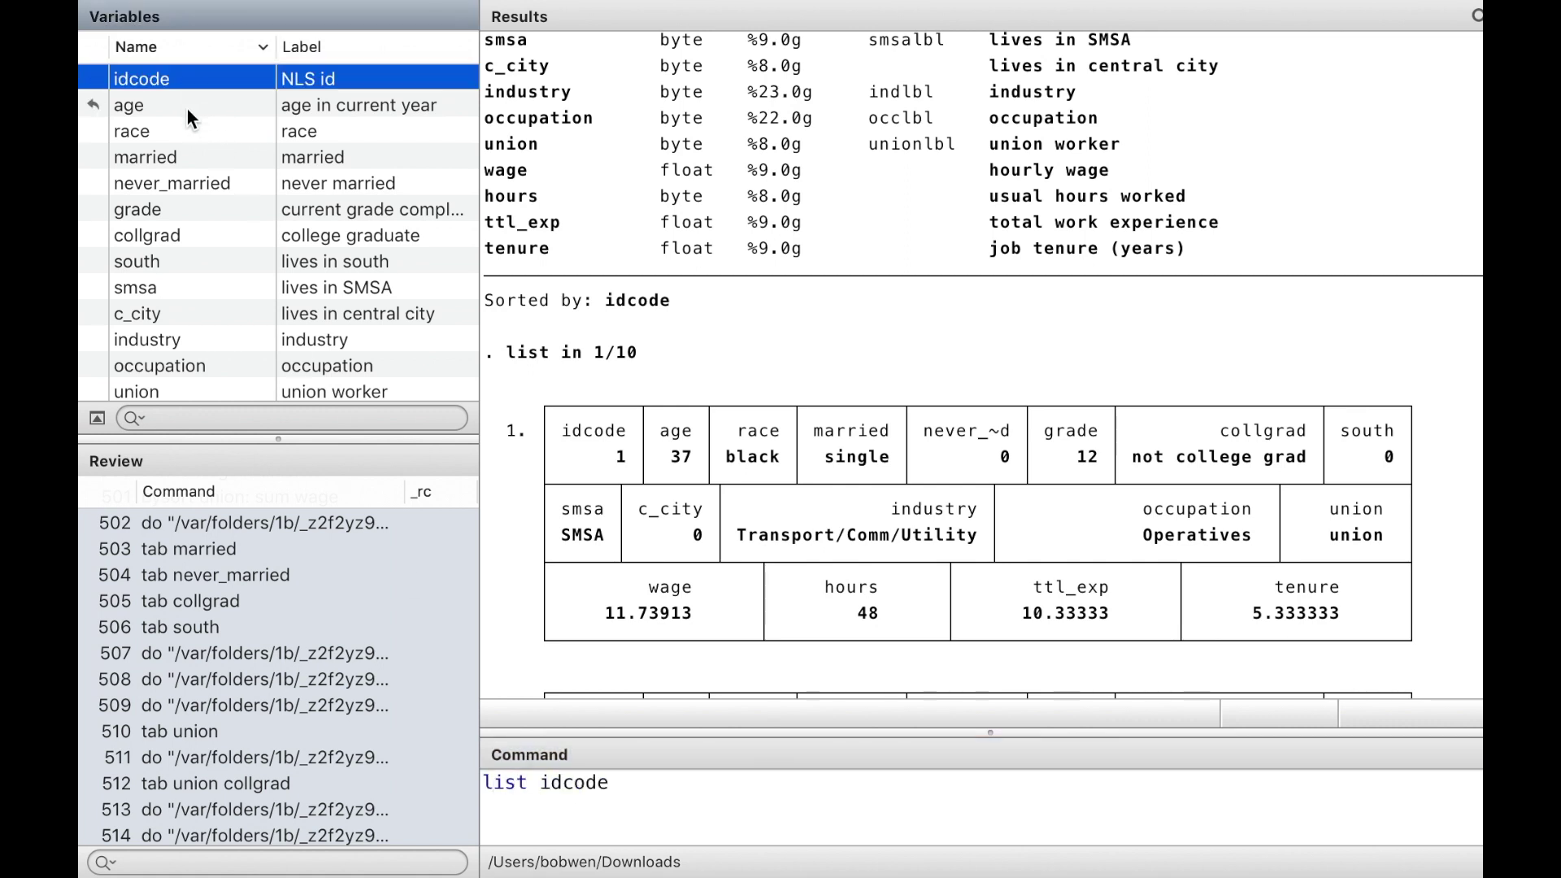
double_click(187, 109)
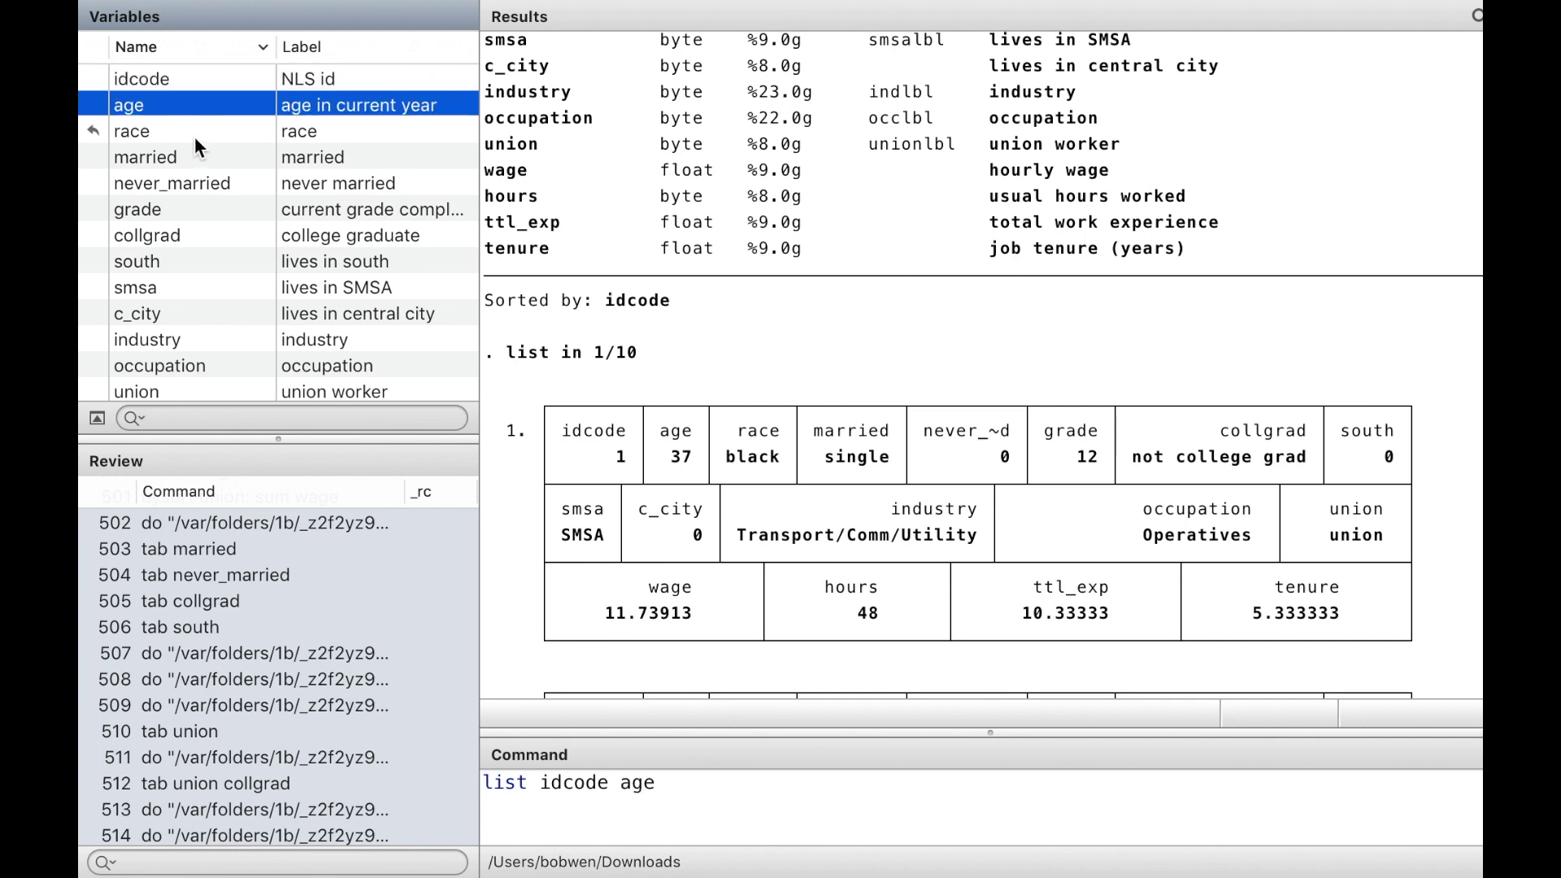
scroll(198, 325, "down", 1)
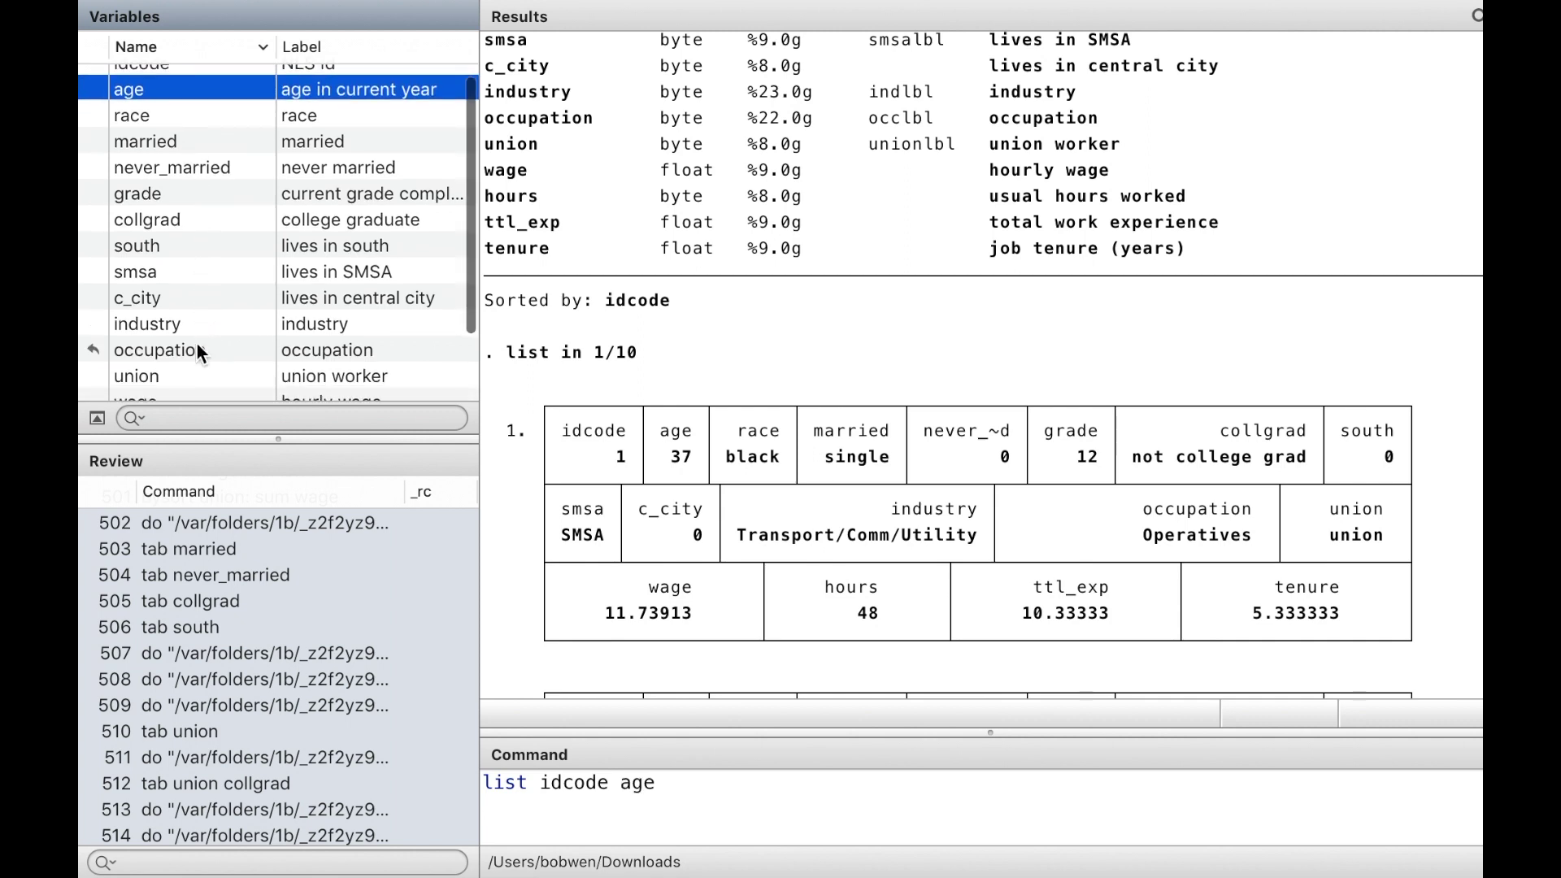
double_click(186, 376)
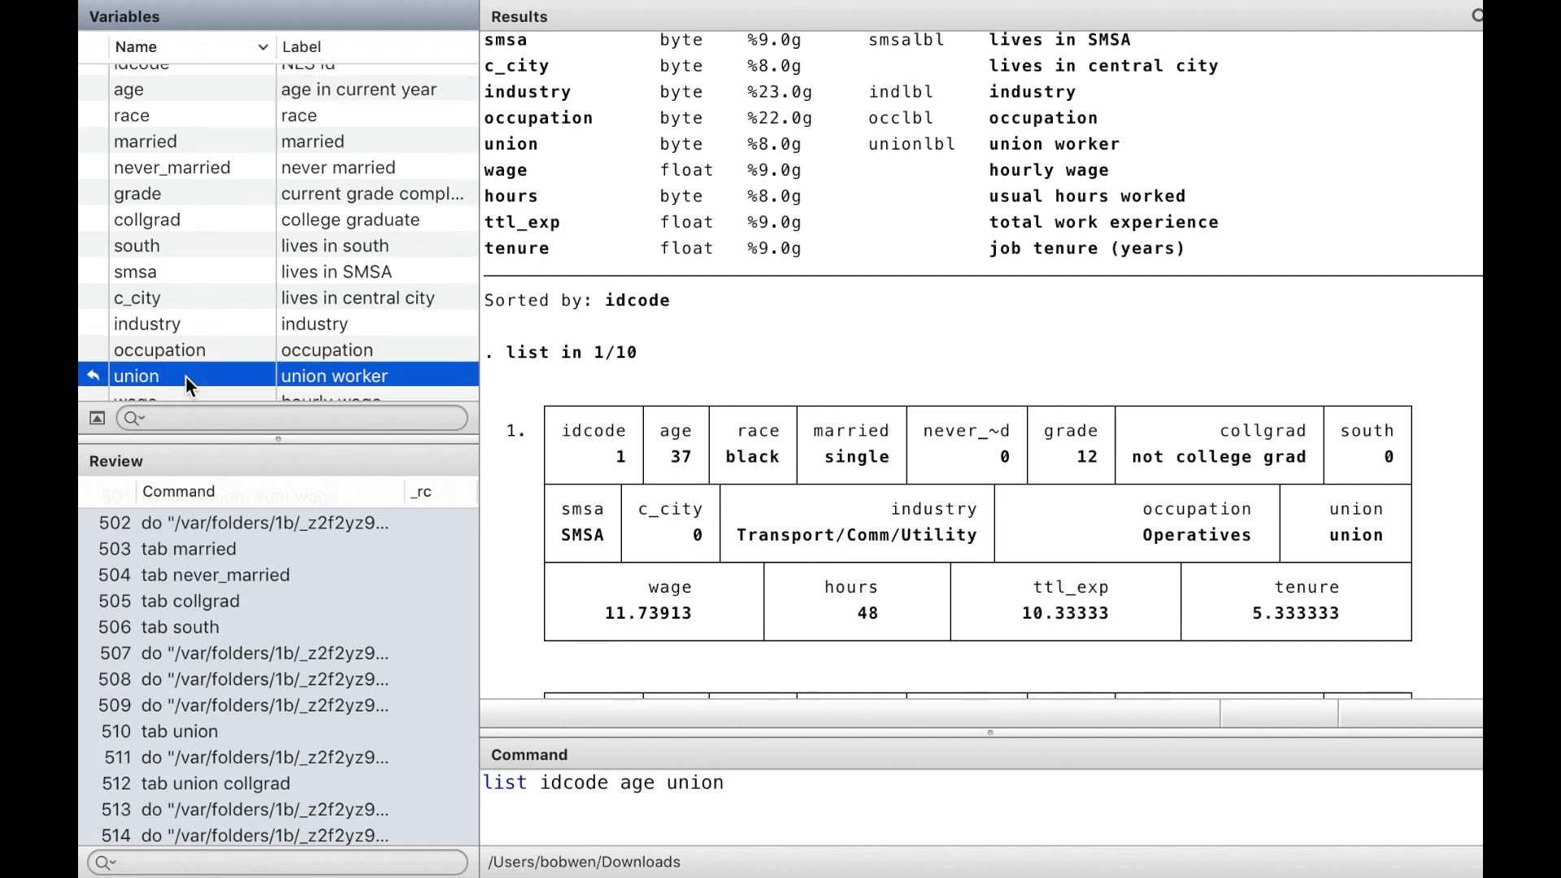
left_click(930, 798)
type("in 1")
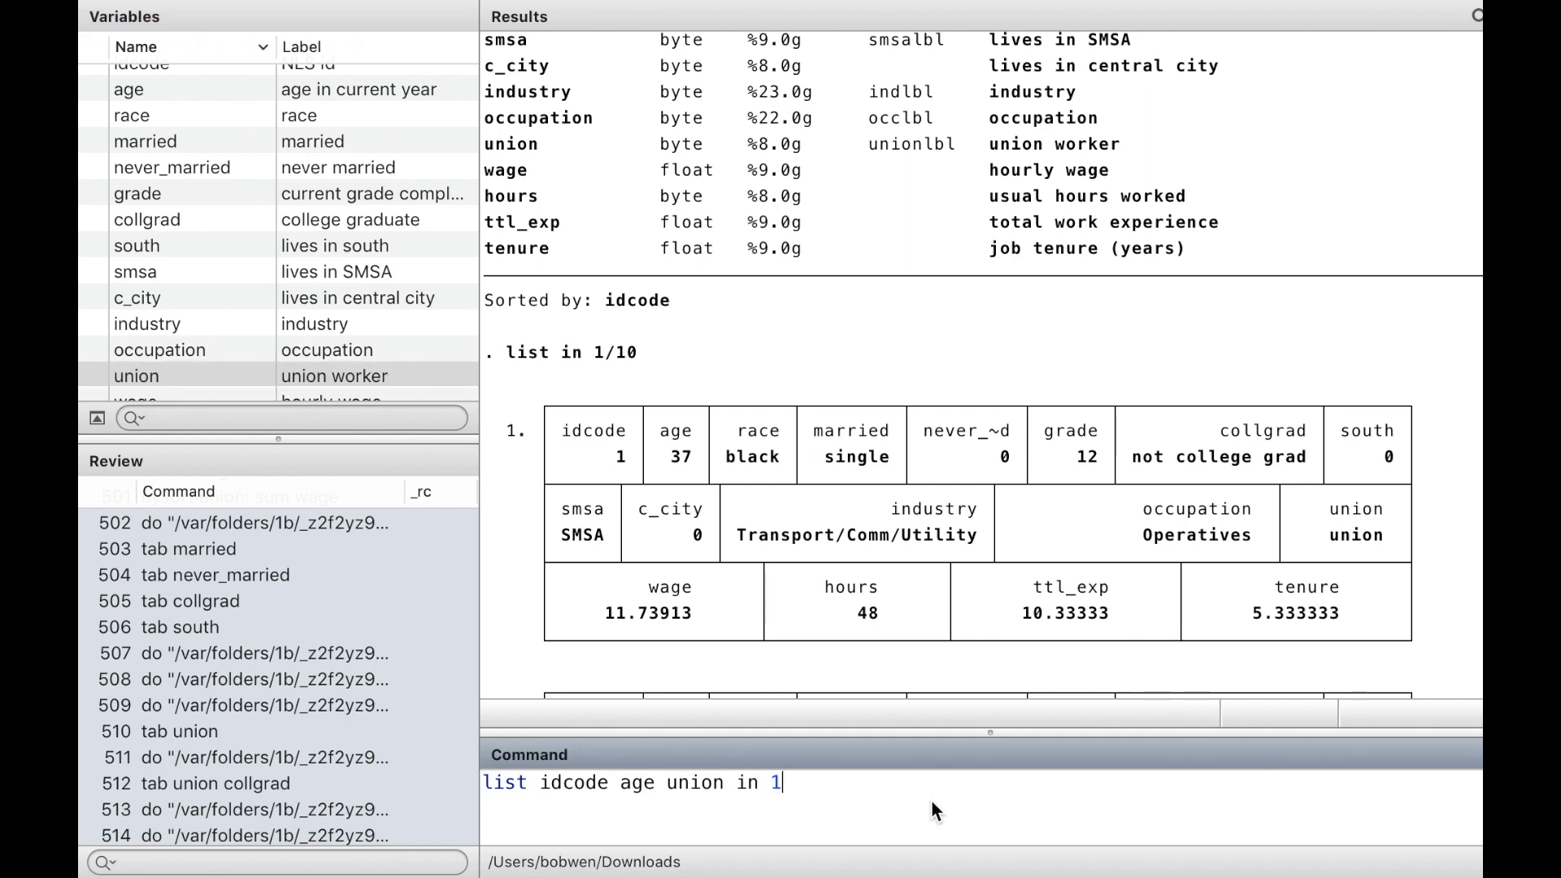
type("/10")
key("Return")
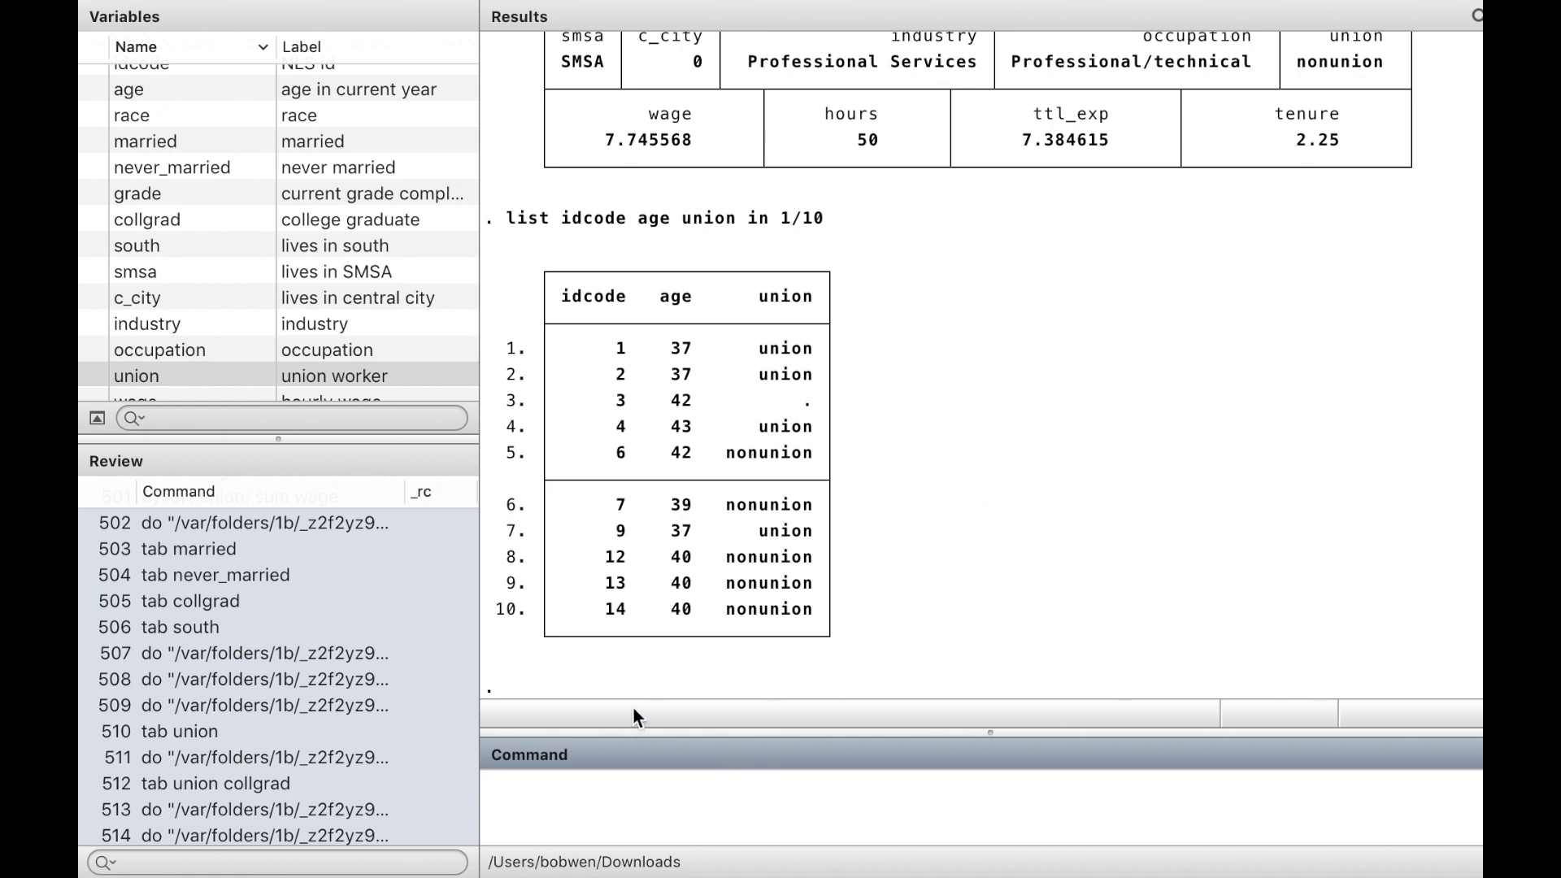
left_click(592, 790)
- Add never_married to the ten-row listing of idcode, age and union
key("Up")
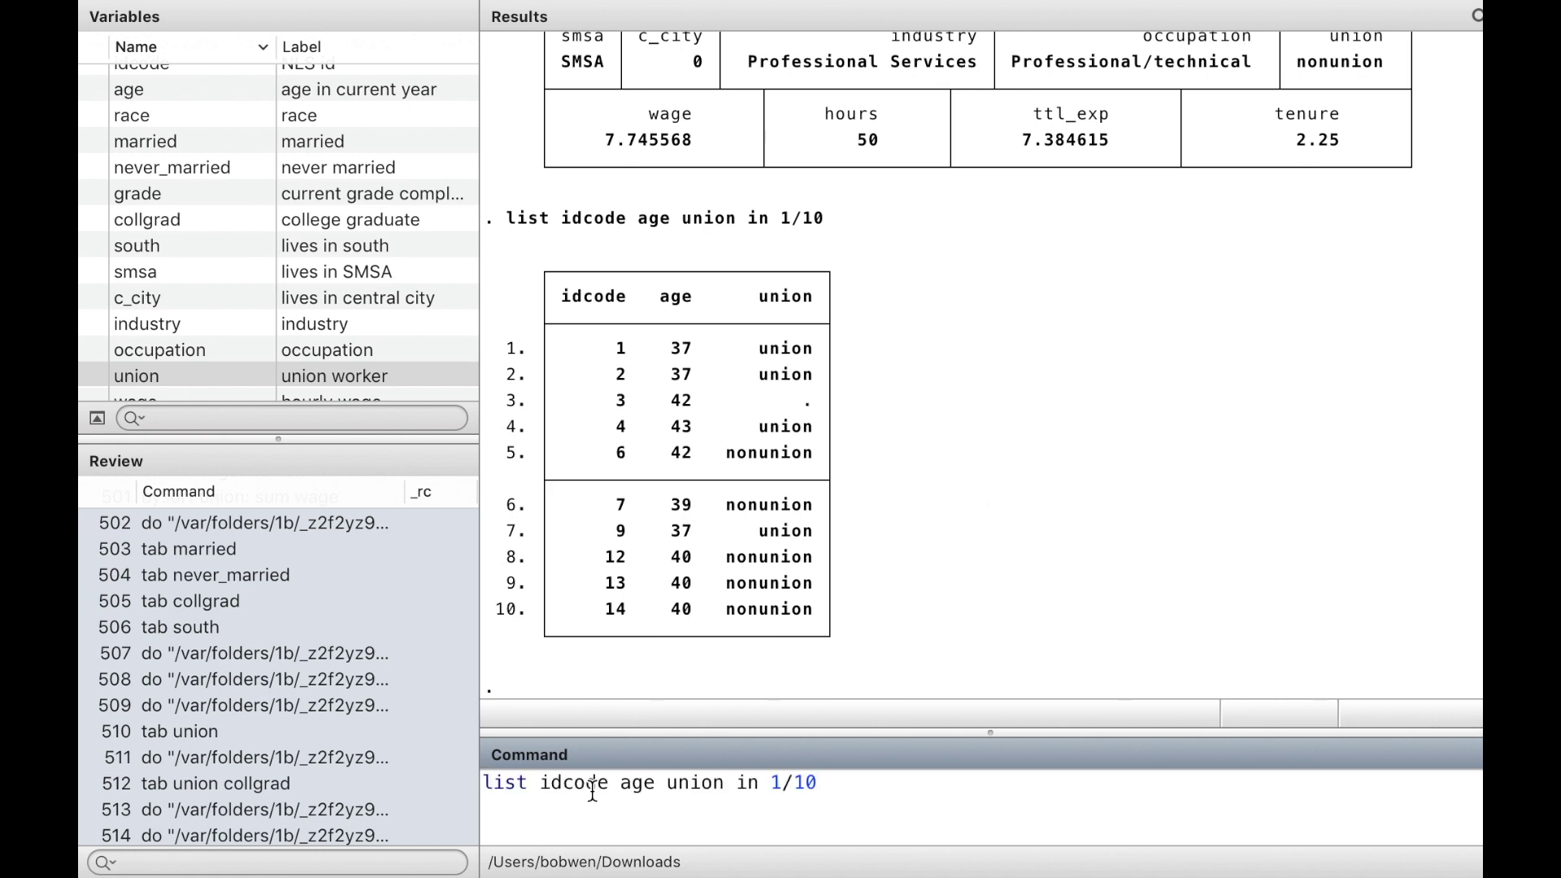
left_click(735, 784)
double_click(226, 167)
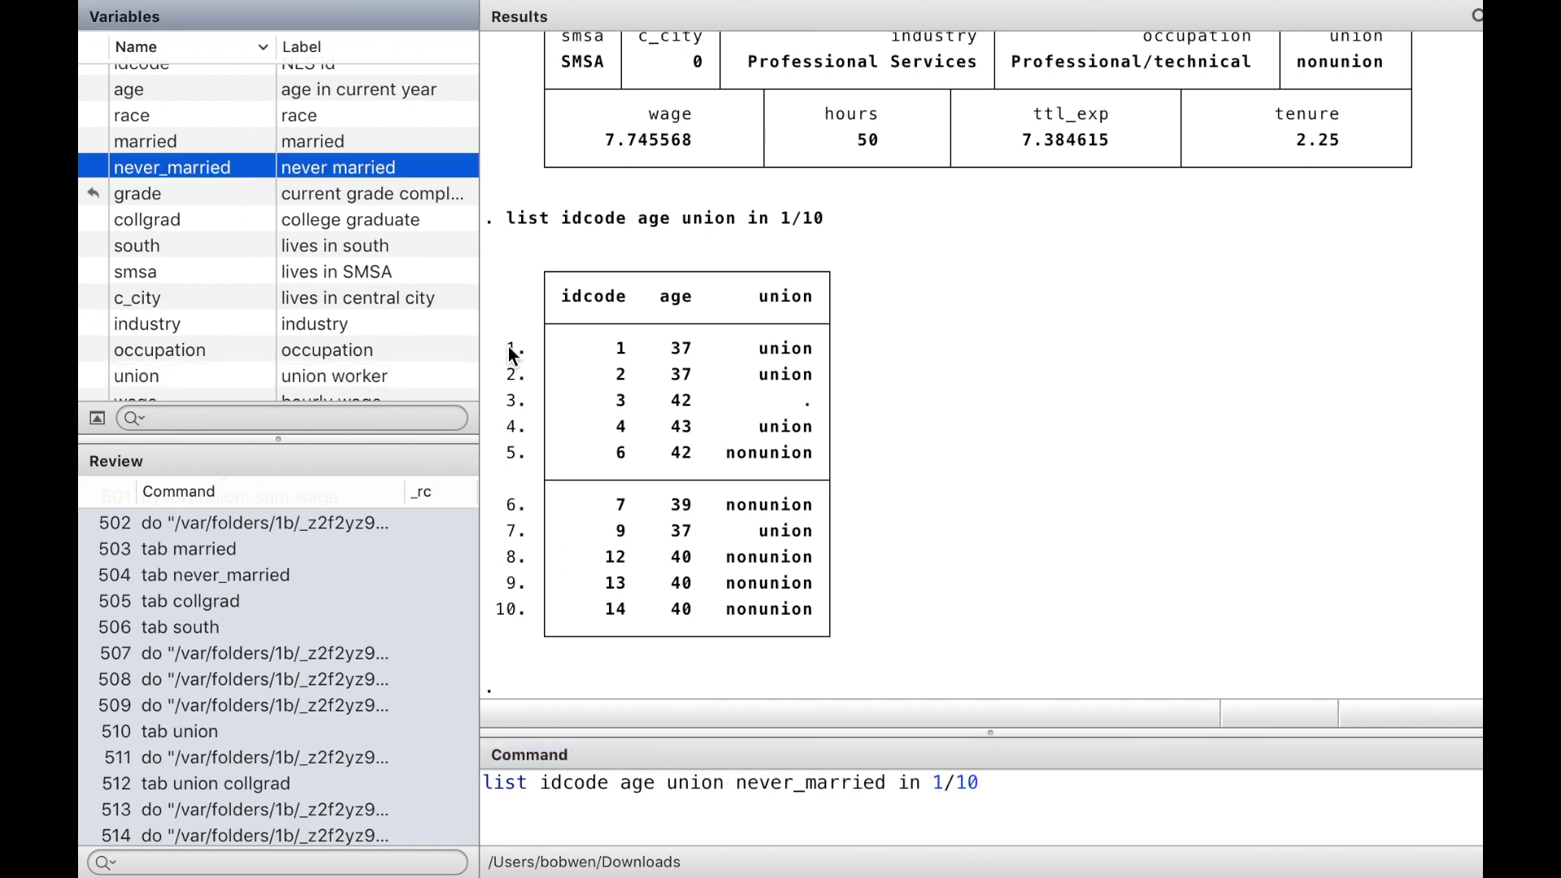
key("Return")
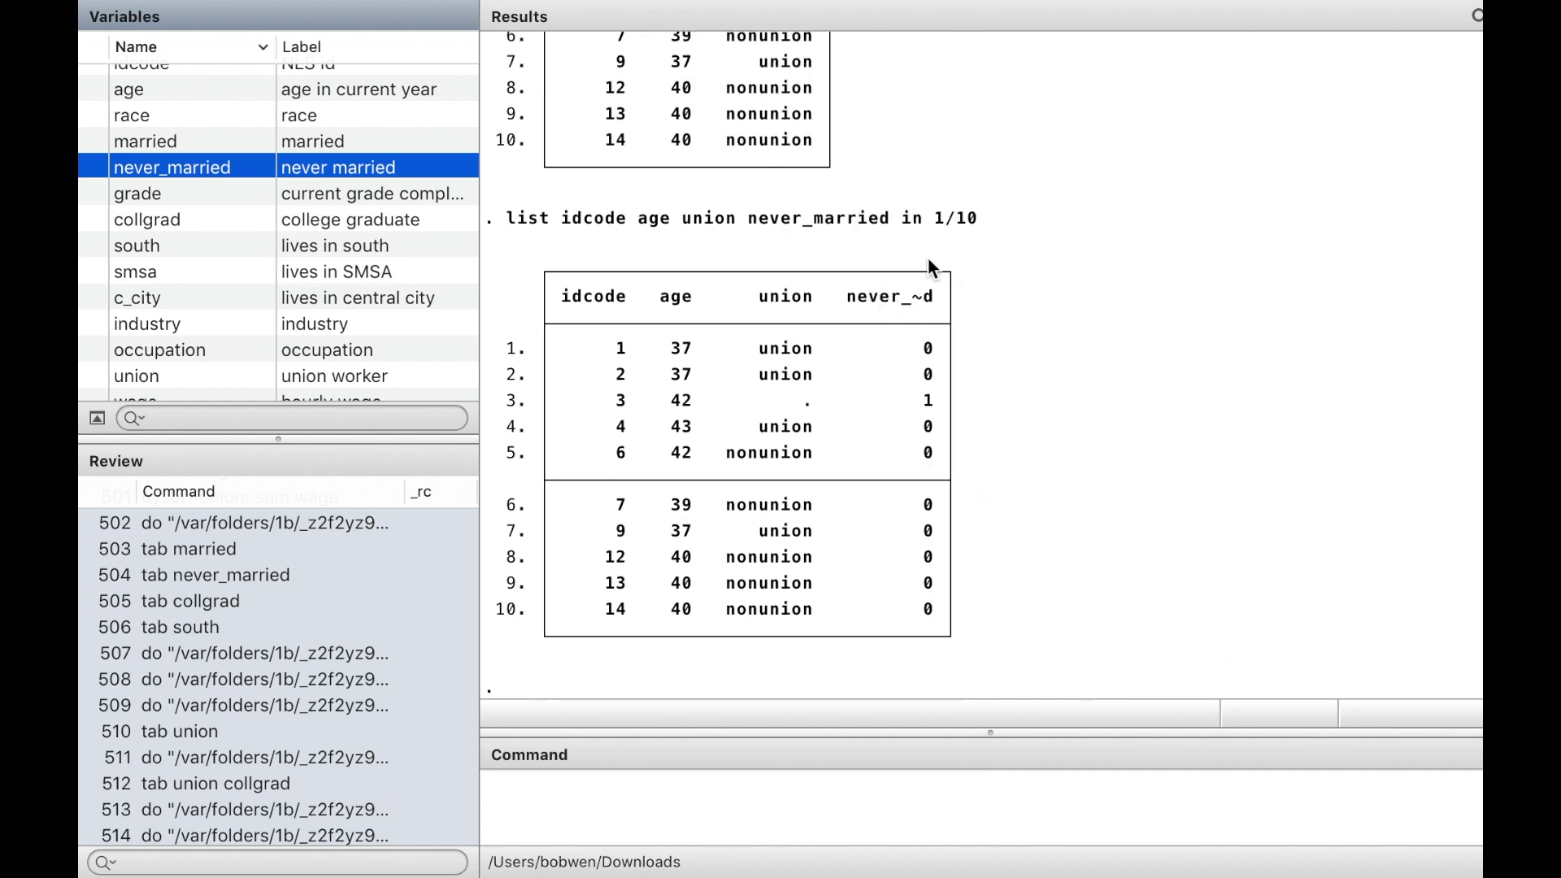
- Rerun the listing with abbreviate(13) so never_married's full name shows
left_click(561, 785)
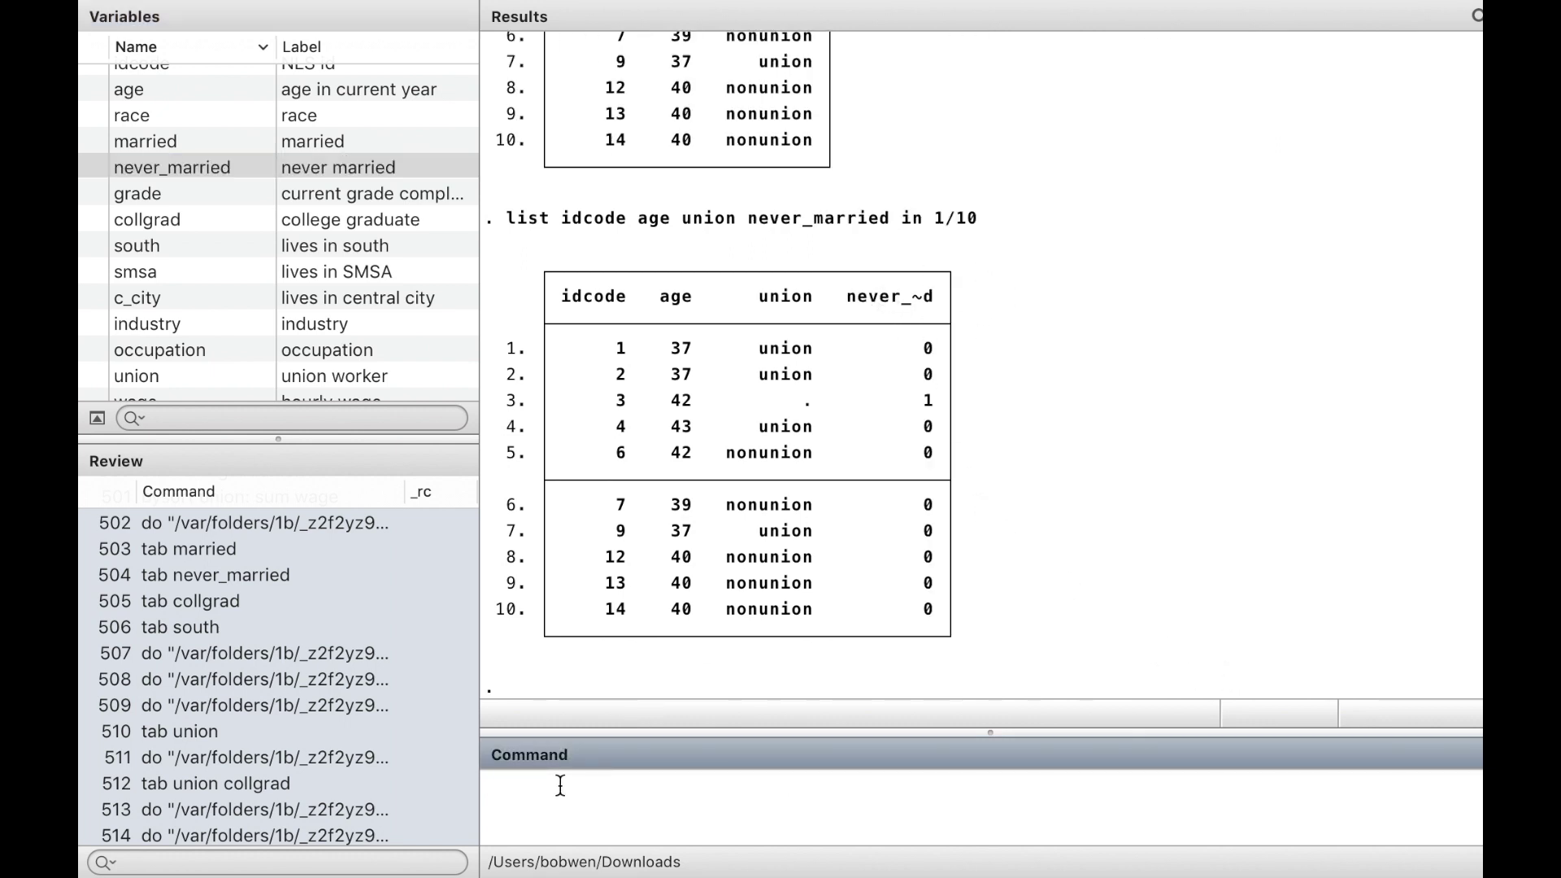
key("Page_Up")
key("Page_Up")
key("Page_Down")
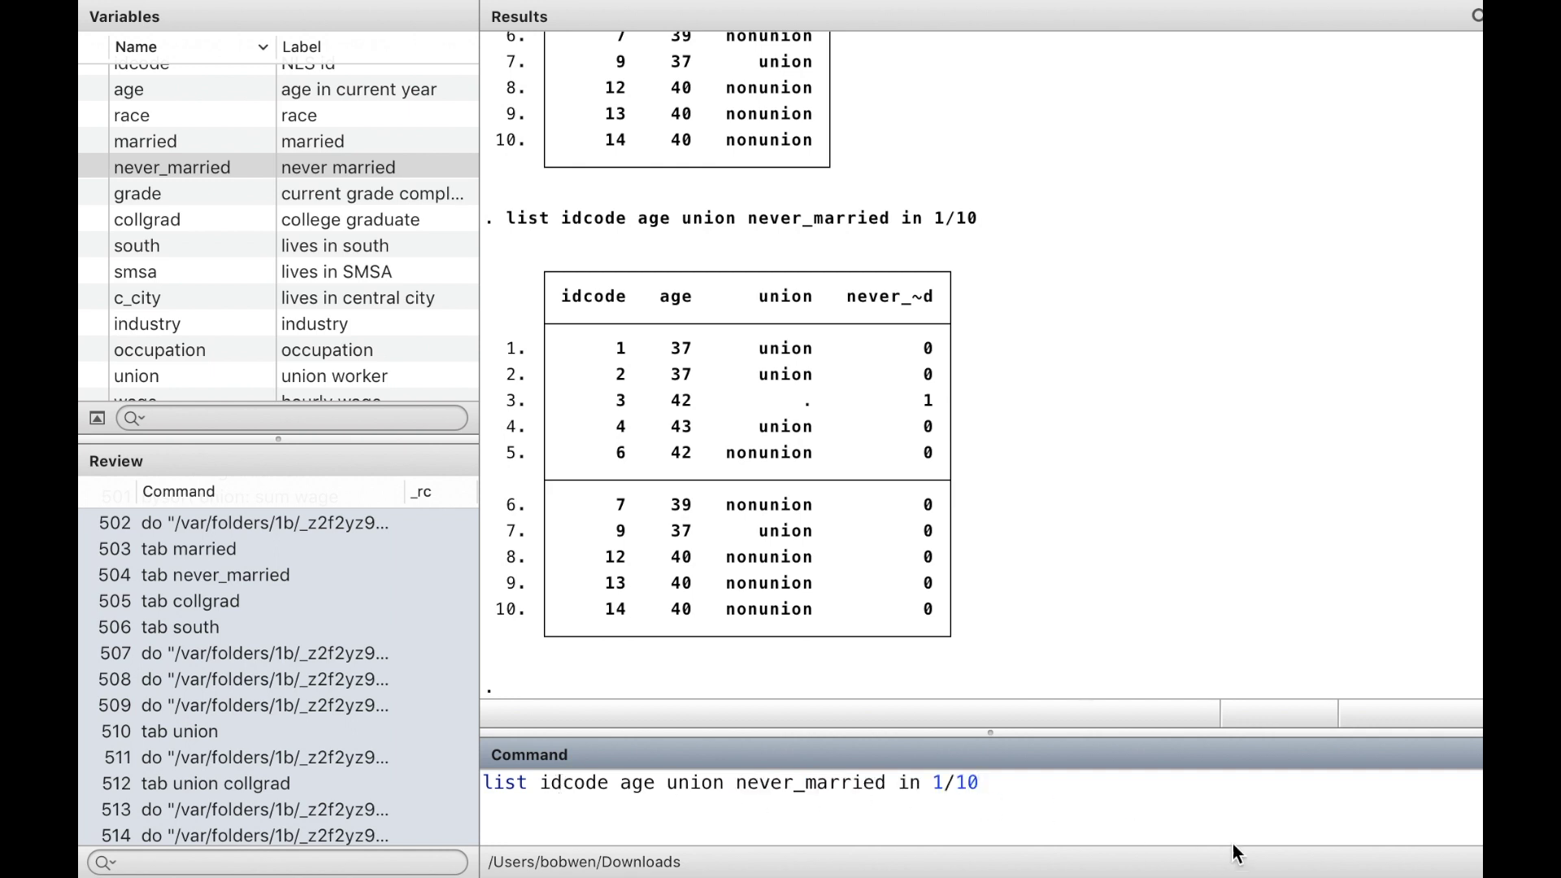
type(", ab")
type("br")
type("e")
type("viate")
type("()")
type("13")
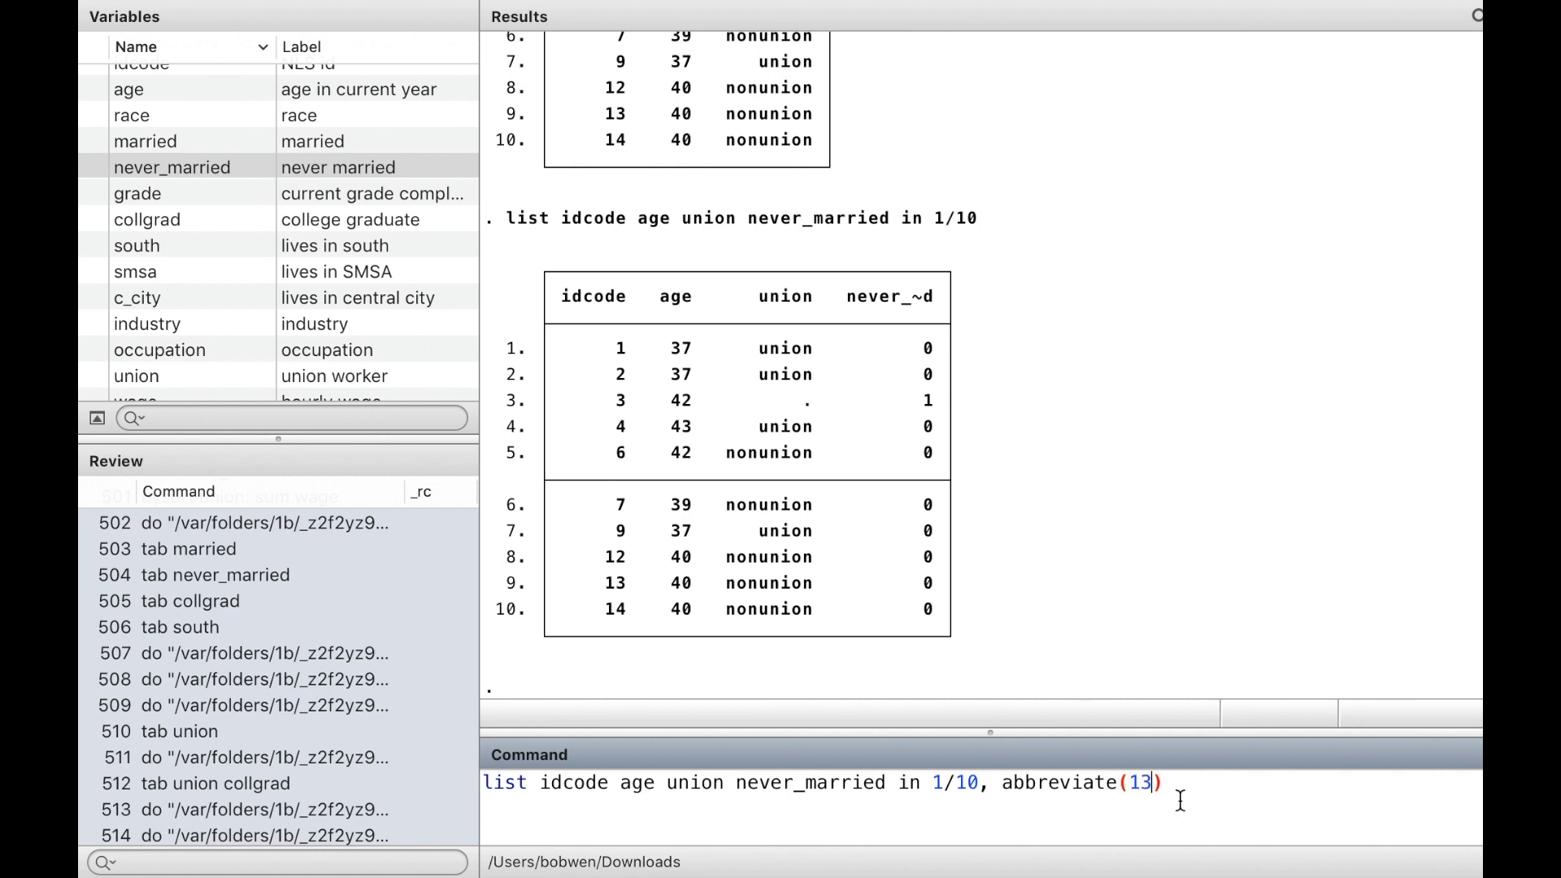
key("Return")
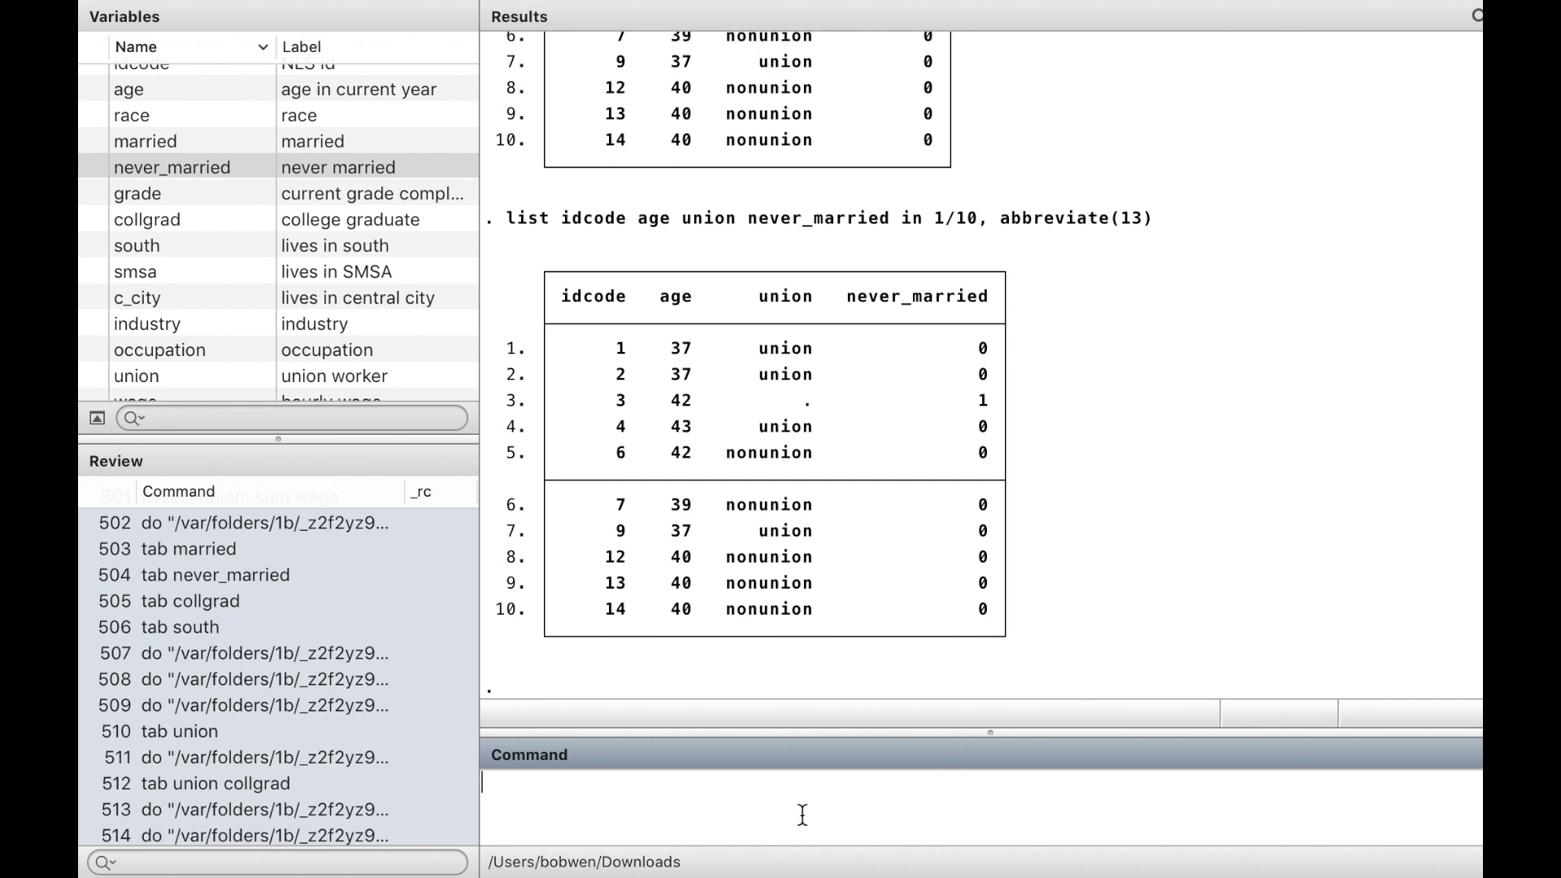
- Rerun the ten-row listing with column dividers, then also with separator(0)
key("Up")
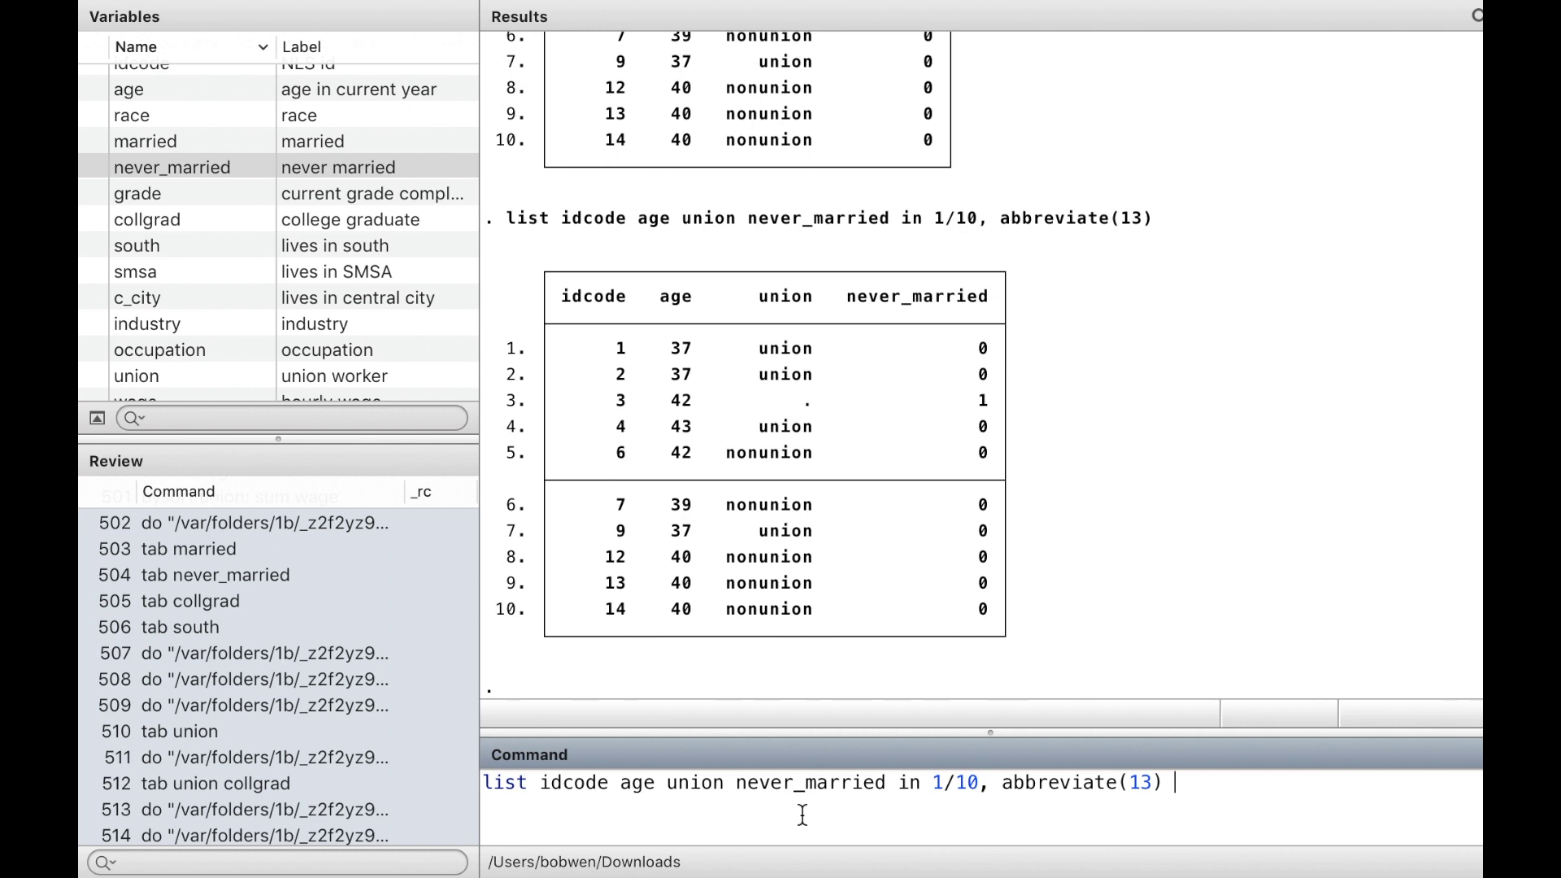
type("divider")
key("Return")
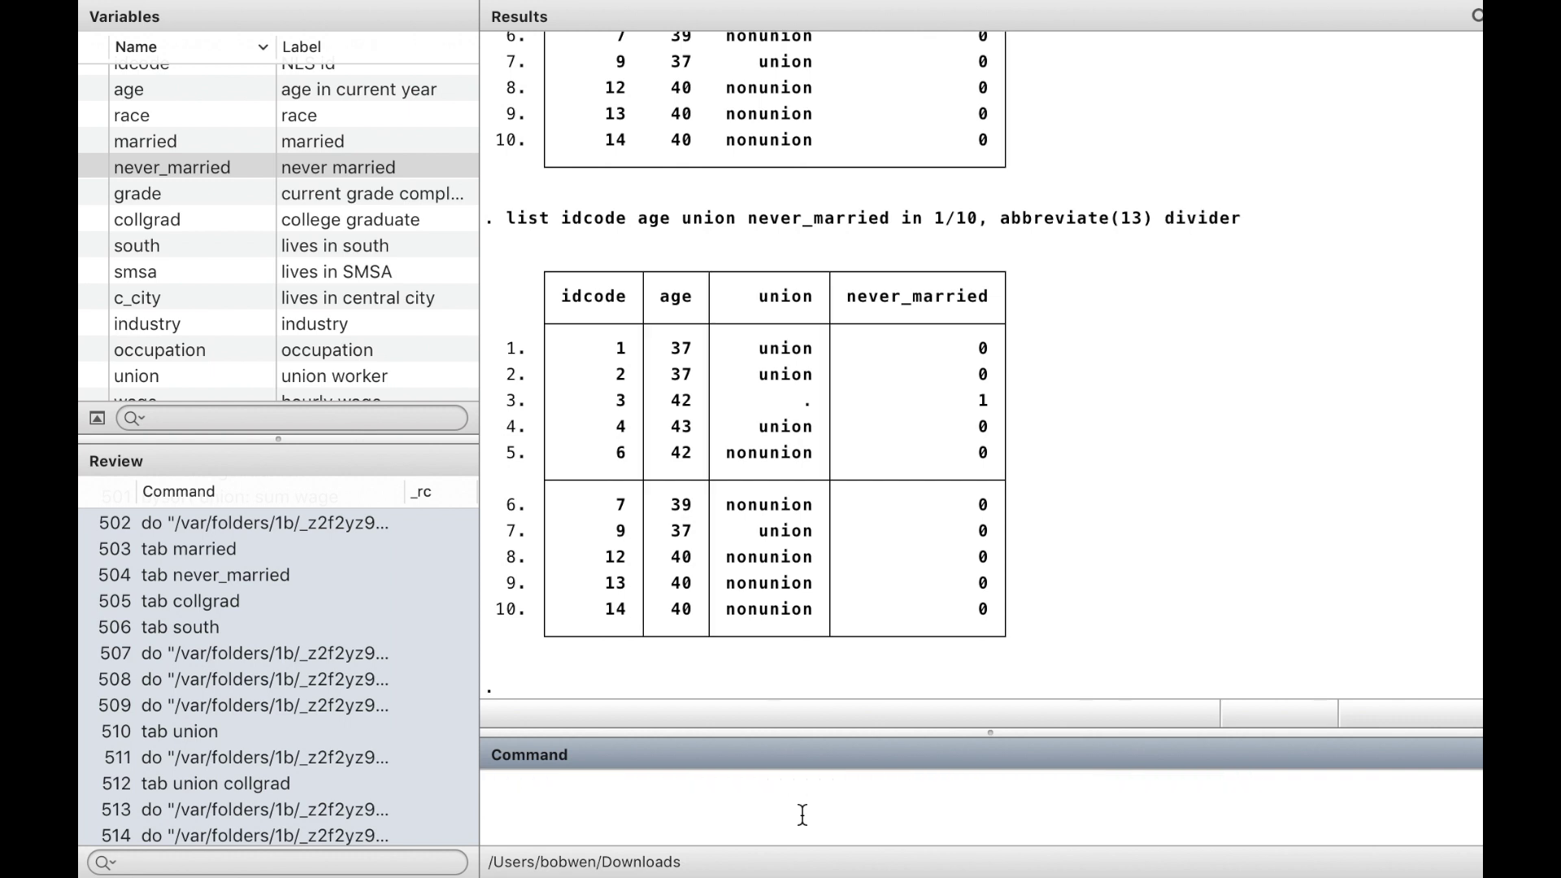
key("Page_Up")
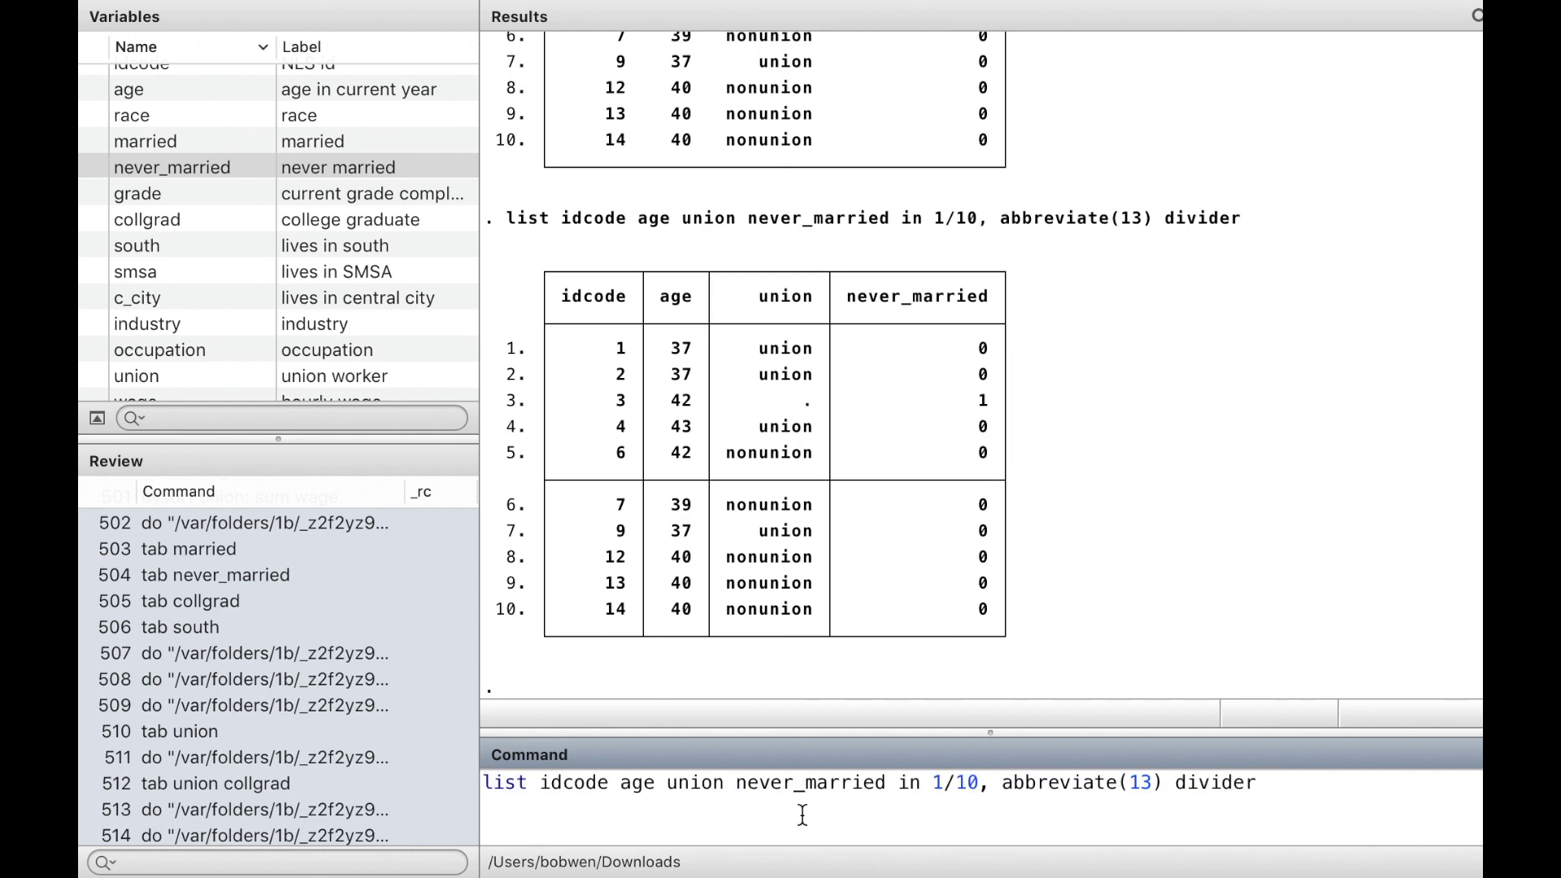
type("separ")
type("ator")
type("()")
type("0")
key("Return")
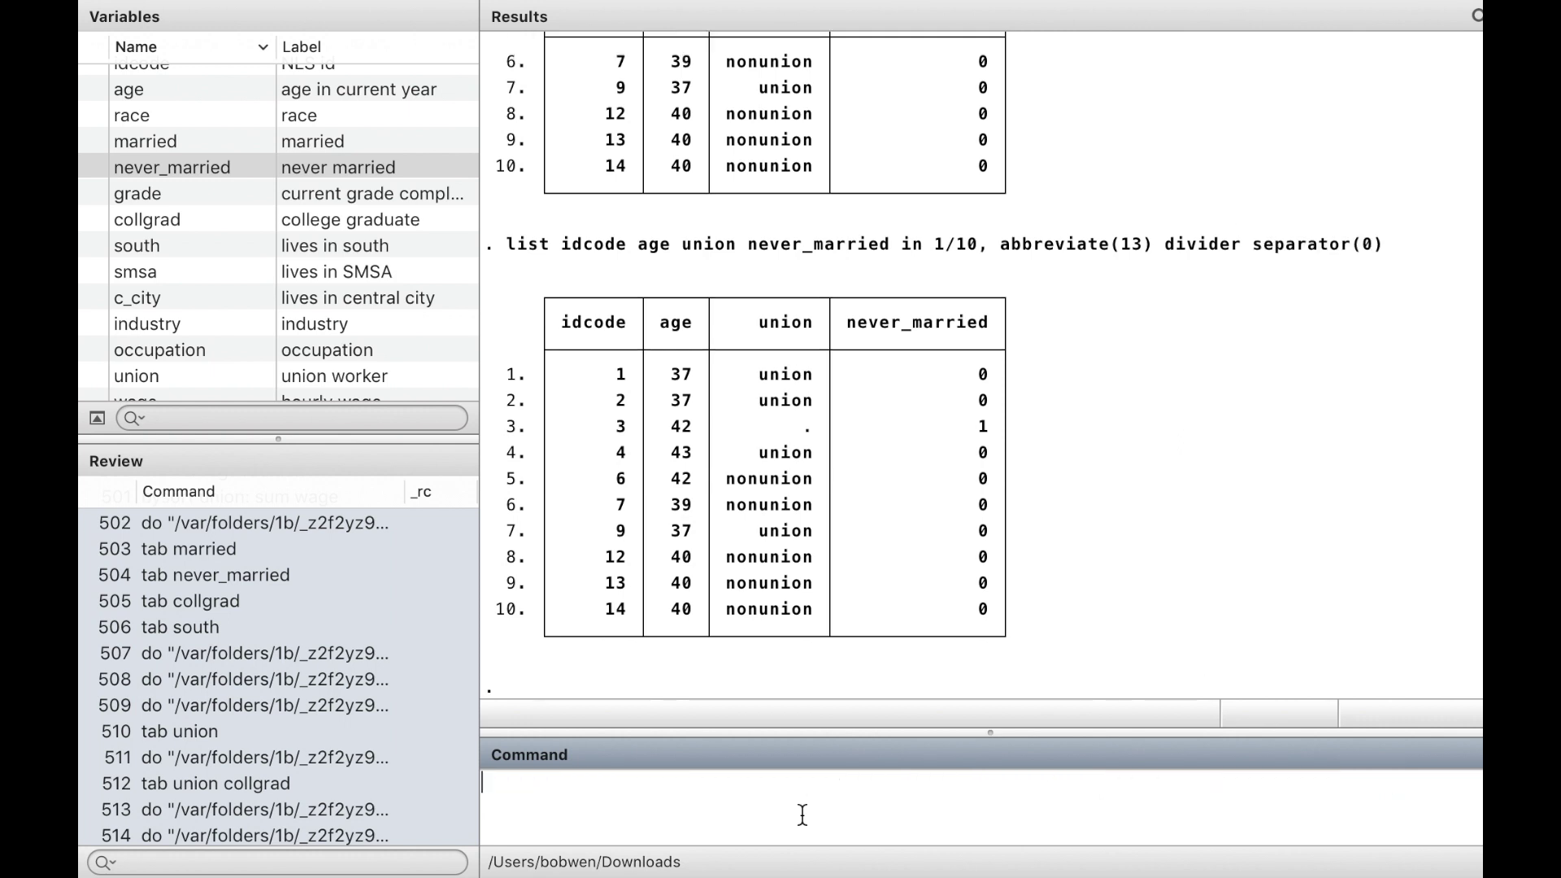
- Drop the divider option, then rerun the listing with separator(2)
key("Page_Up")
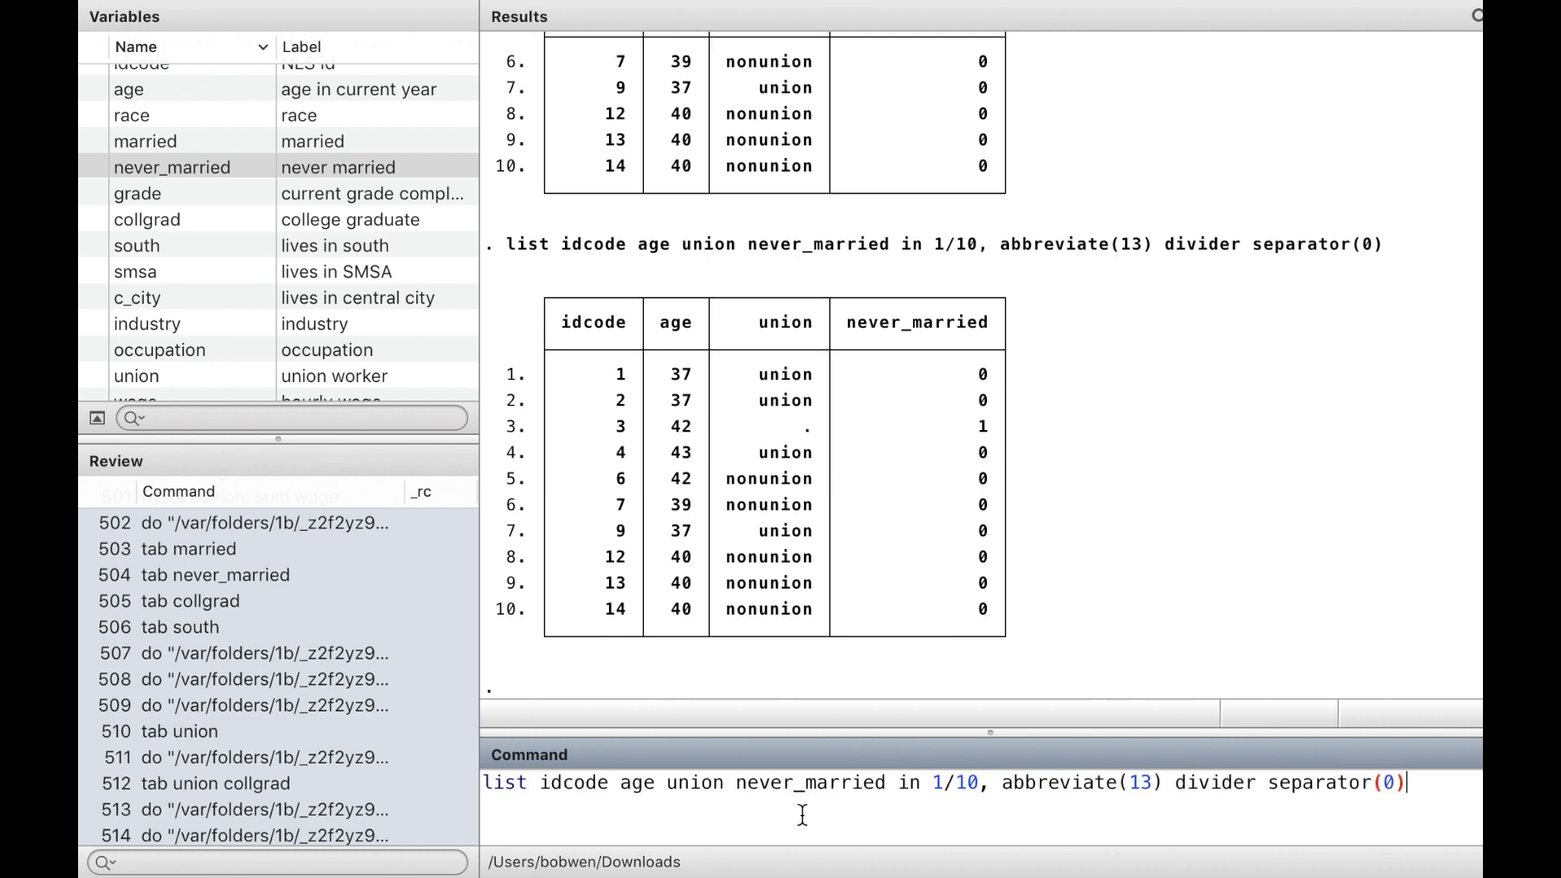
left_click_drag(1265, 782, 1177, 787)
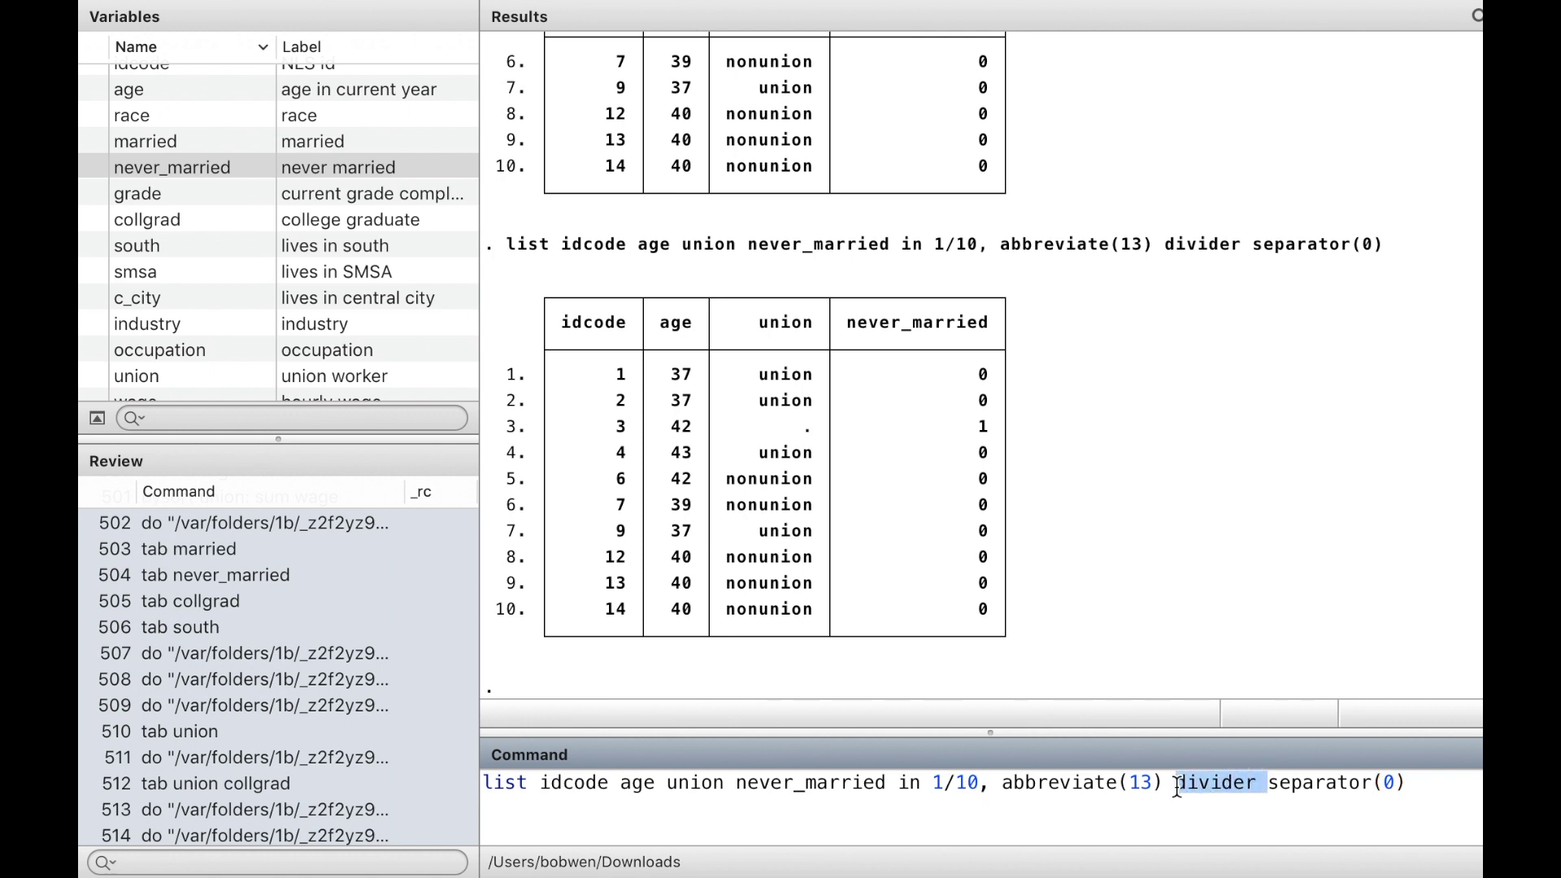
key("BackSpace")
key("Return")
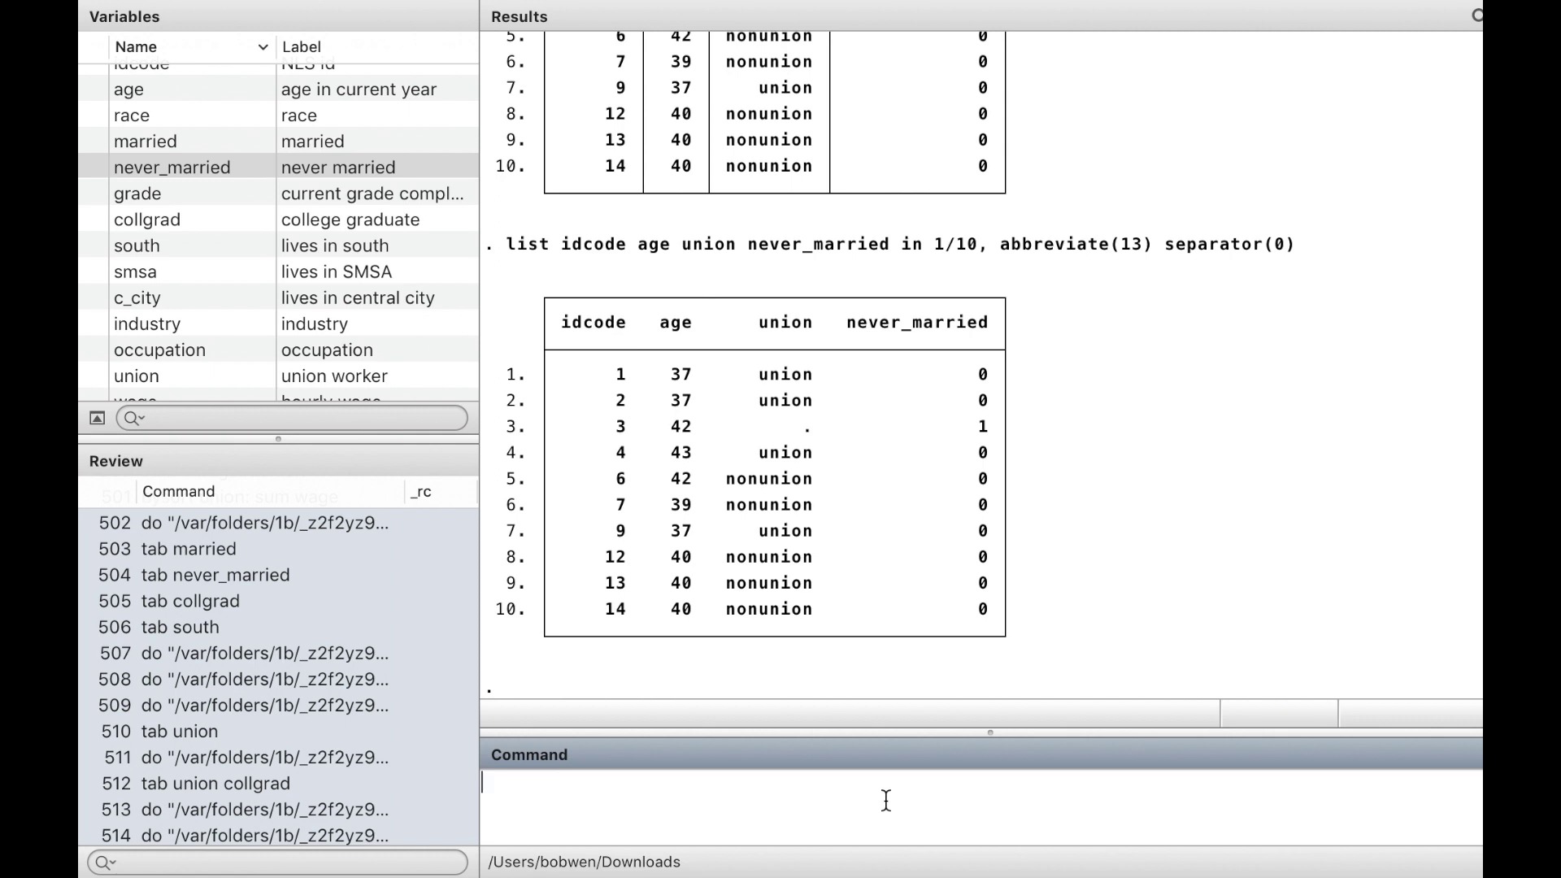
key("Page_Up")
key("Left")
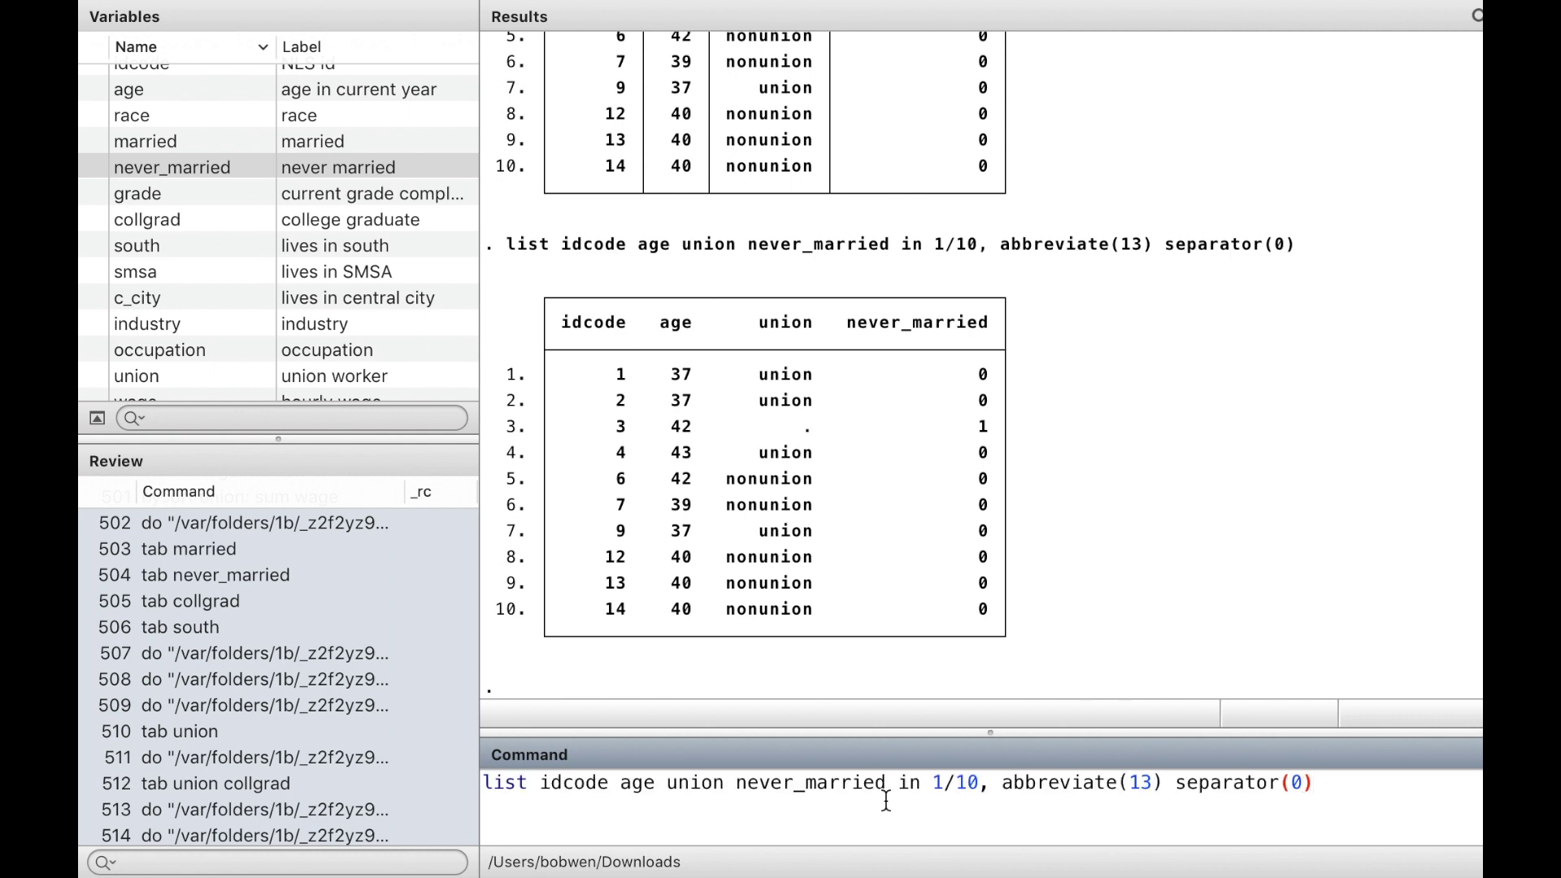
key("BackSpace")
type("2")
key("Return")
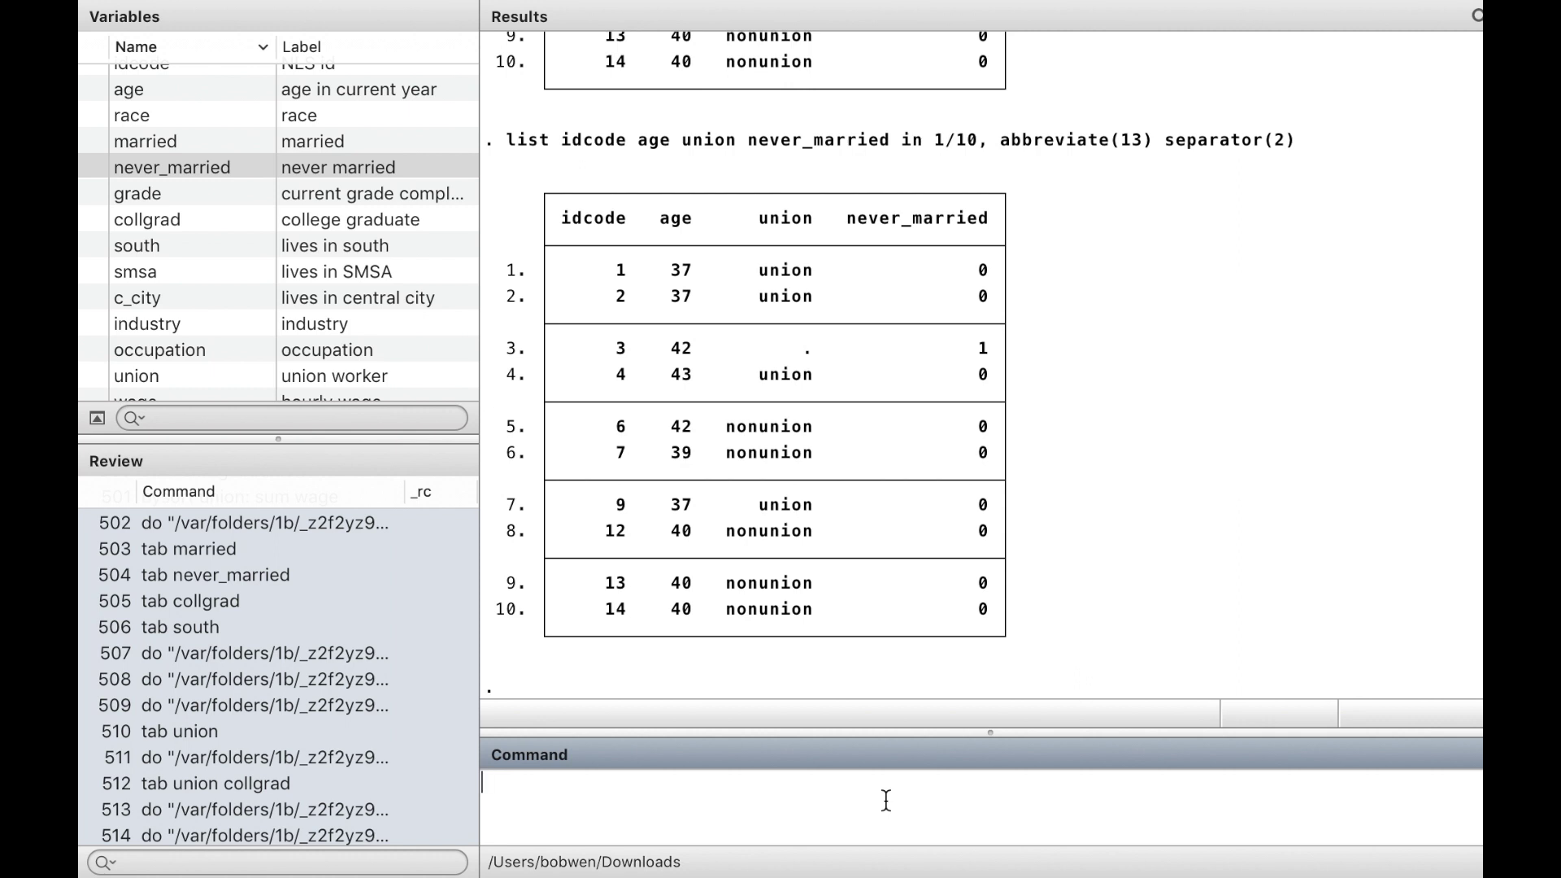
- Relist the ten rows with separator(0) and noobs to hide observation numbers
key("Page_Up")
key("Left")
key("BackSpace")
type("0")
key("Right")
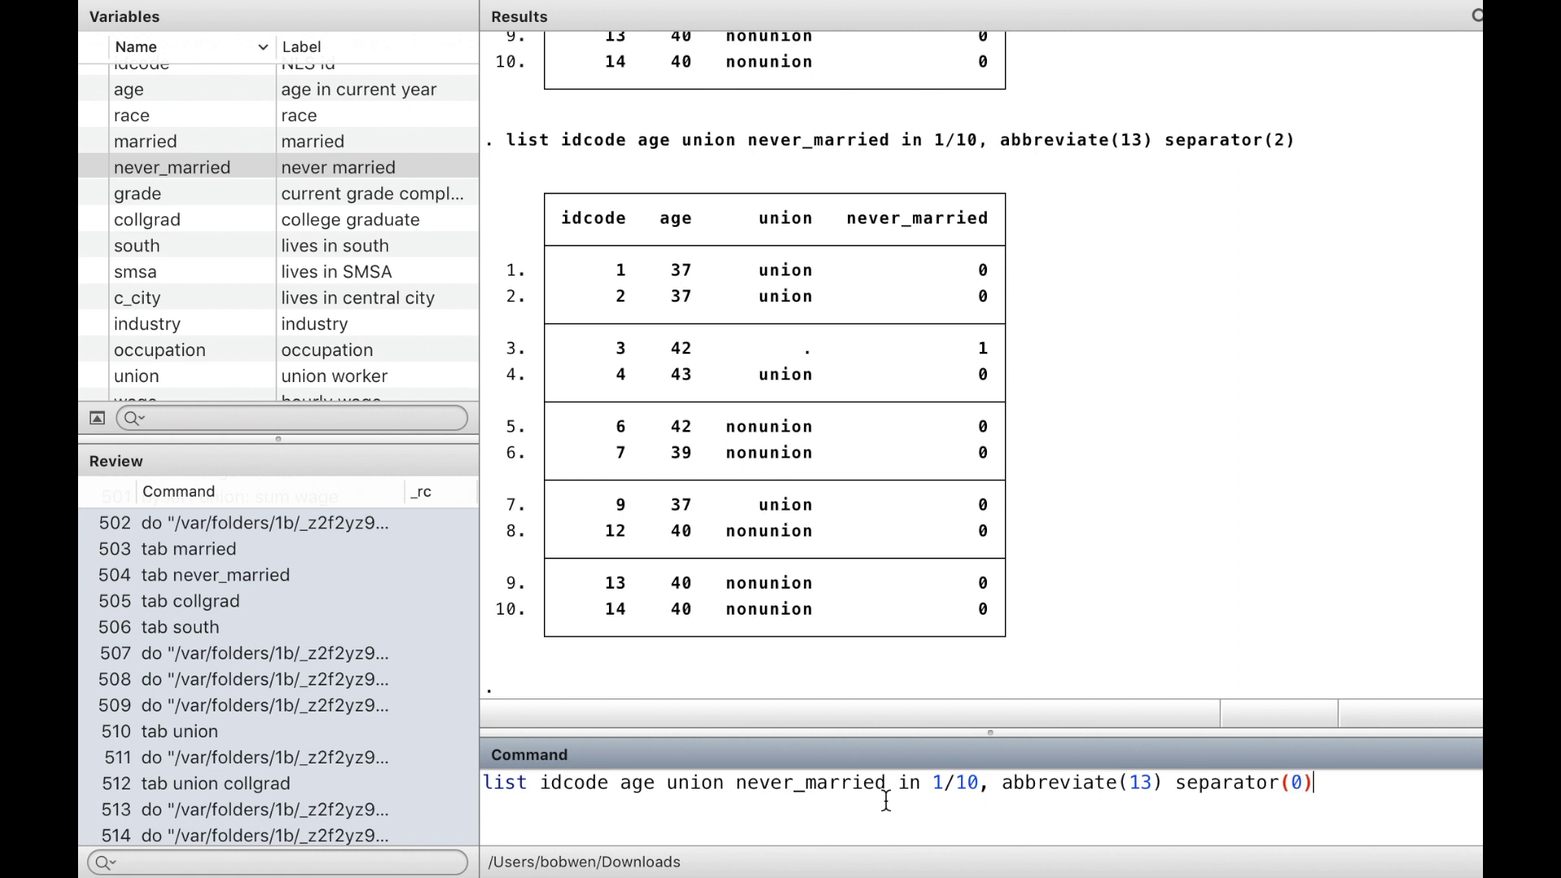
type("noobs")
key("Return")
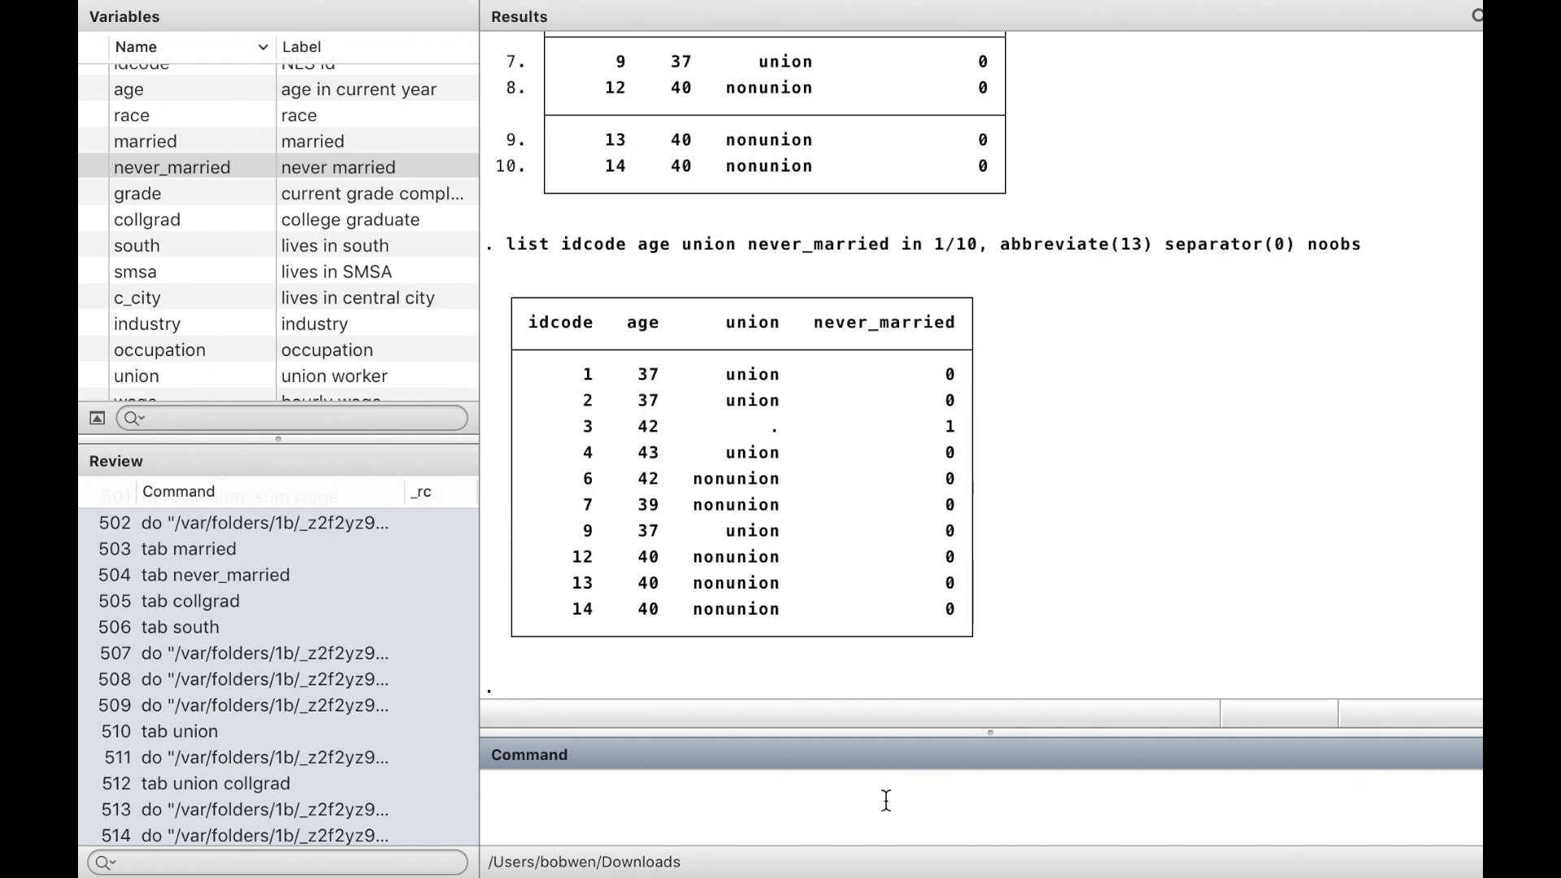
scroll(521, 138, "up", 5)
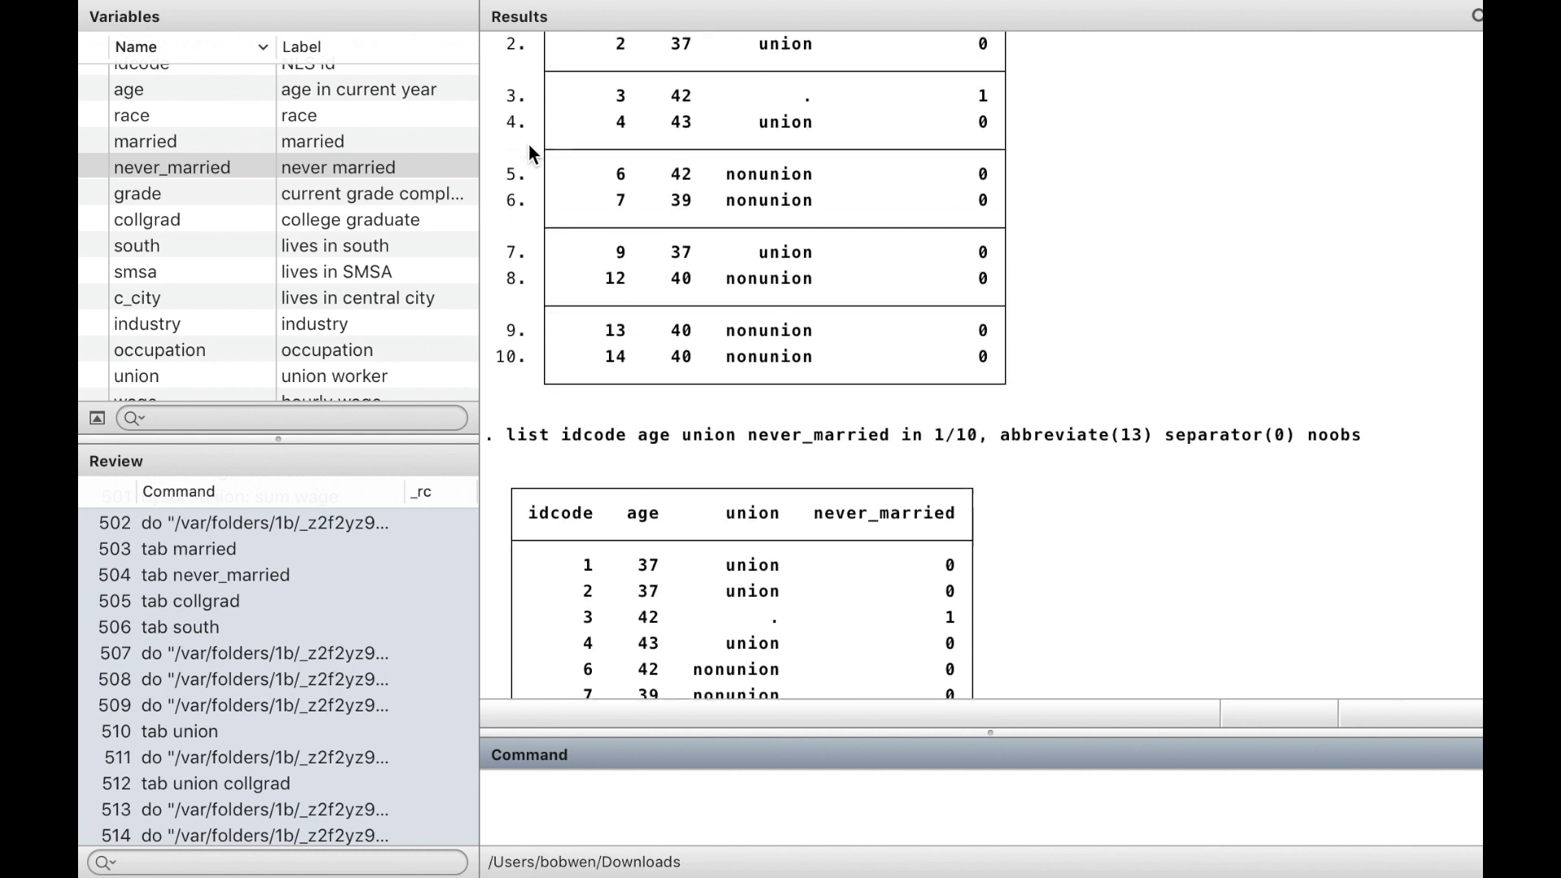
scroll(522, 321, "down", 5)
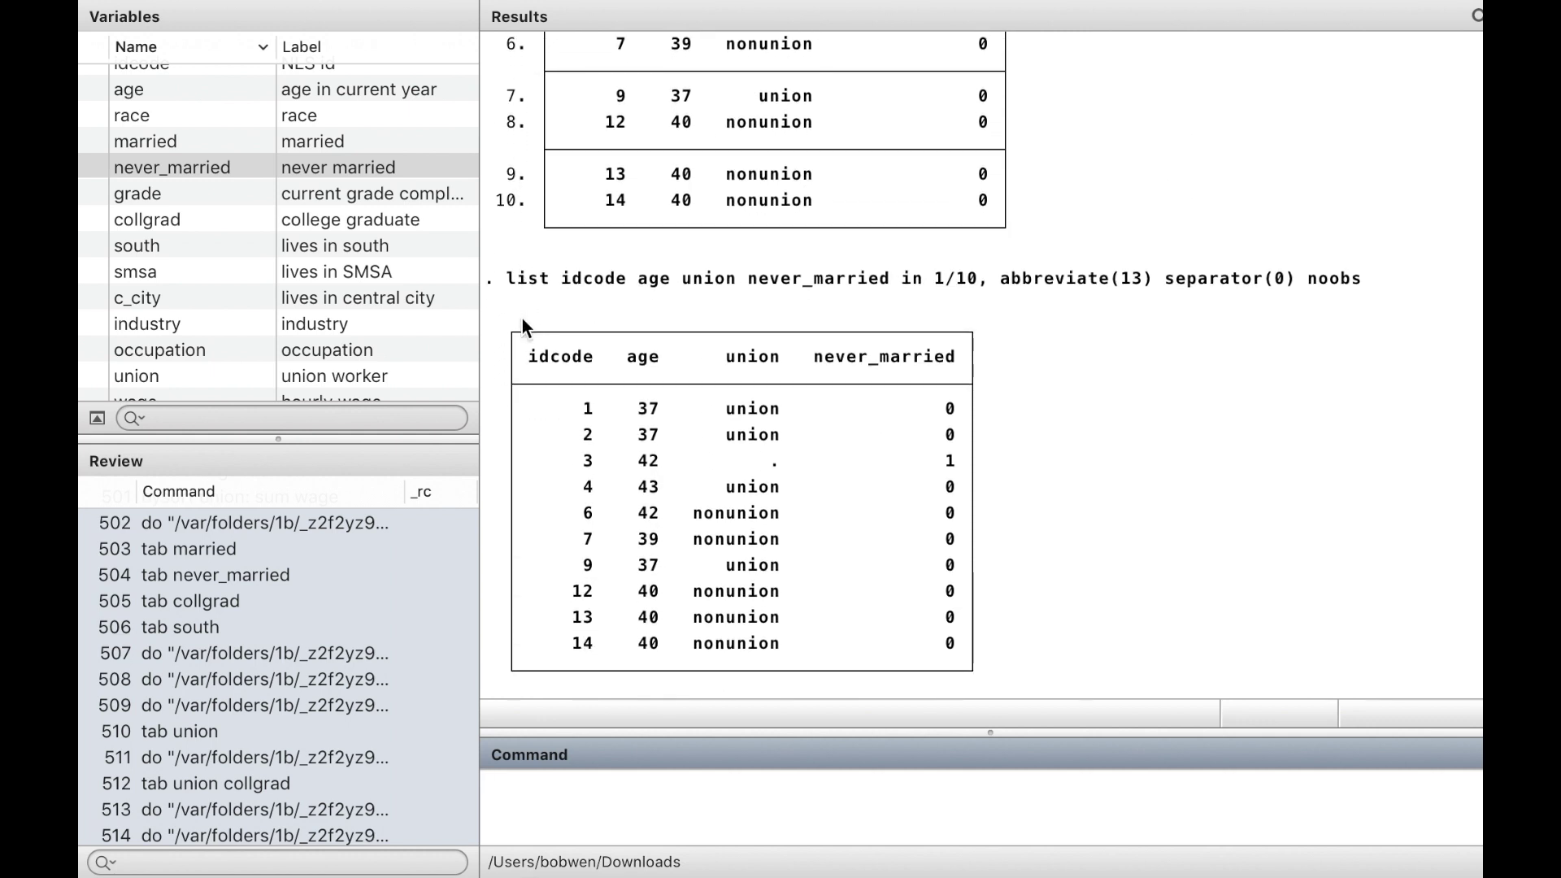
scroll(501, 617, "up", 1)
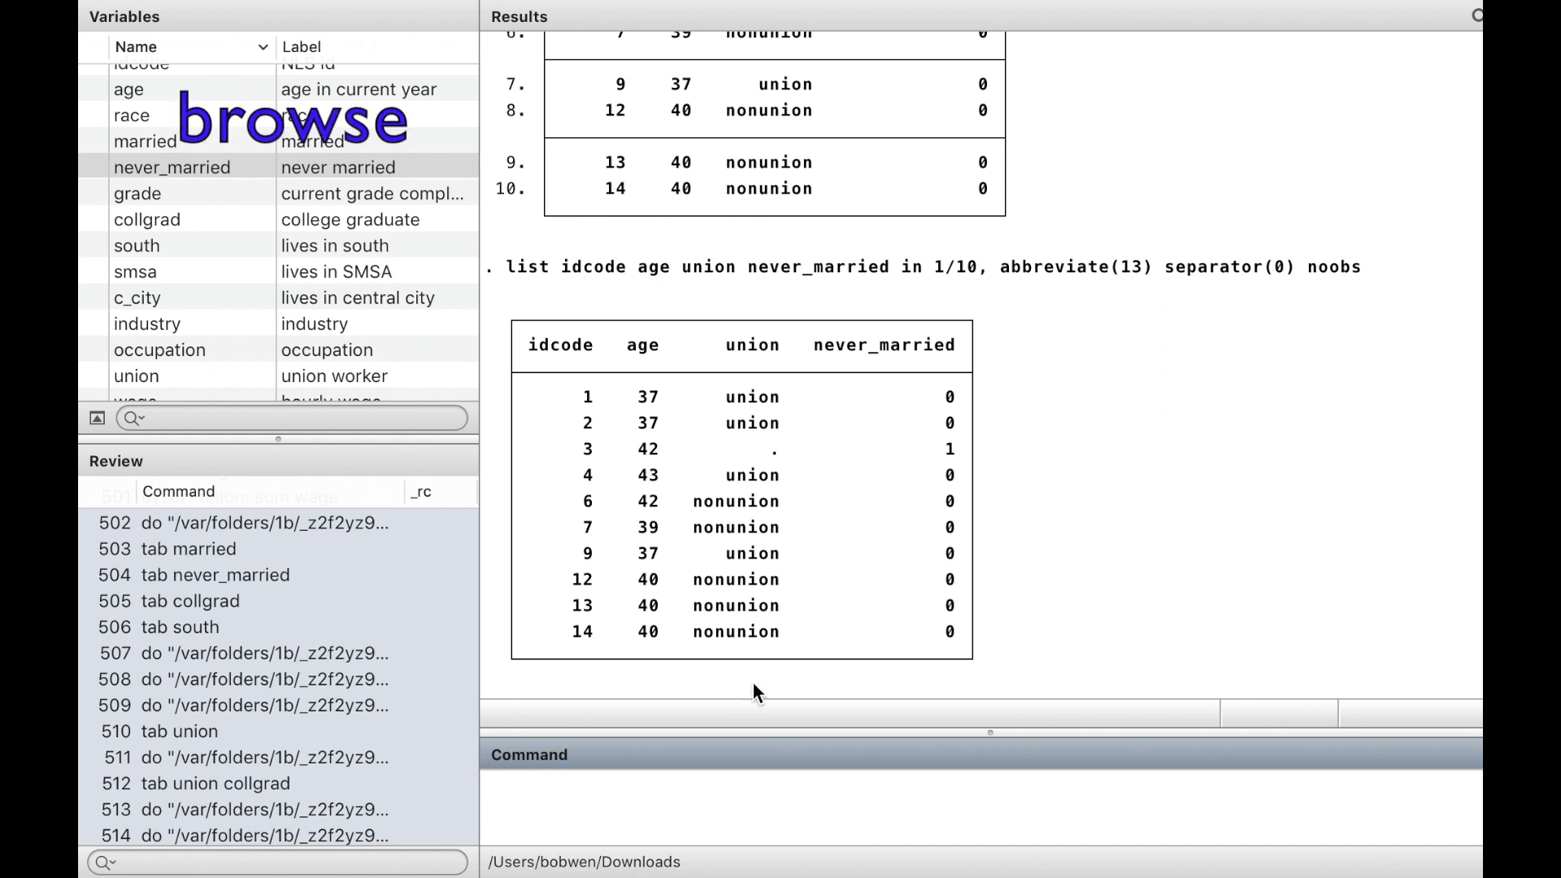
mouse_move(879, 52)
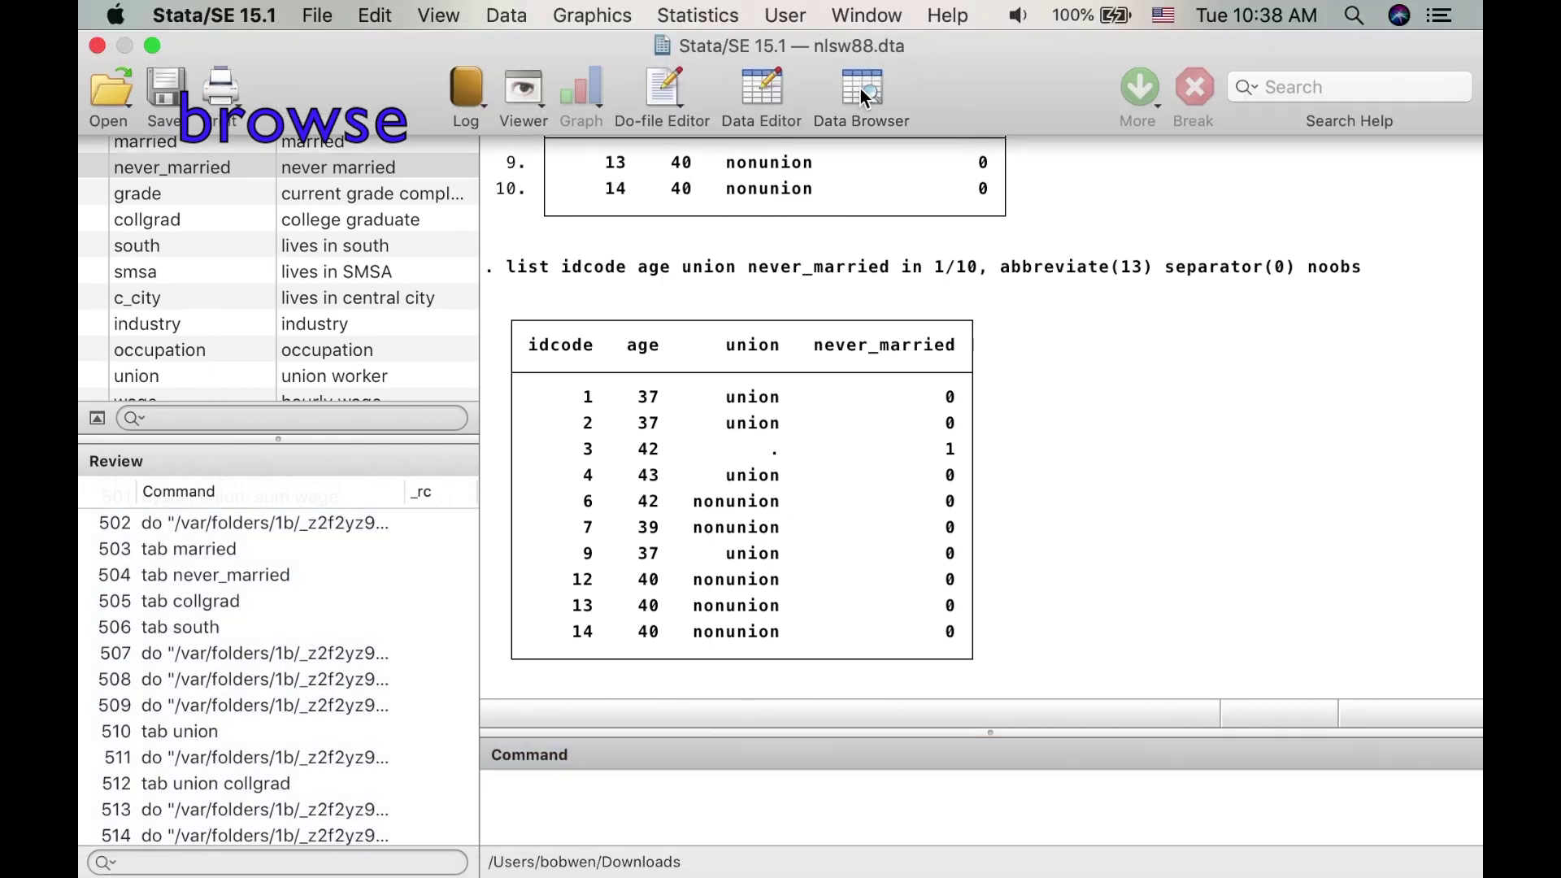
left_click(860, 90)
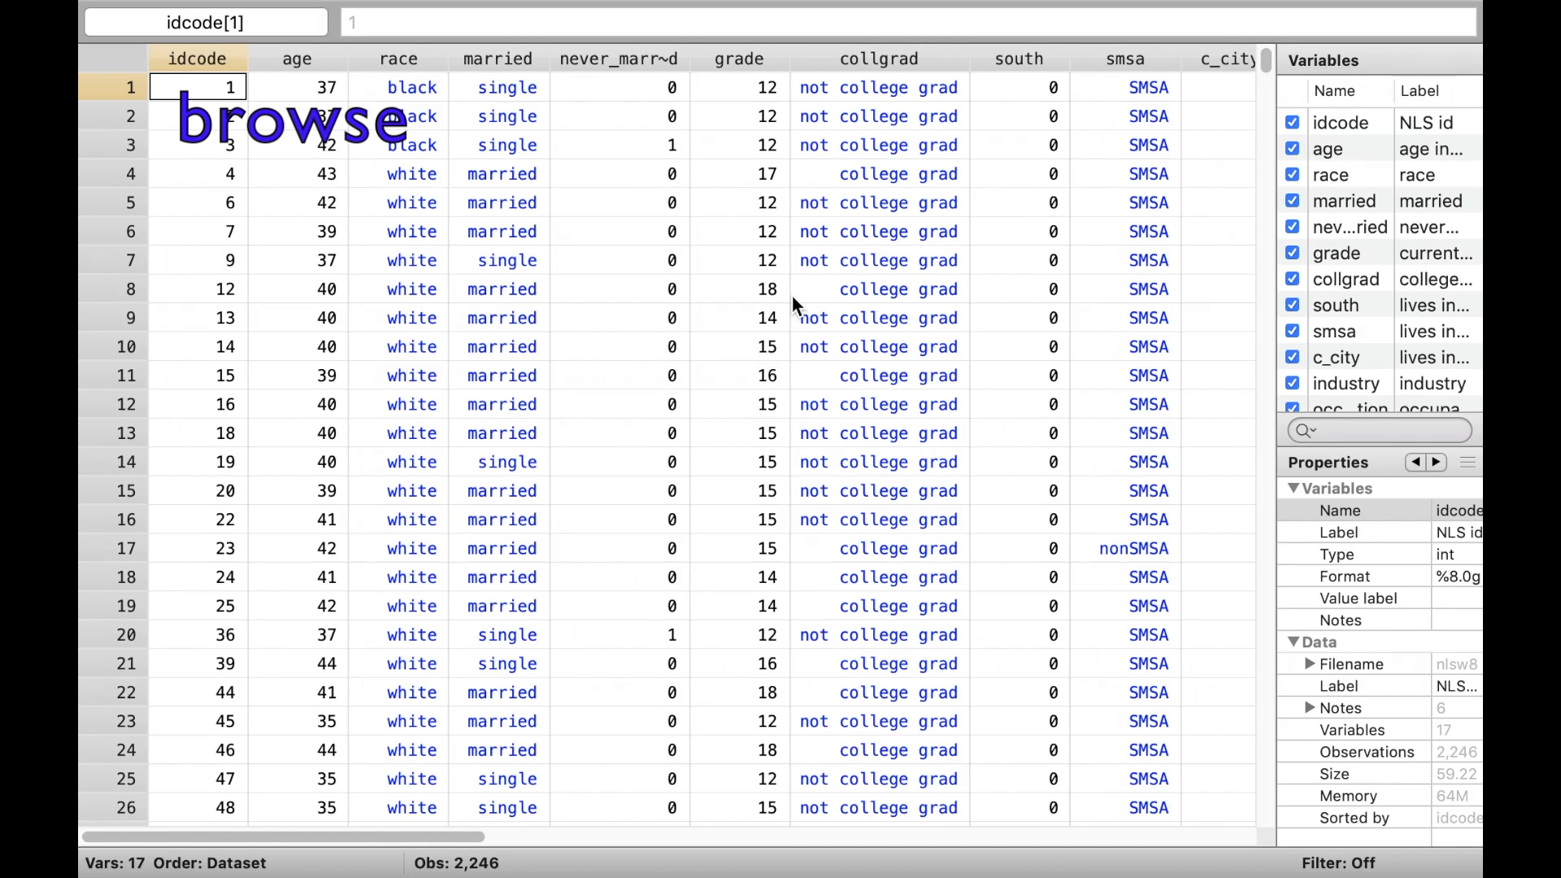
scroll(701, 328, "right", 5)
scroll(700, 328, "right", 15)
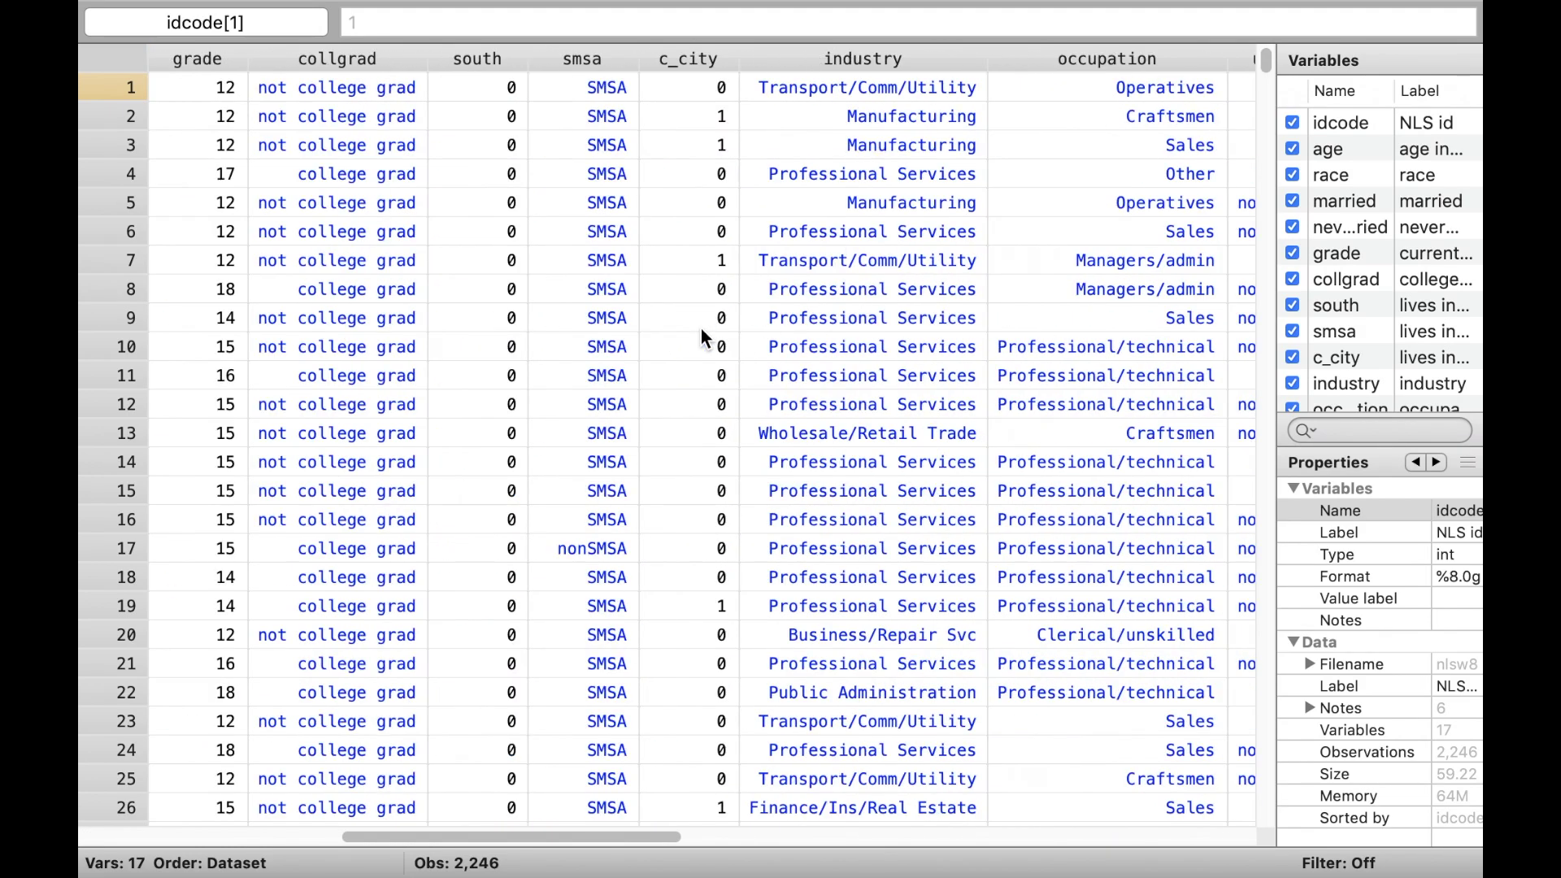
scroll(702, 330, "left", 15)
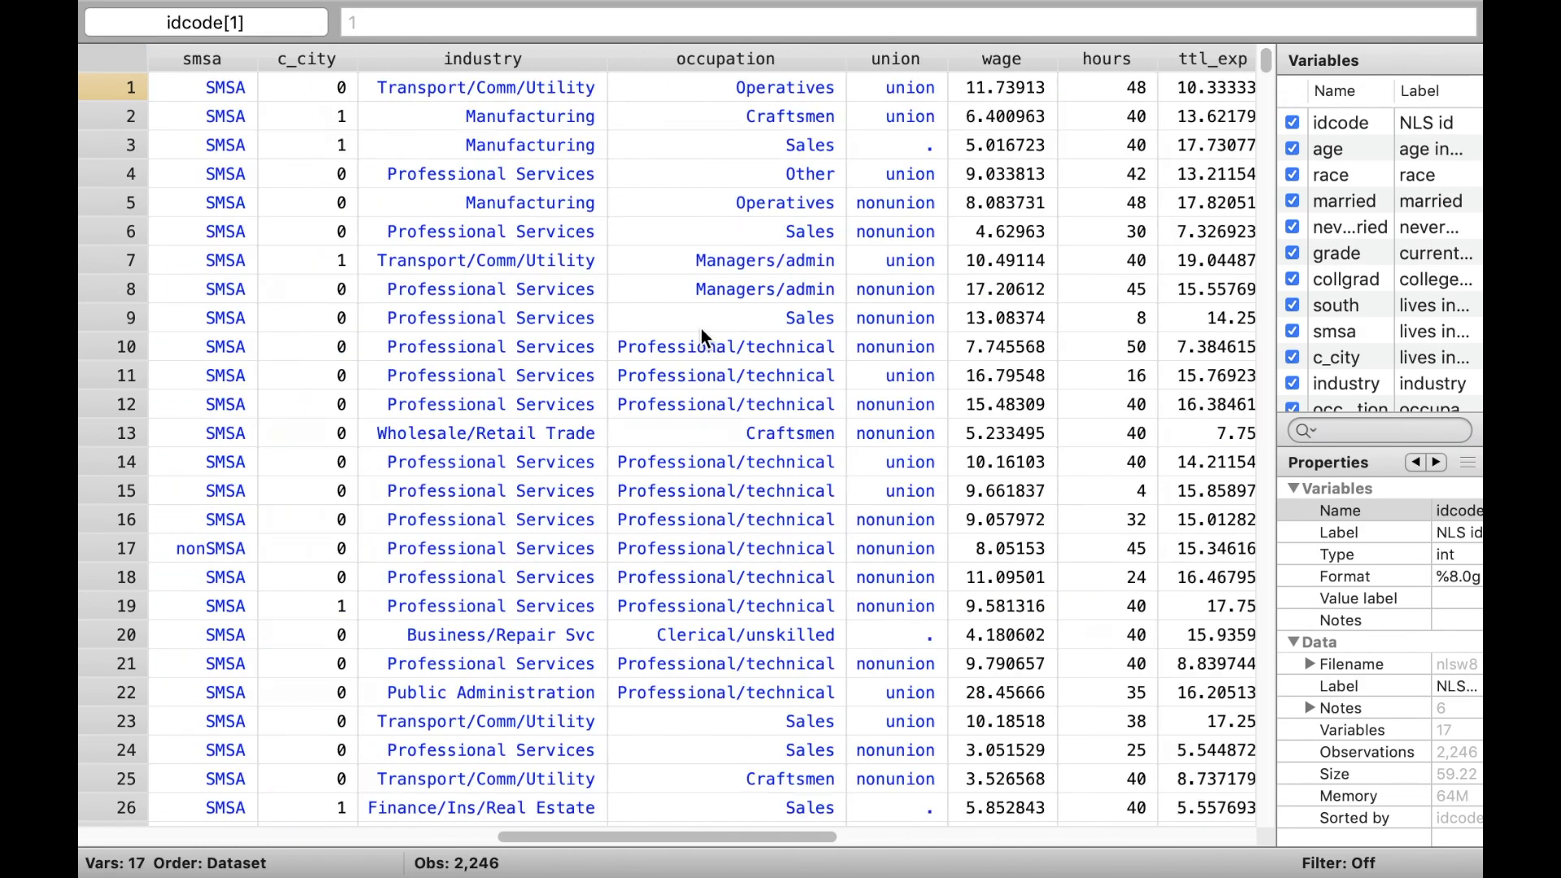
scroll(702, 331, "down", 4)
scroll(700, 328, "up", 4)
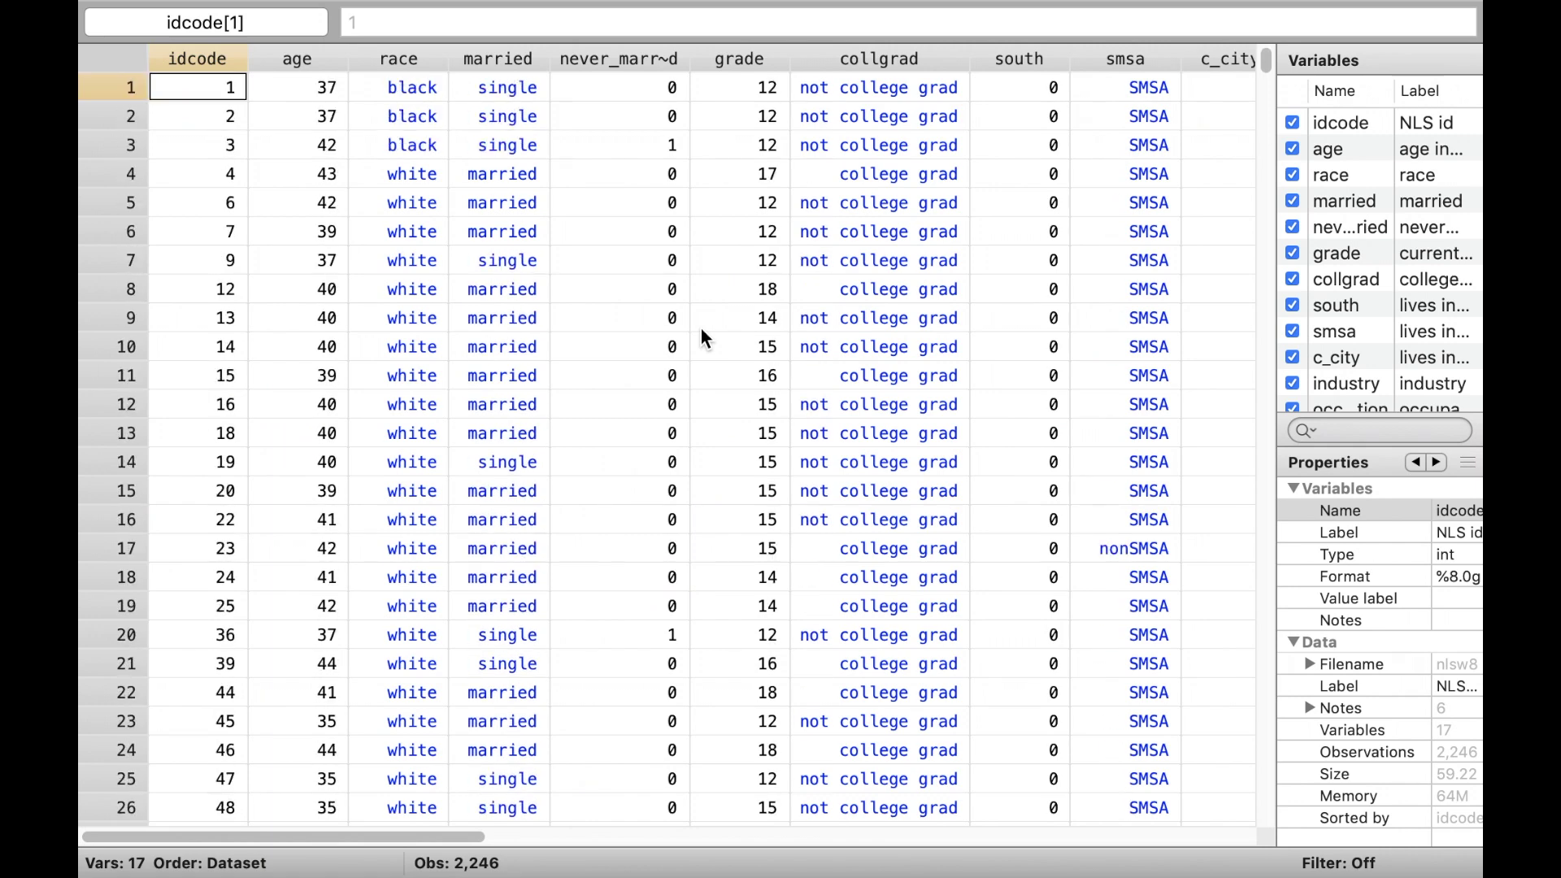
mouse_move(98, 4)
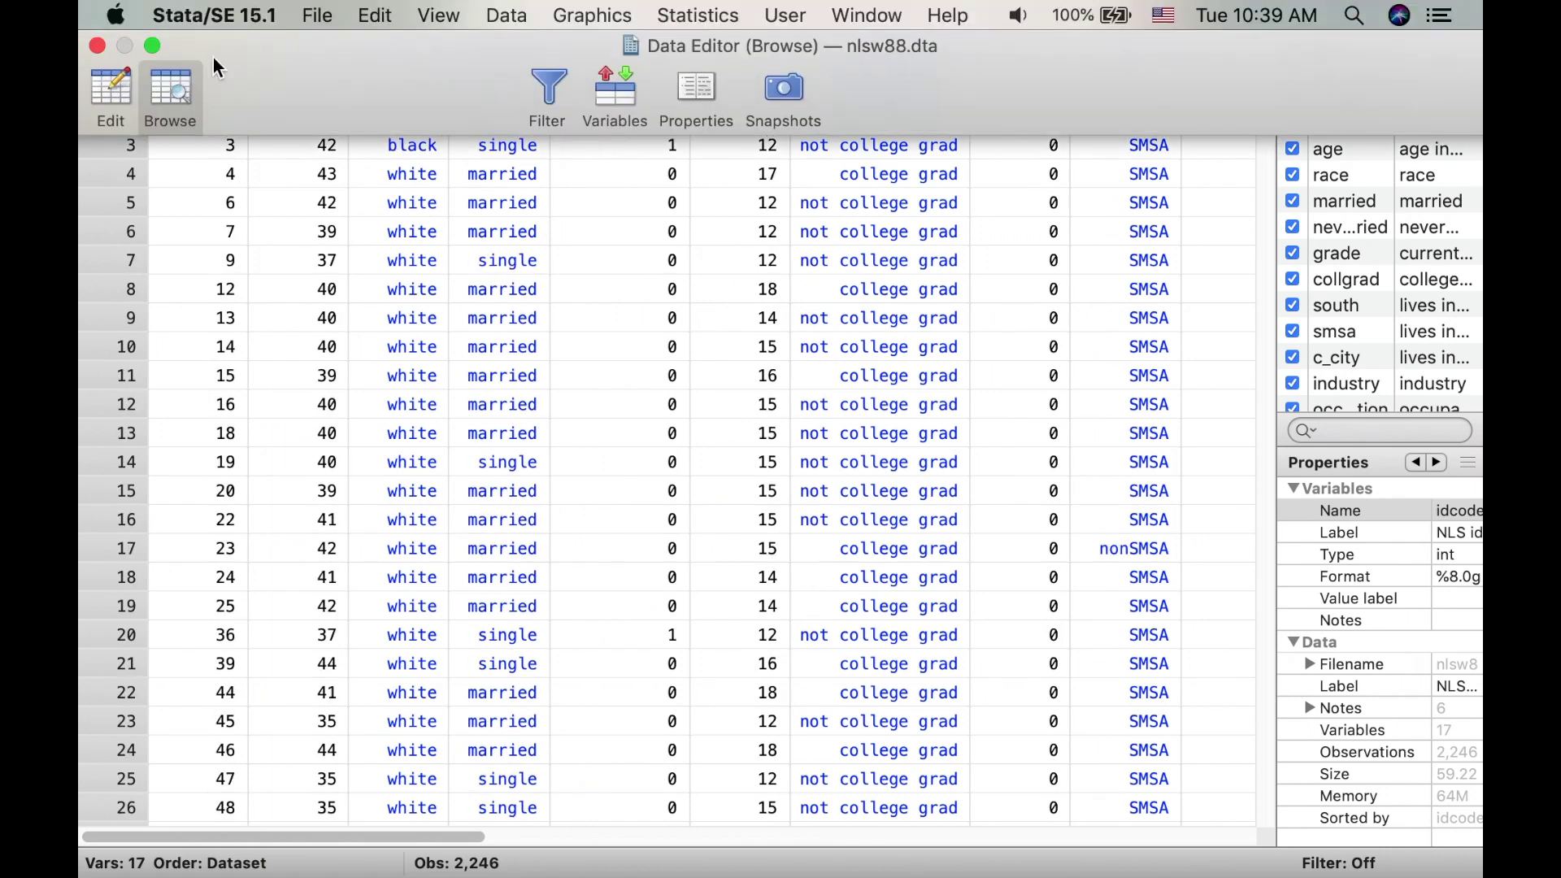
left_click(97, 46)
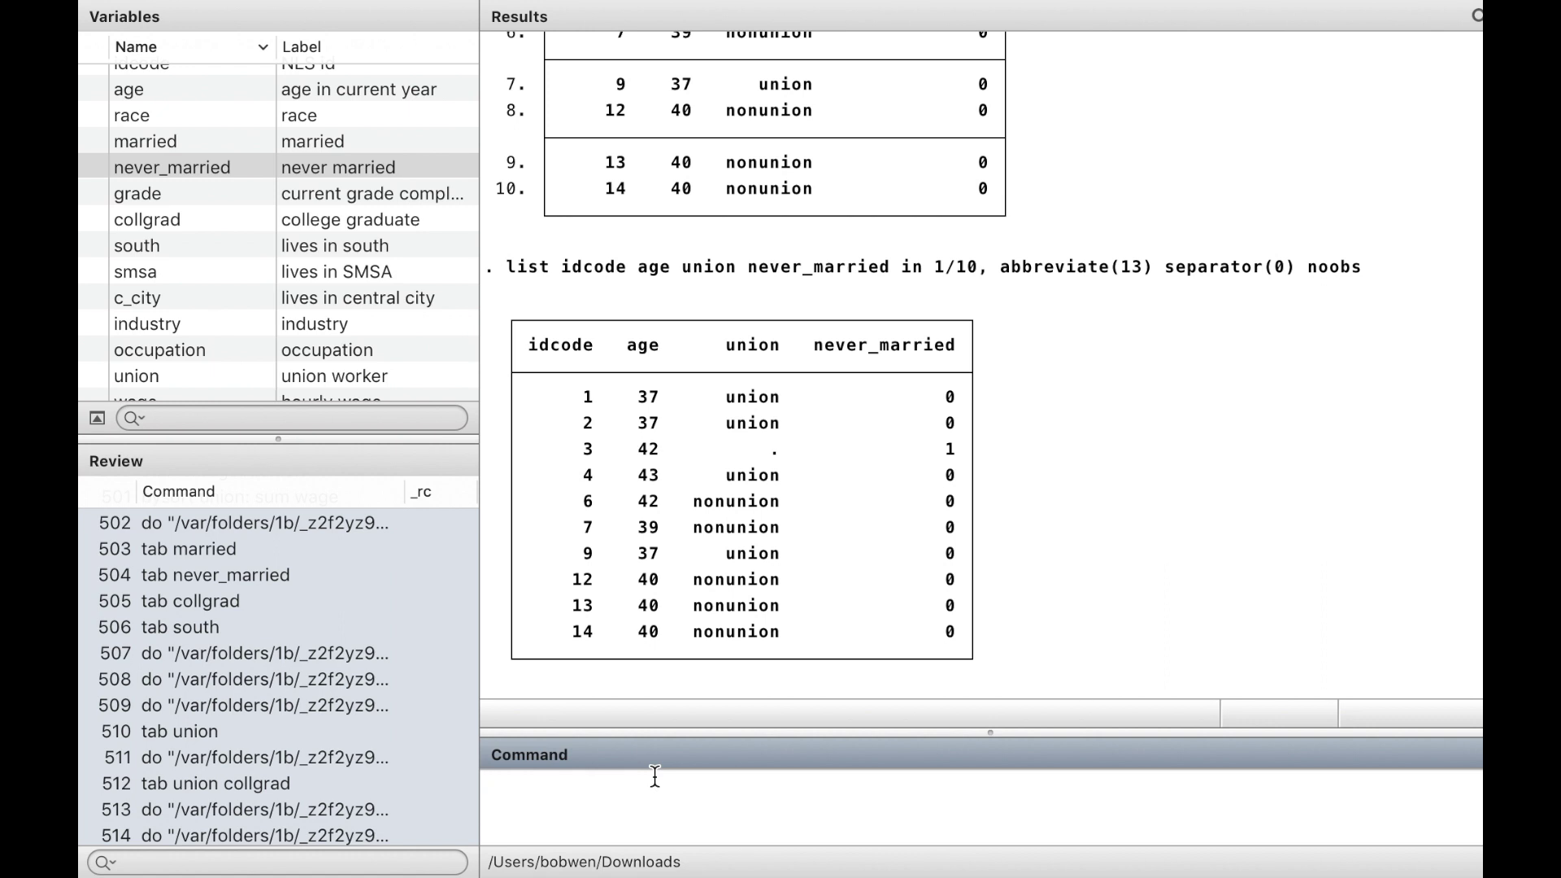
- Show codebook reports for wage and then for union
type("code")
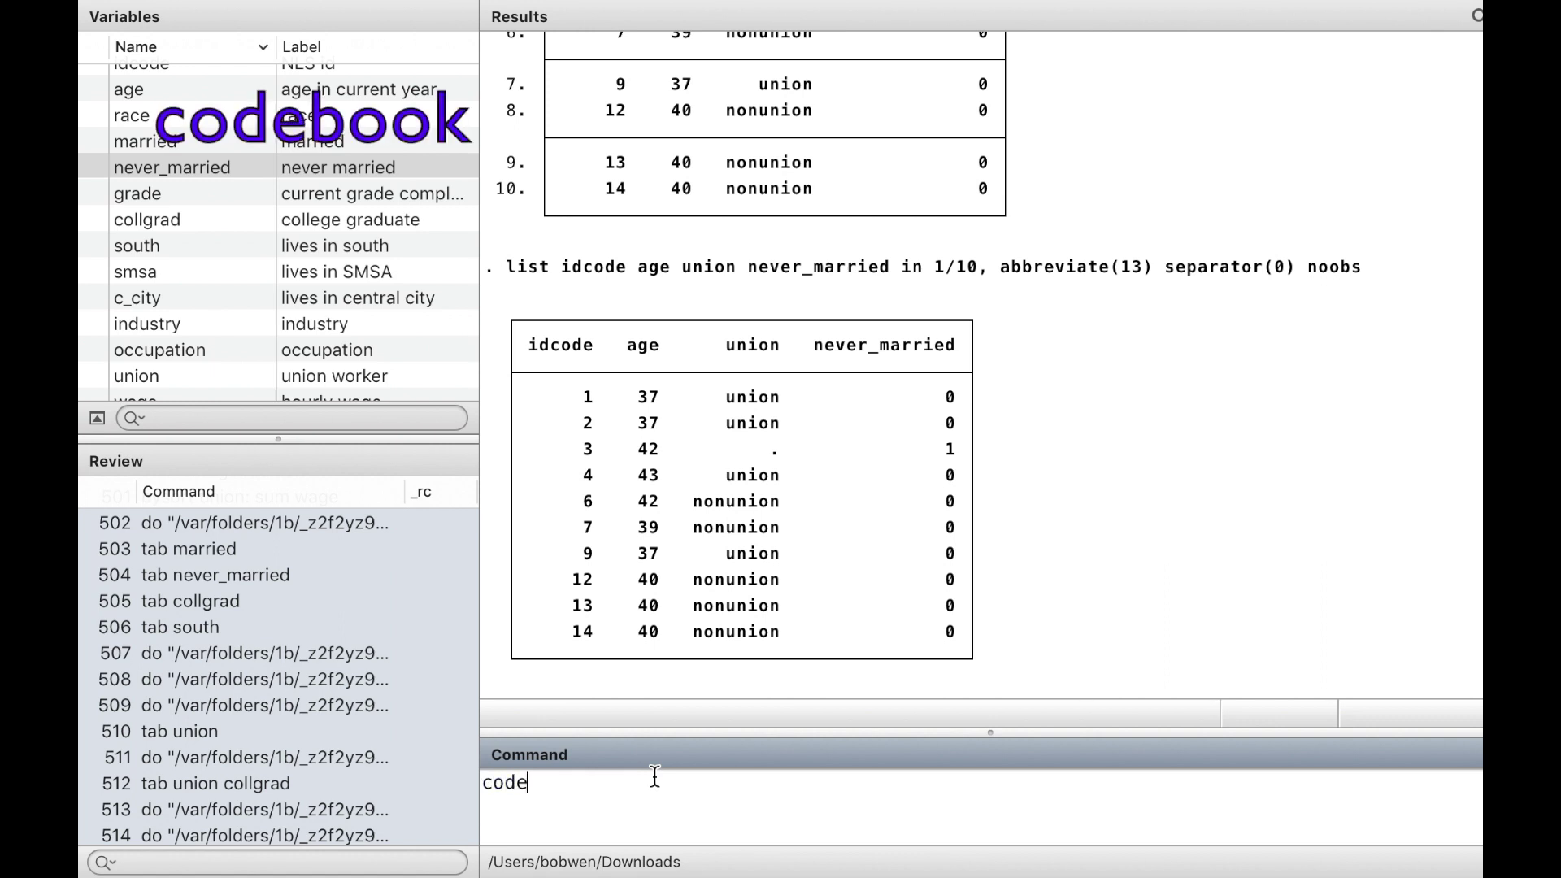
type("book wage")
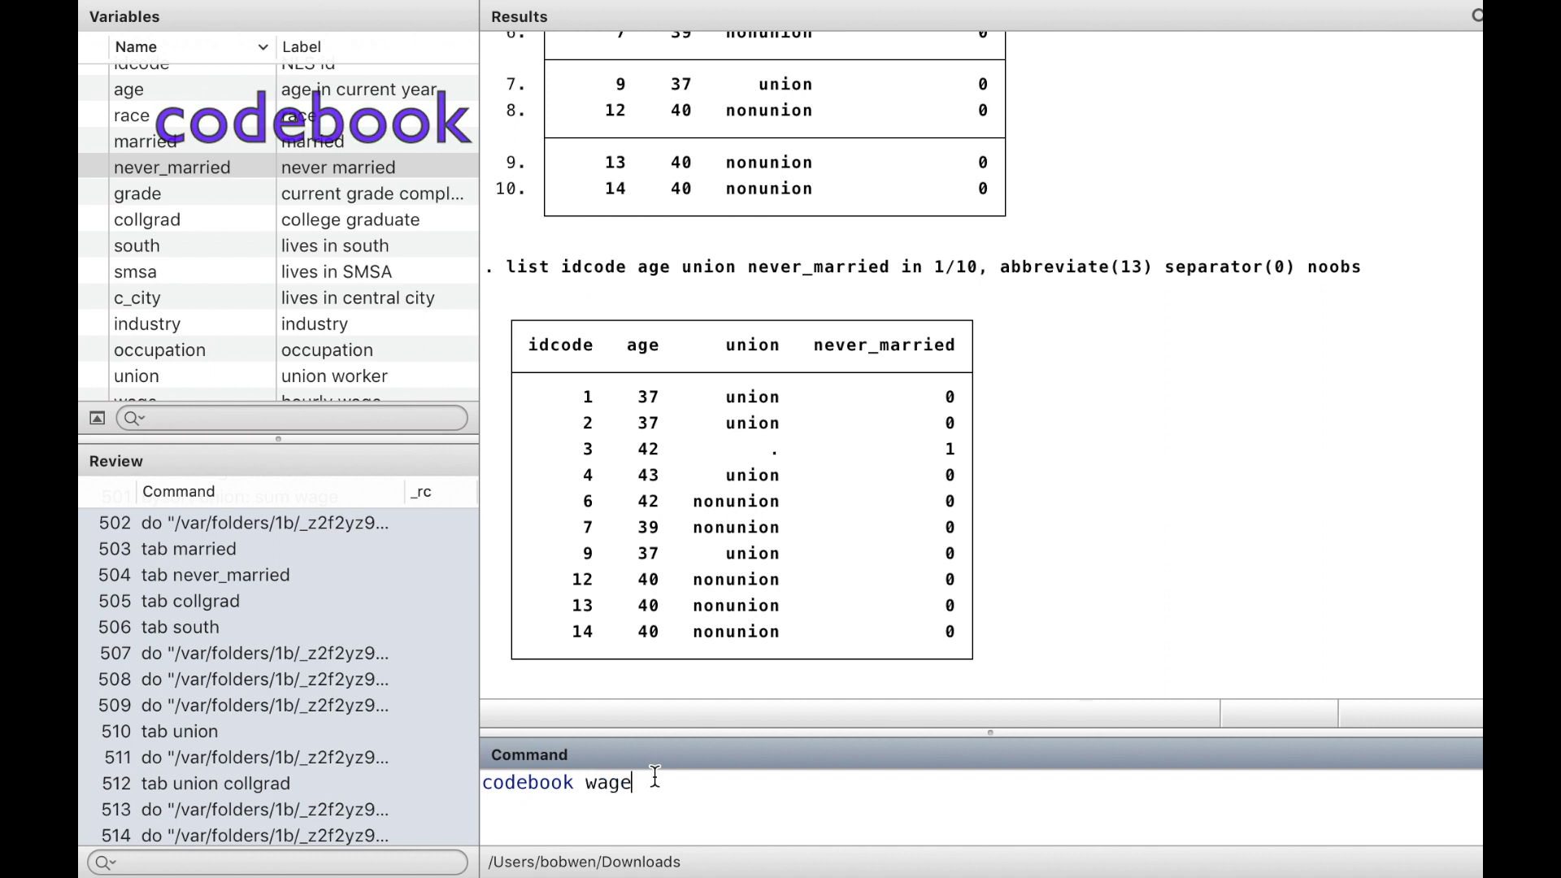
key("Return")
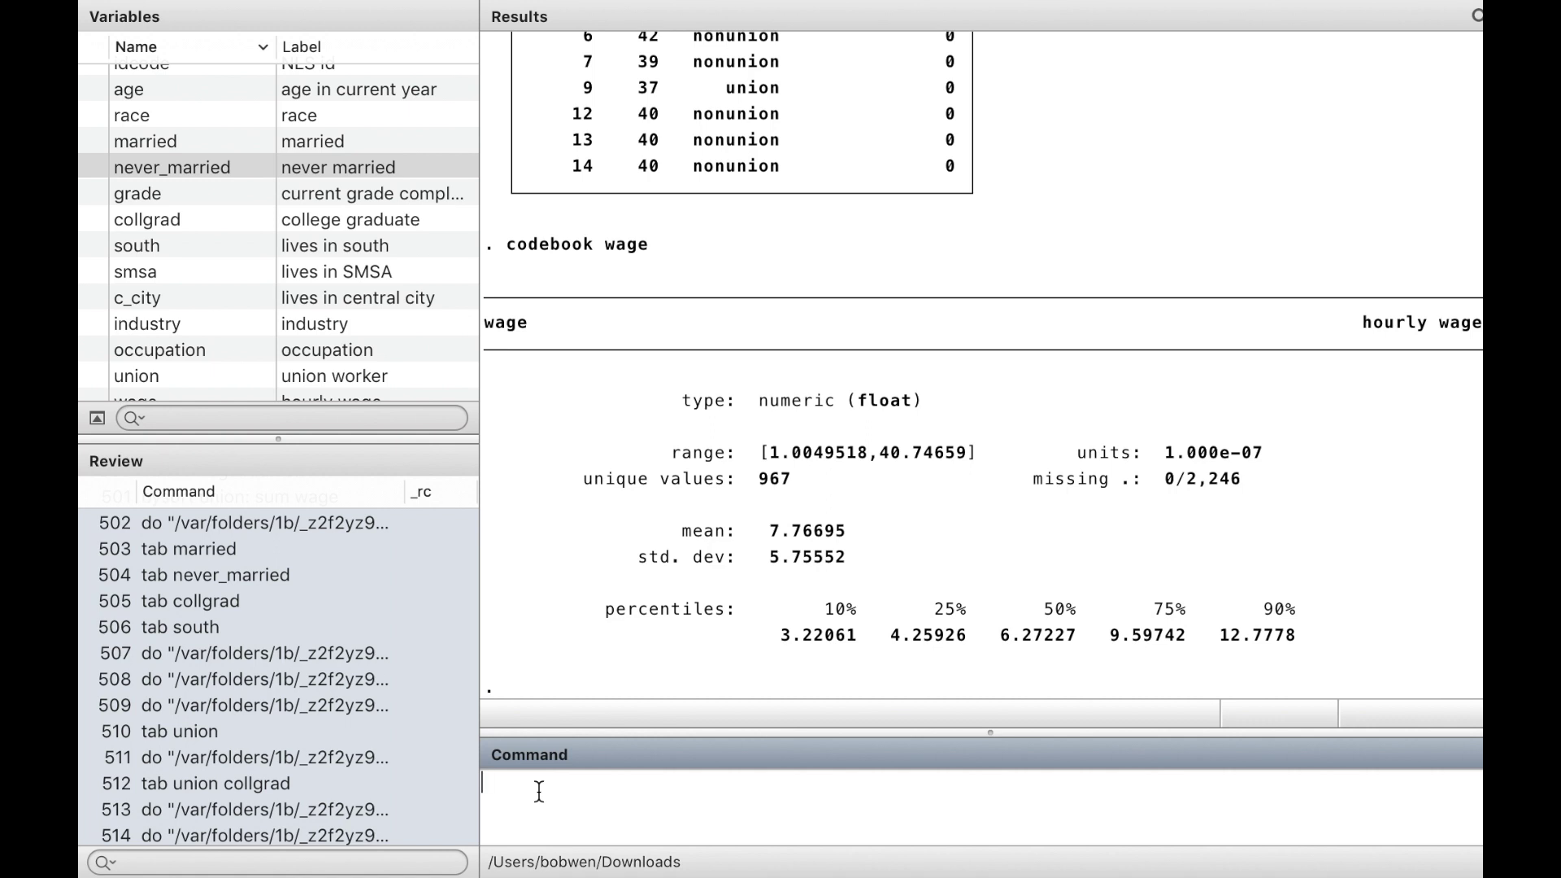
type("codebook union")
key("Return")
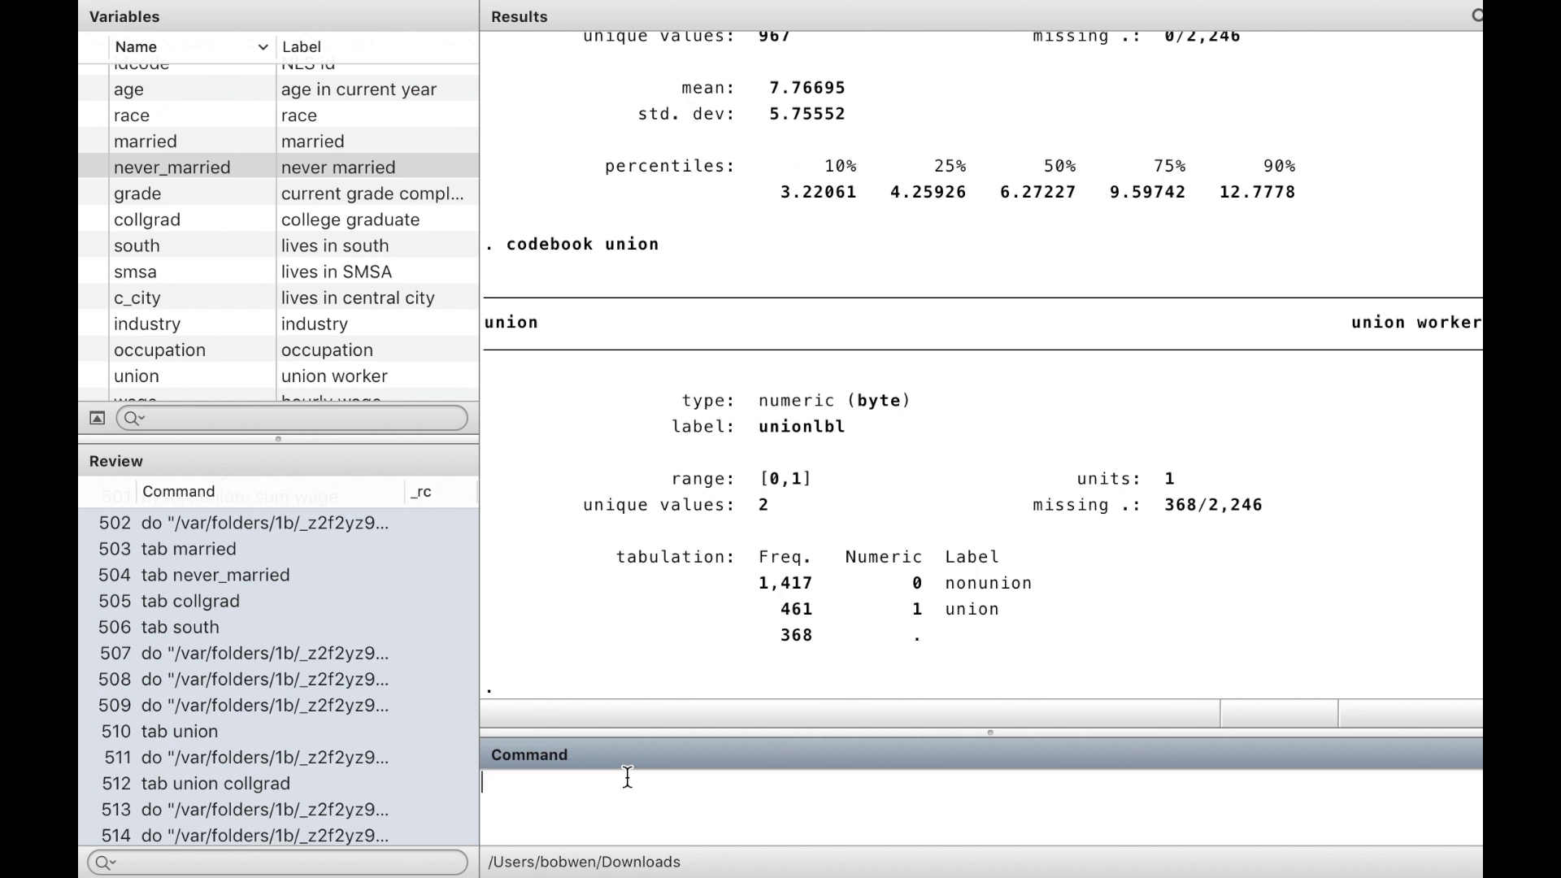
- Run codebook, compact to tabulate every variable's observations, unique values, mean, min, max and label
type("codebook, compact")
key("Return")
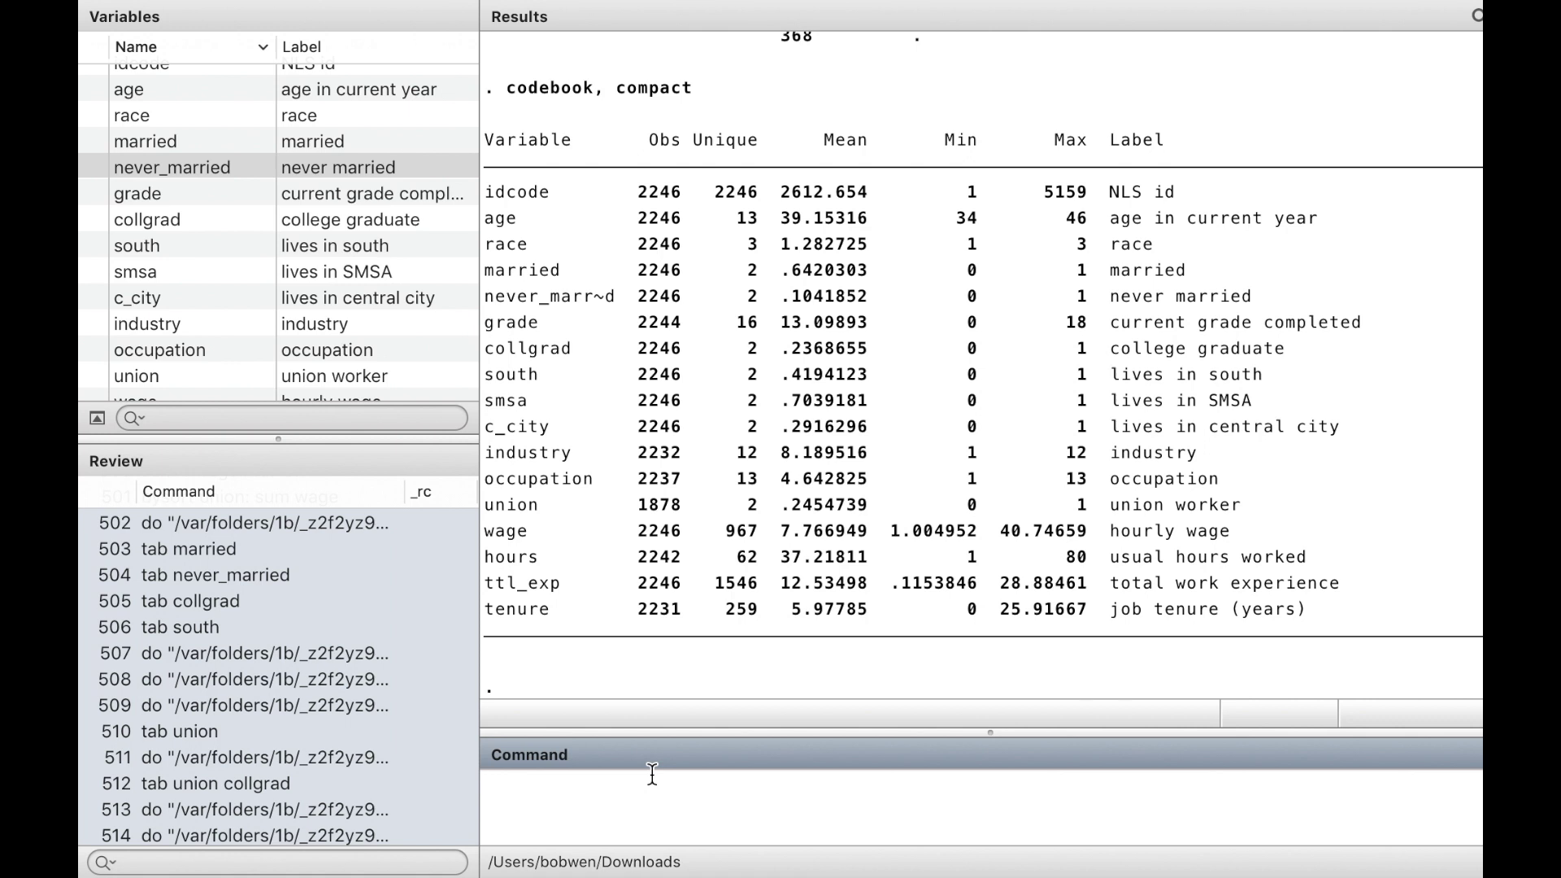
type("summarize")
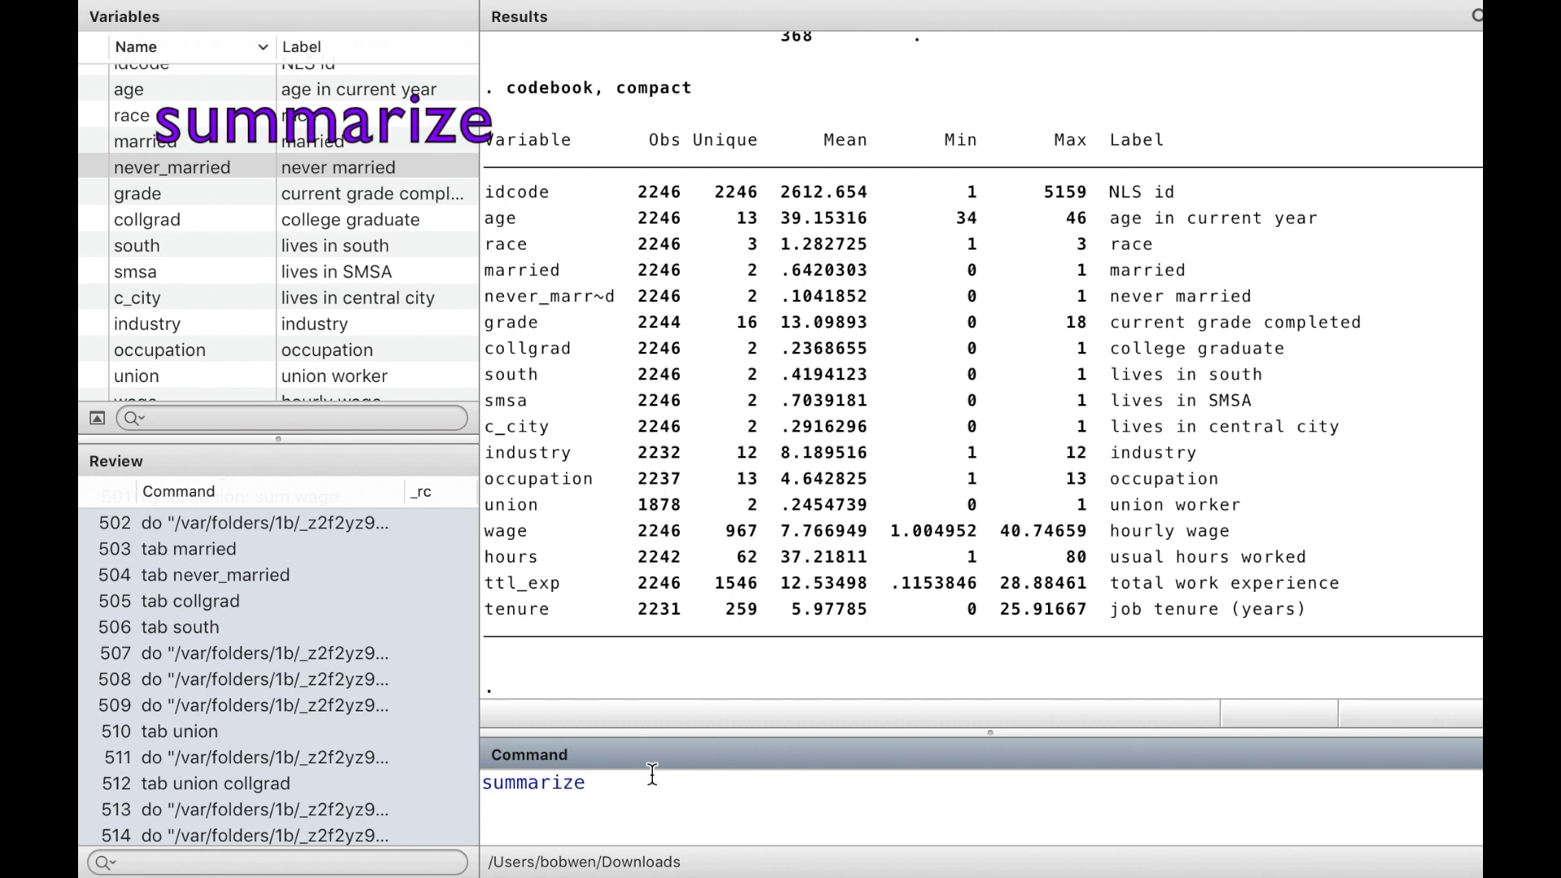
- Run summarize for all variables, then recall it and add wage
key("Return")
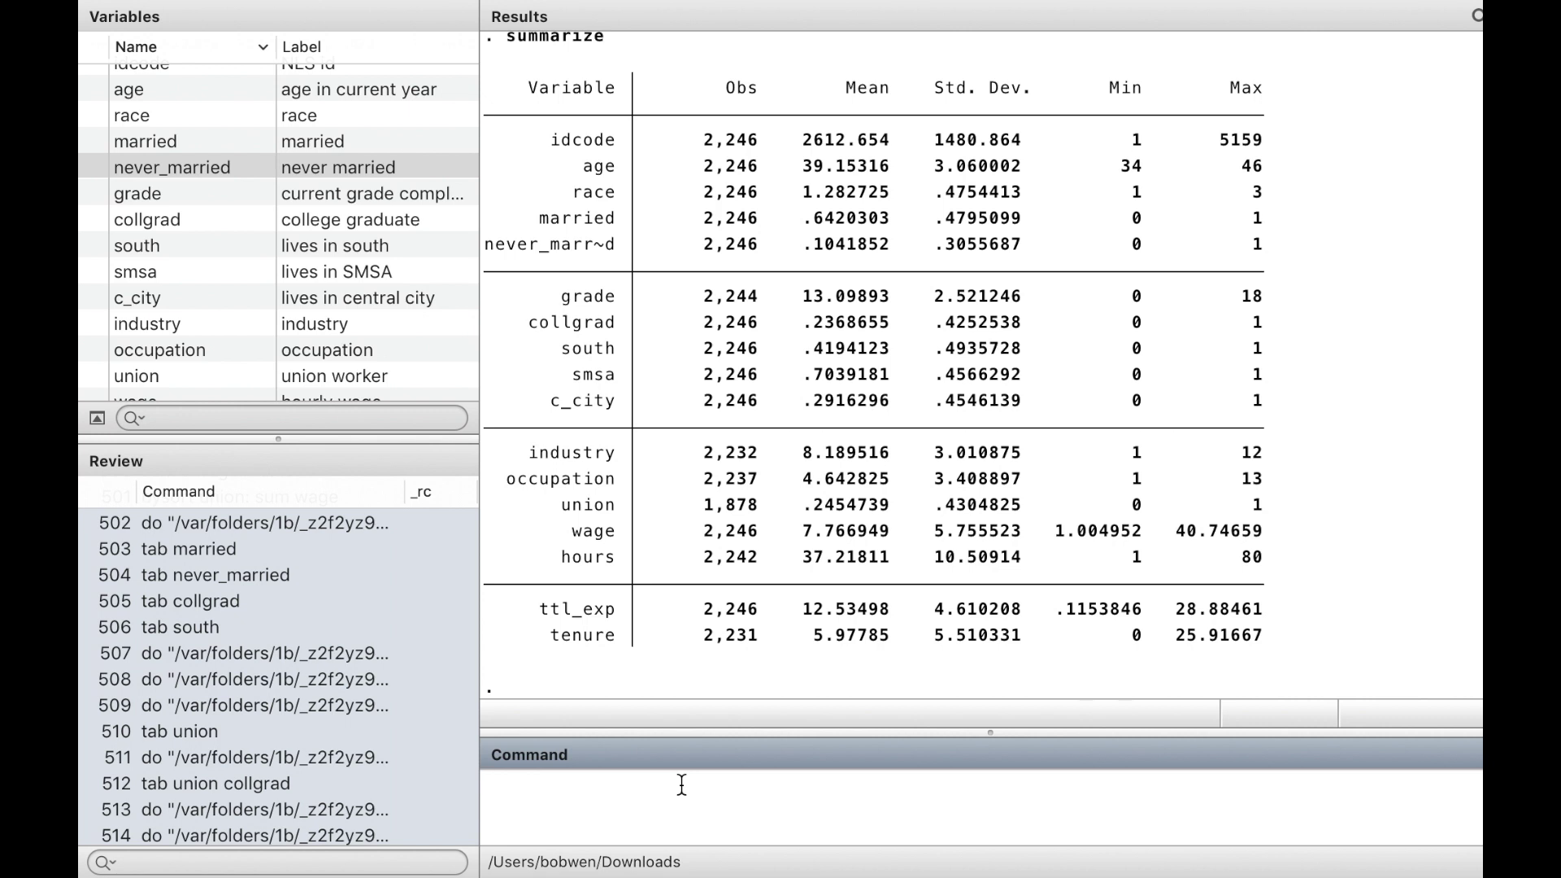
key("Page_Up")
type("wage")
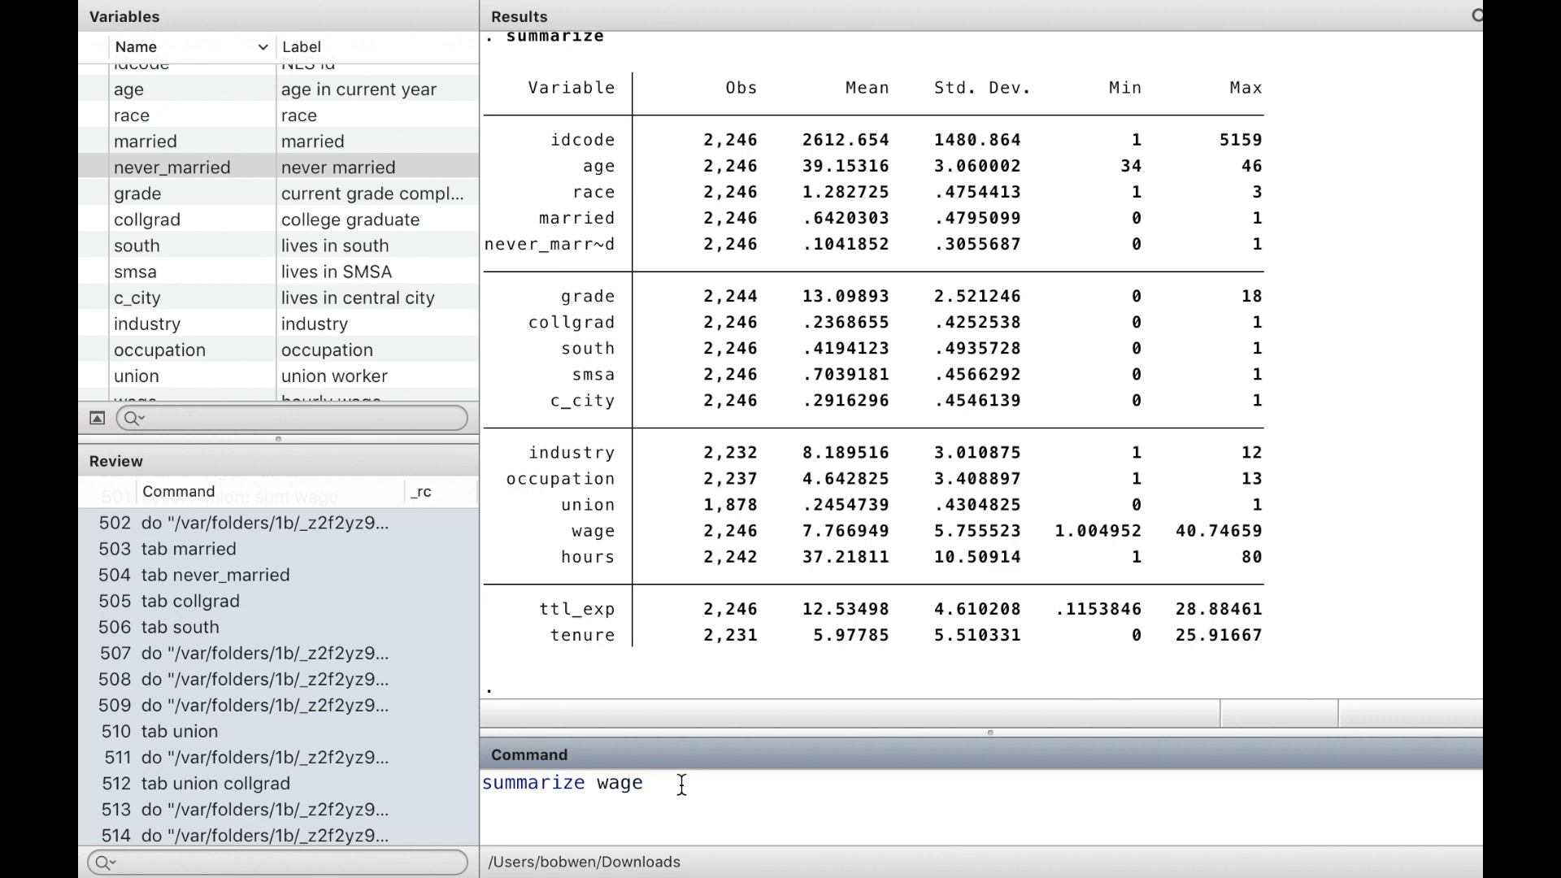
- Summarize wage, then rerun it with the detail option for percentiles, skewness and kurtosis
key("Return")
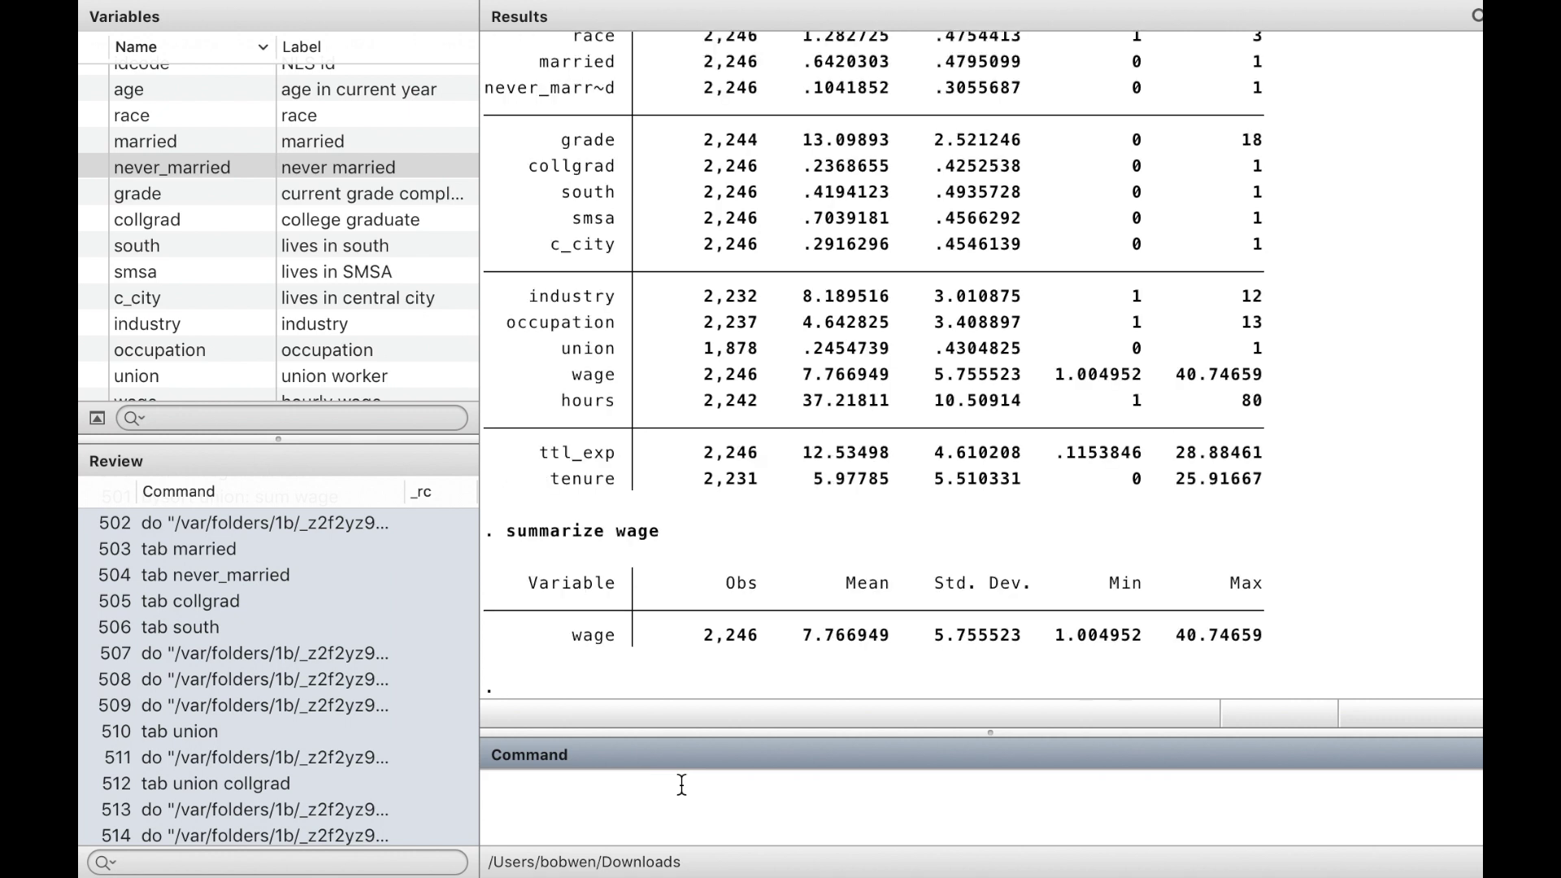
key("Page_Up")
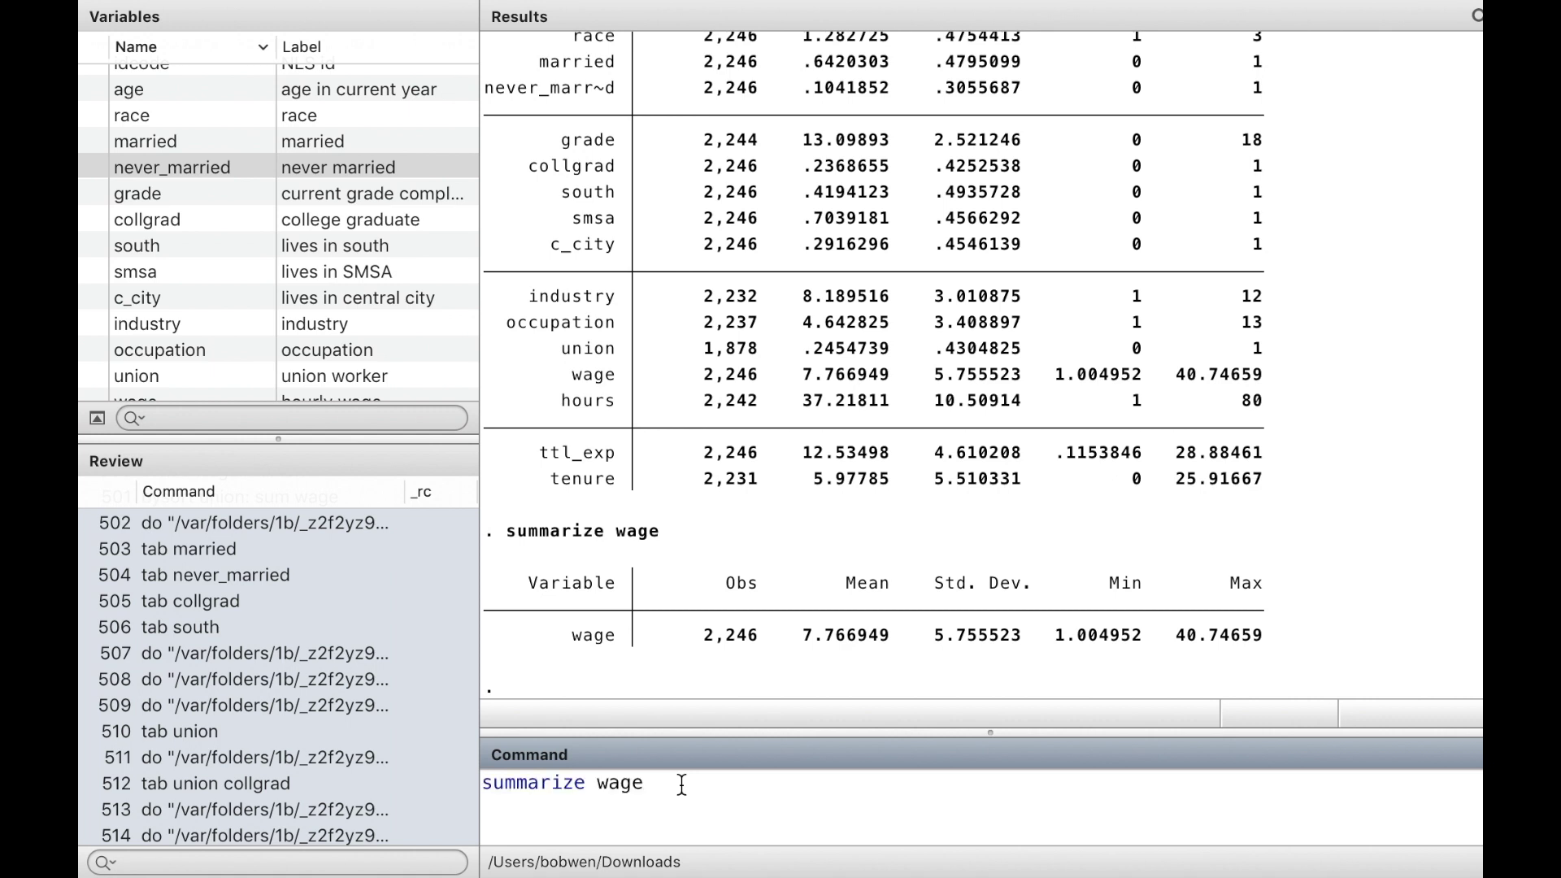
type(",desi")
key("BackSpace")
key("BackSpace")
type("tail")
key("Return")
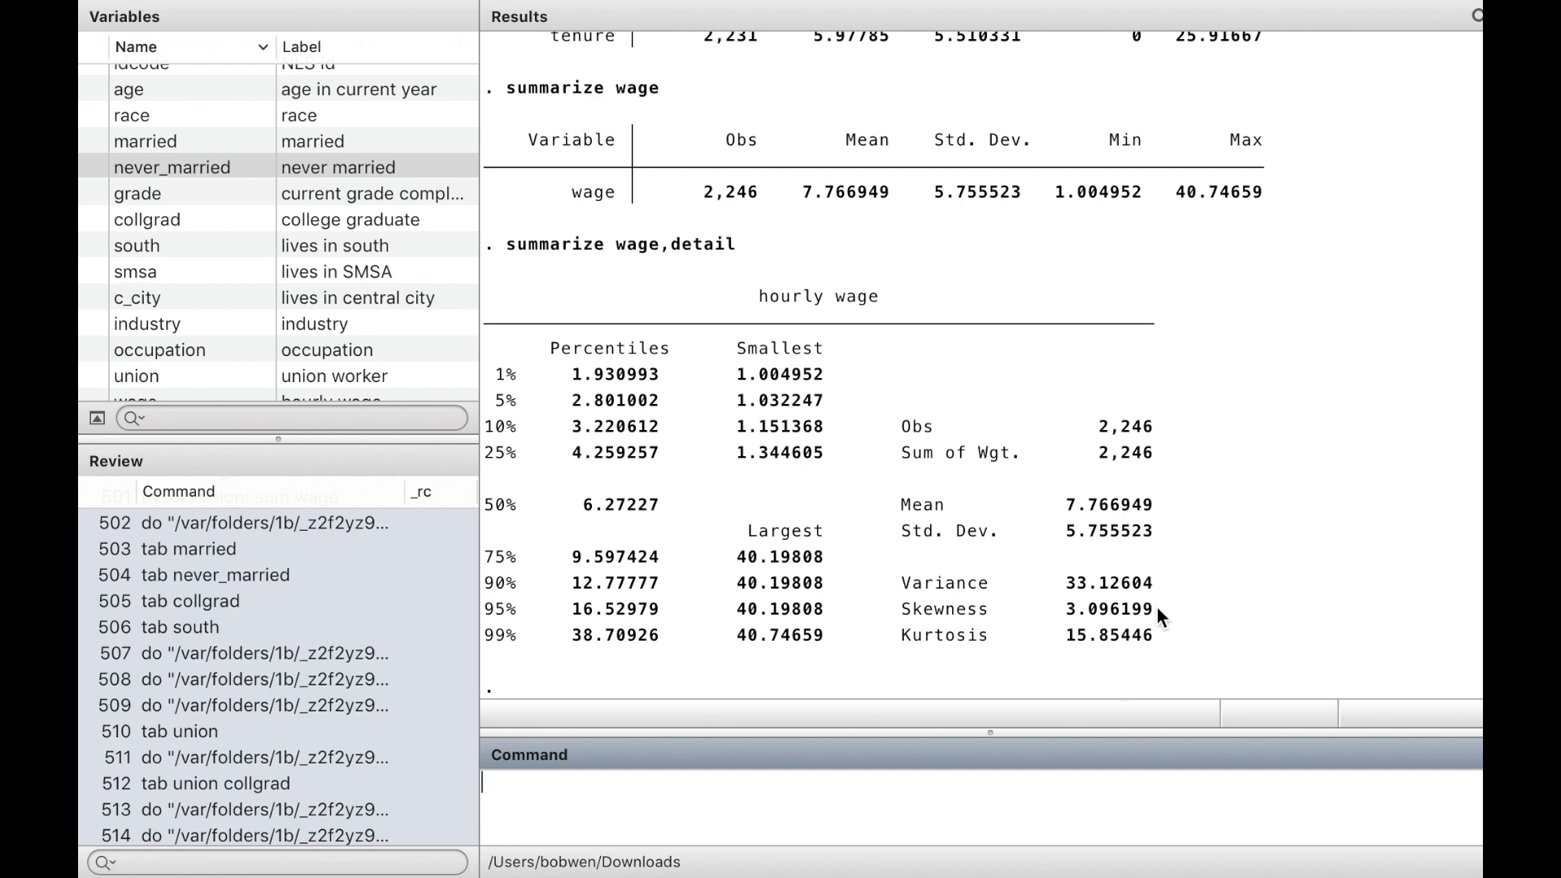
type("bysort union")
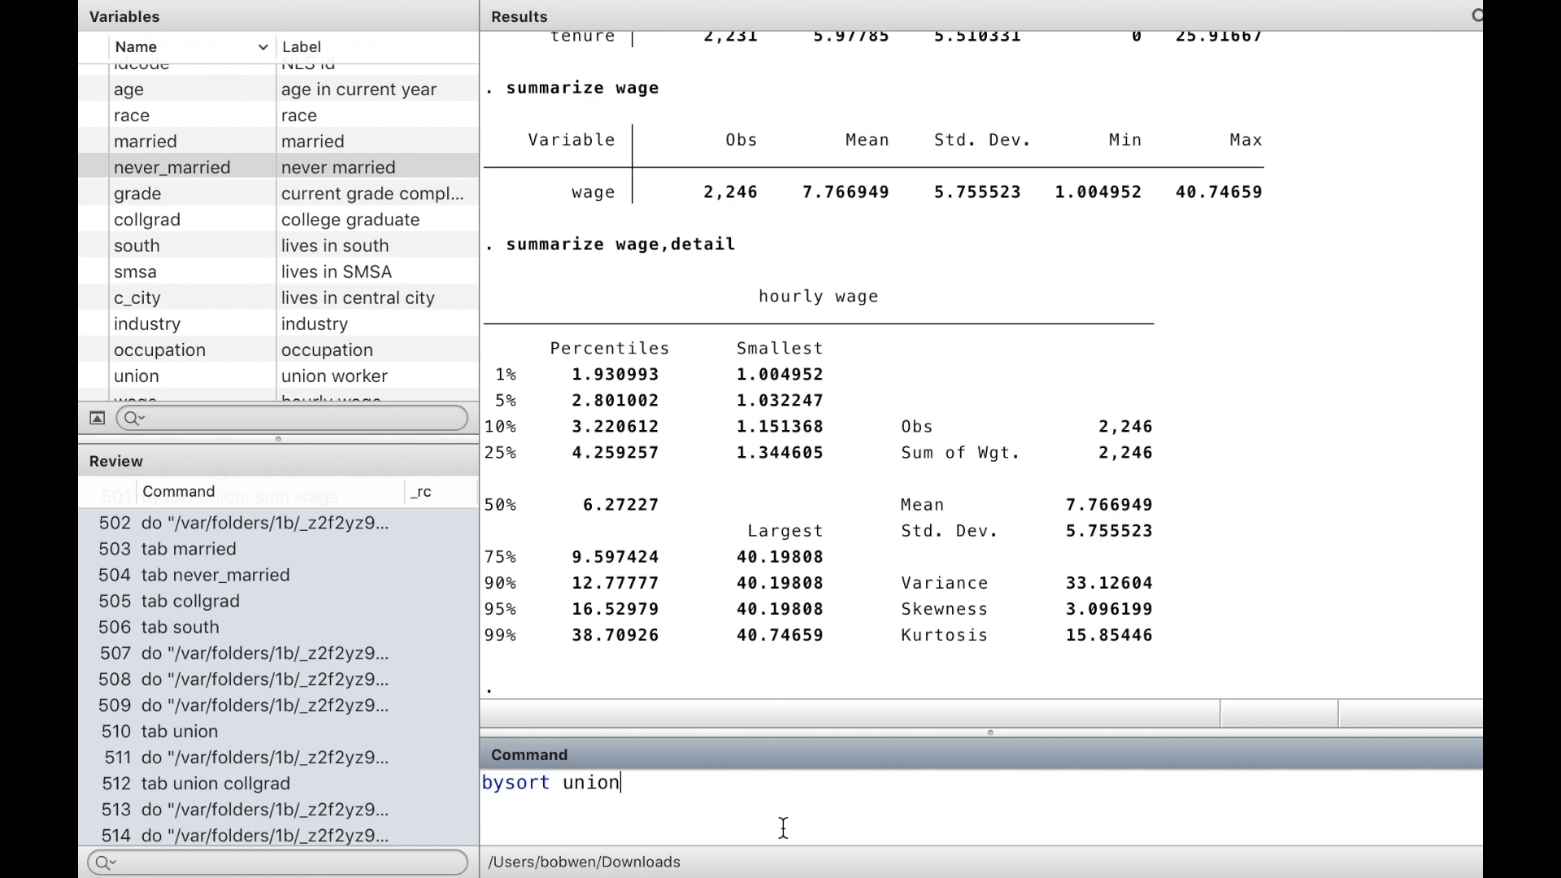
type(": summarize wag")
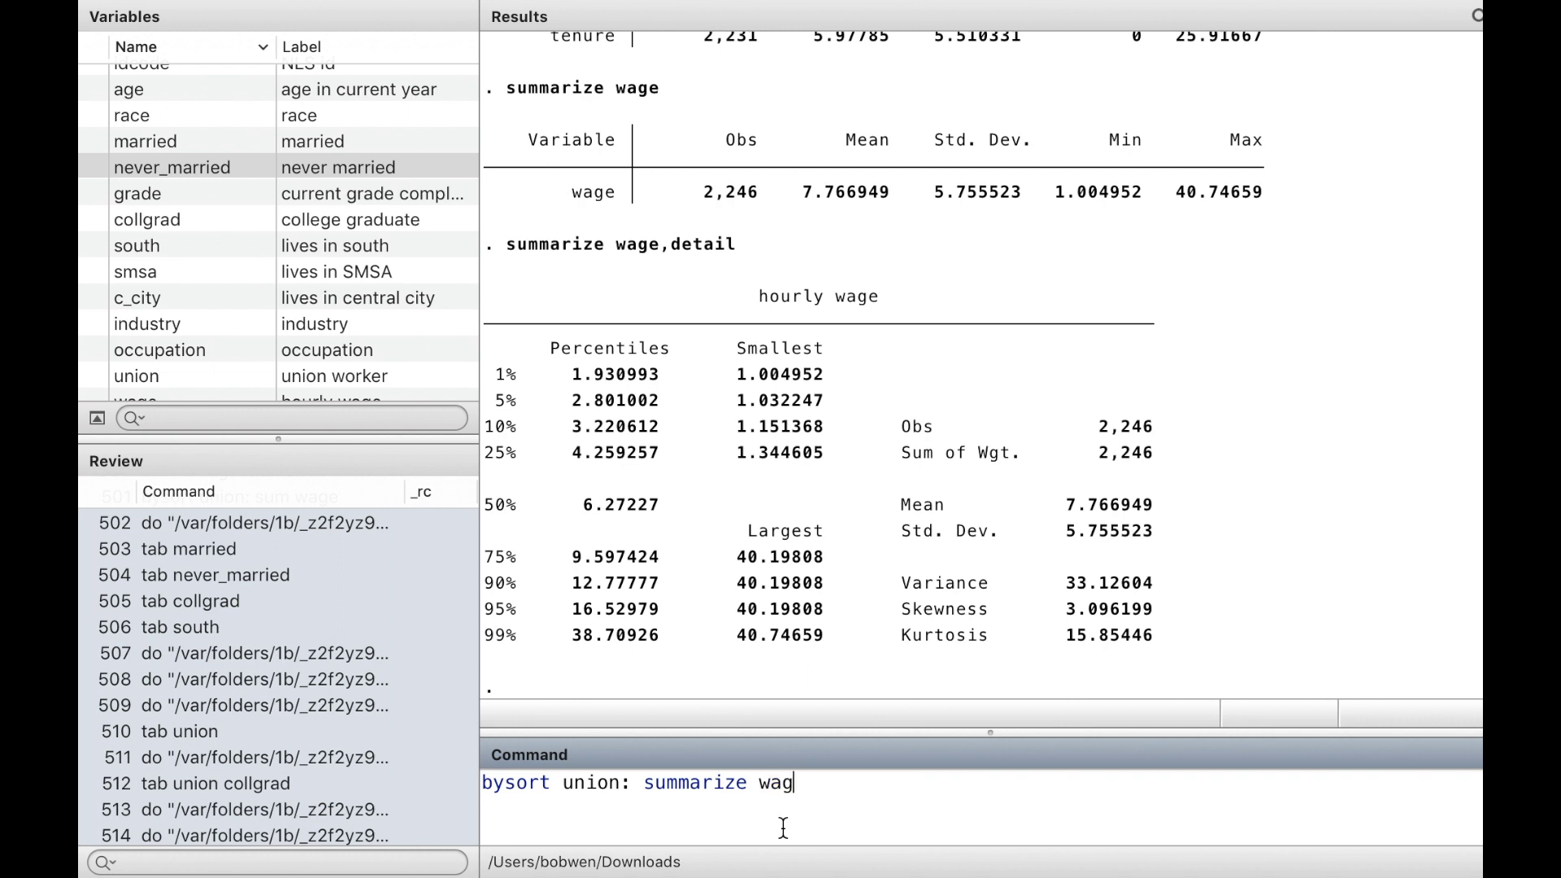
type("e hours")
- Run bysort union: summarize wage hours and review the nonunion, union and missing group summaries
key("Return")
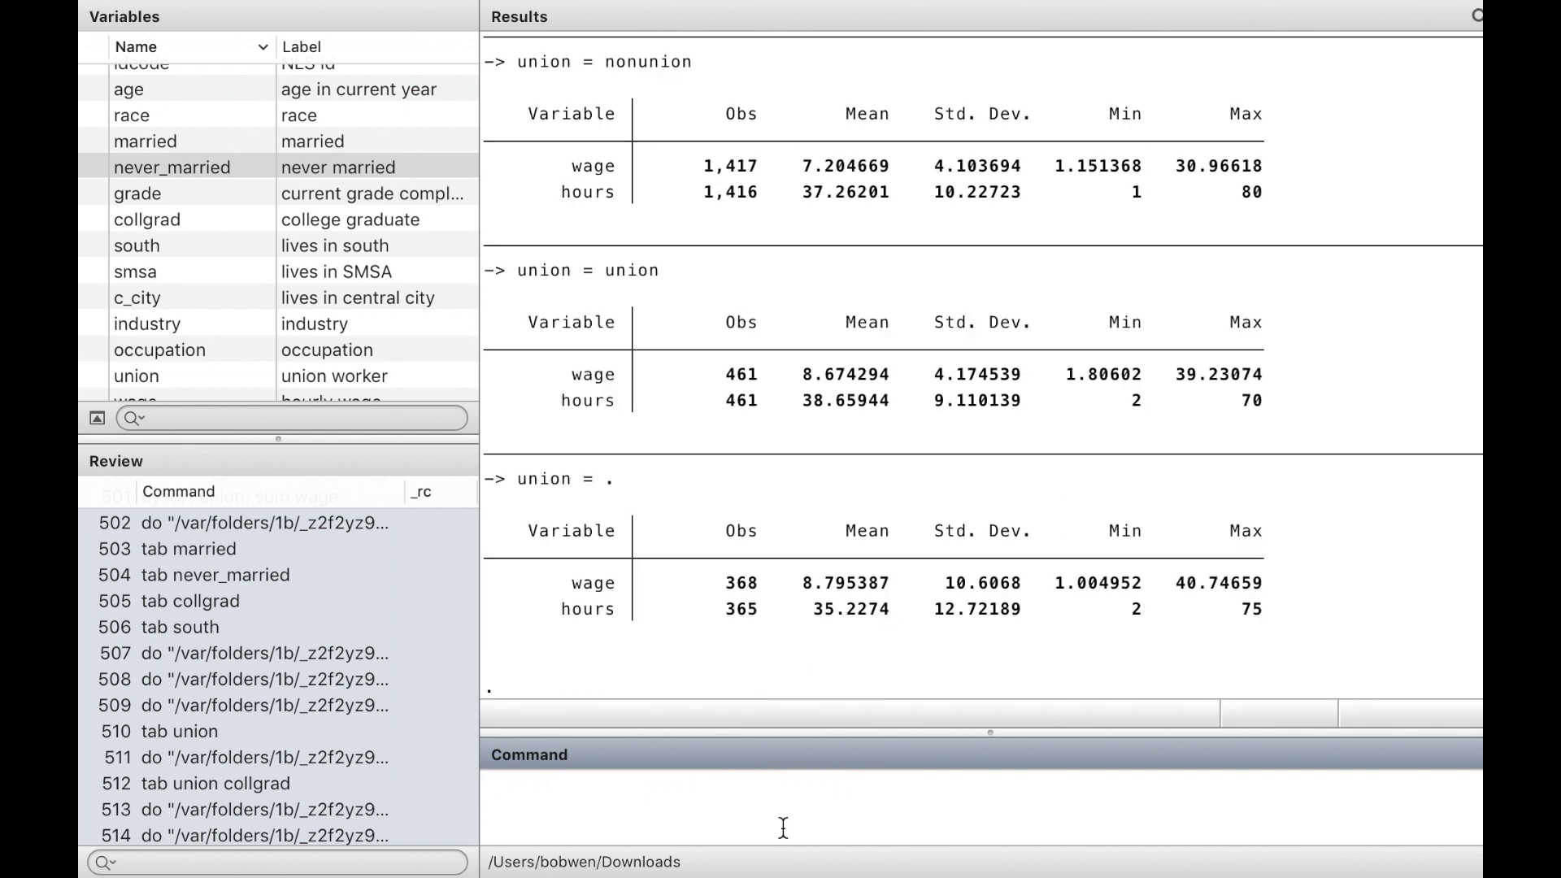
scroll(845, 402, "up", 3)
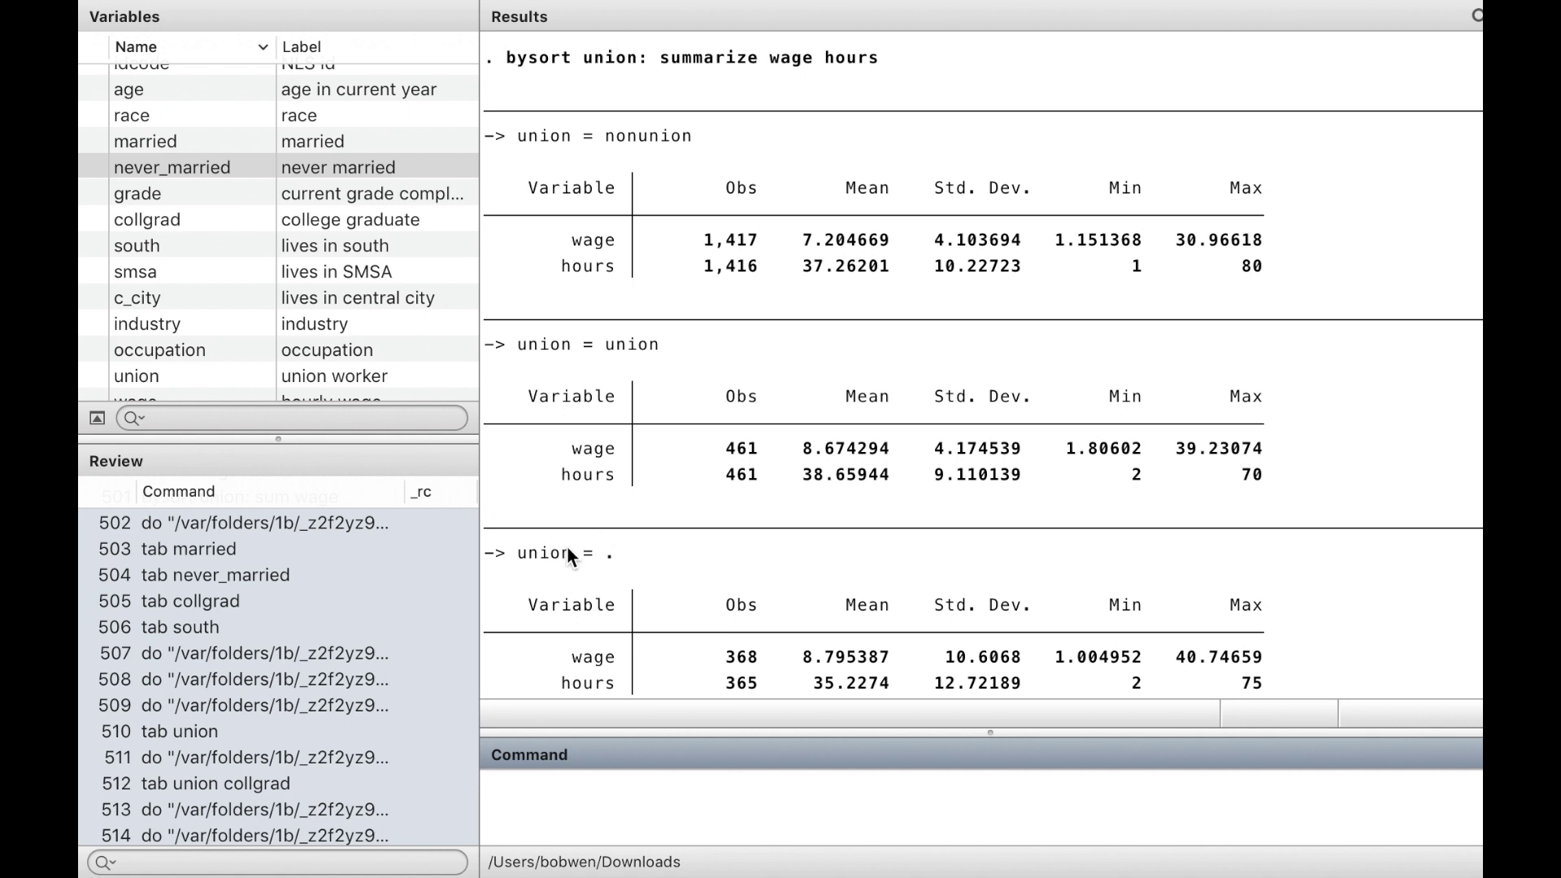
scroll(623, 549, "down", 3)
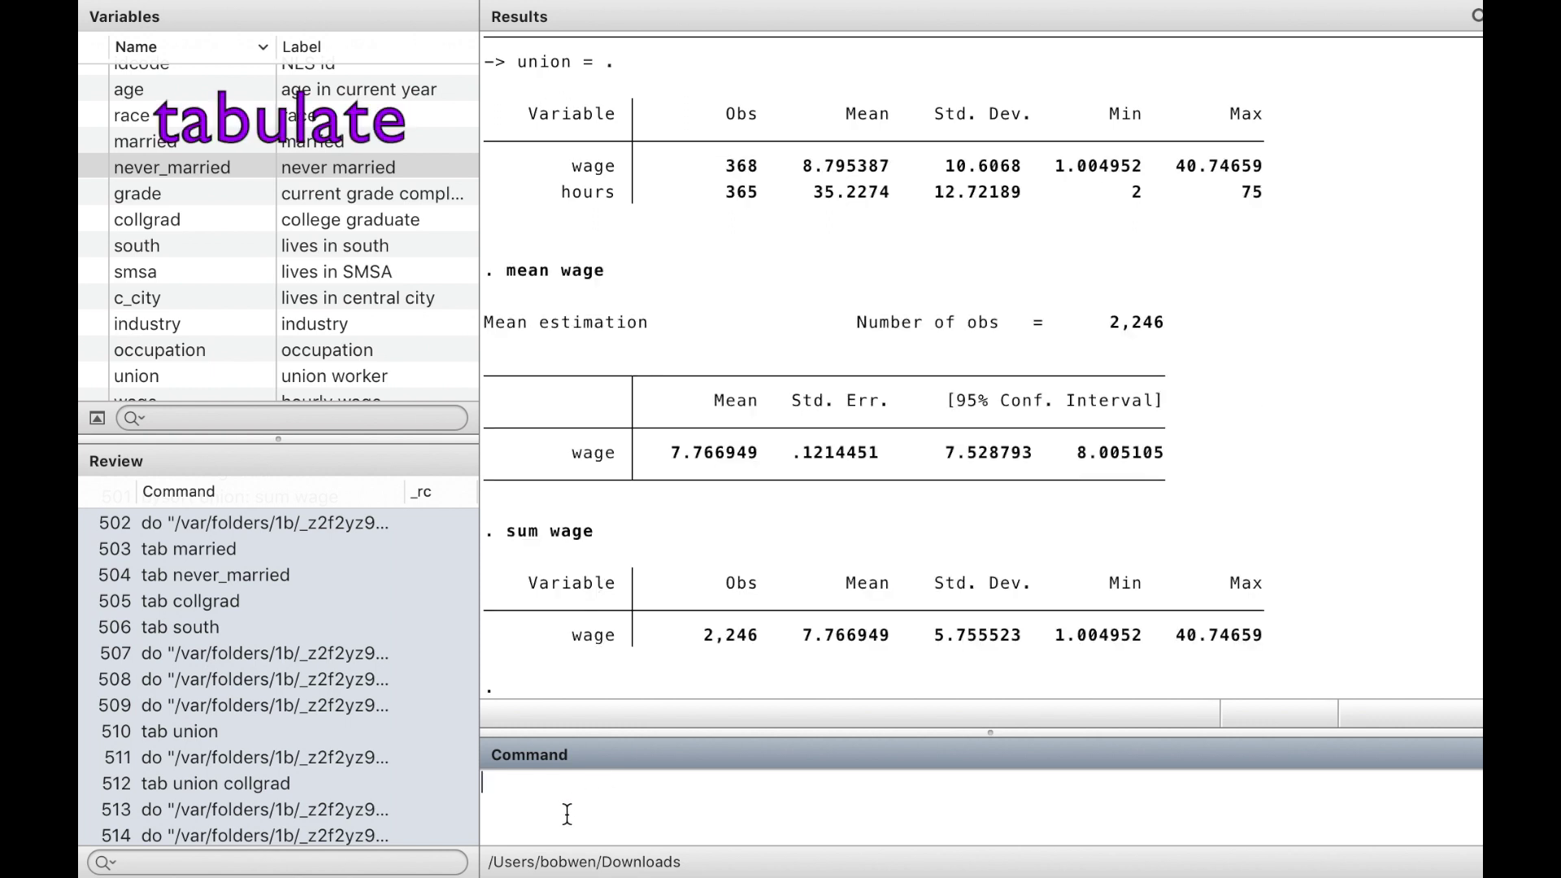
- Run tabulate union to get the union frequency table (1,417 nonunion, 461 union)
type("tabulate union")
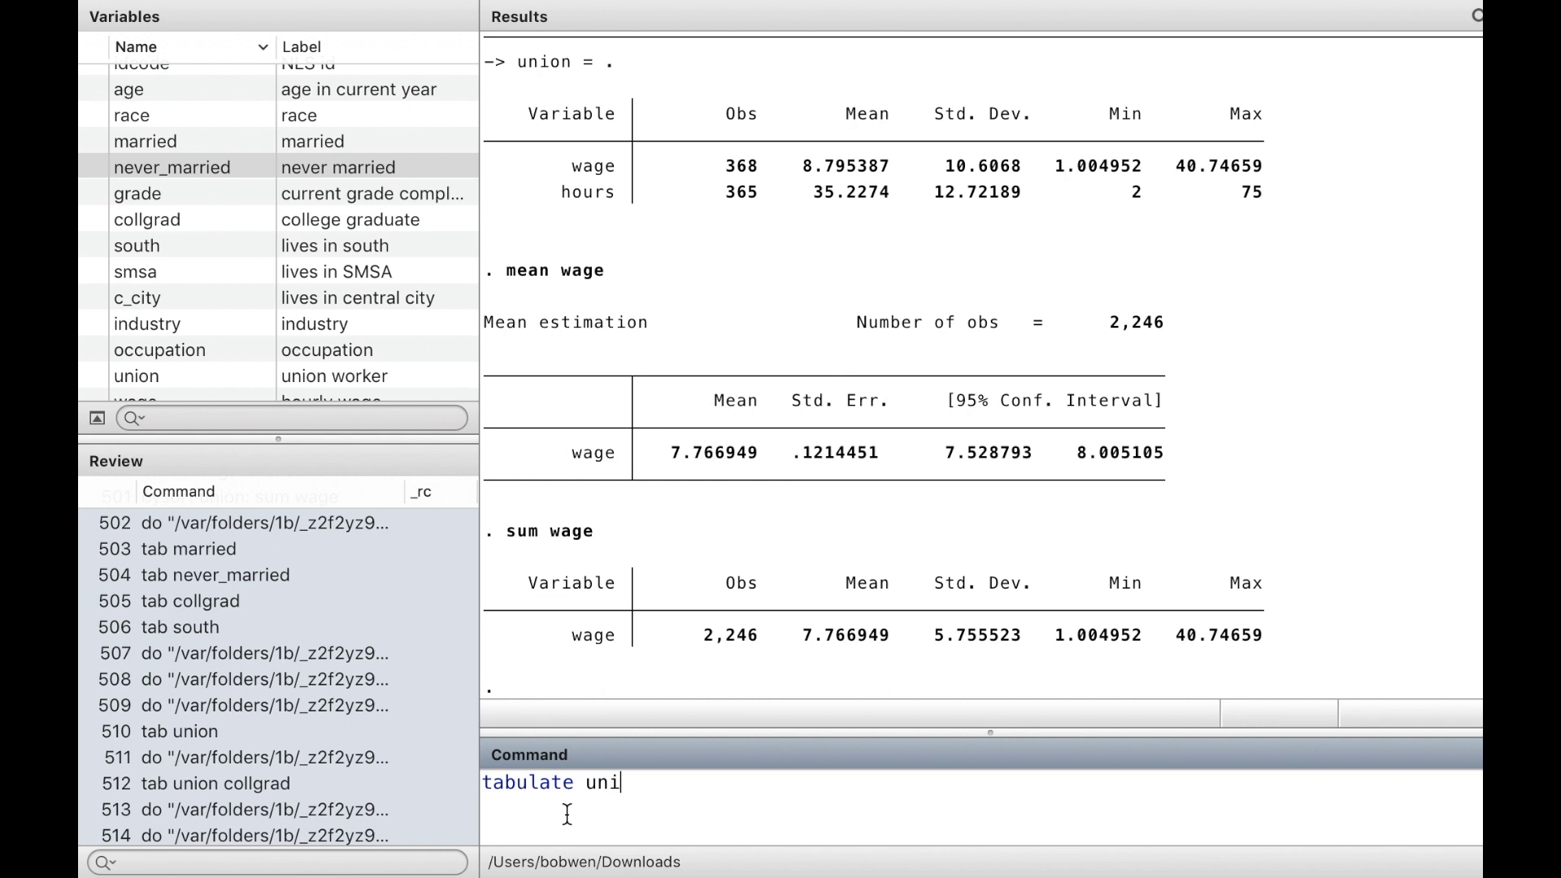
key("Return")
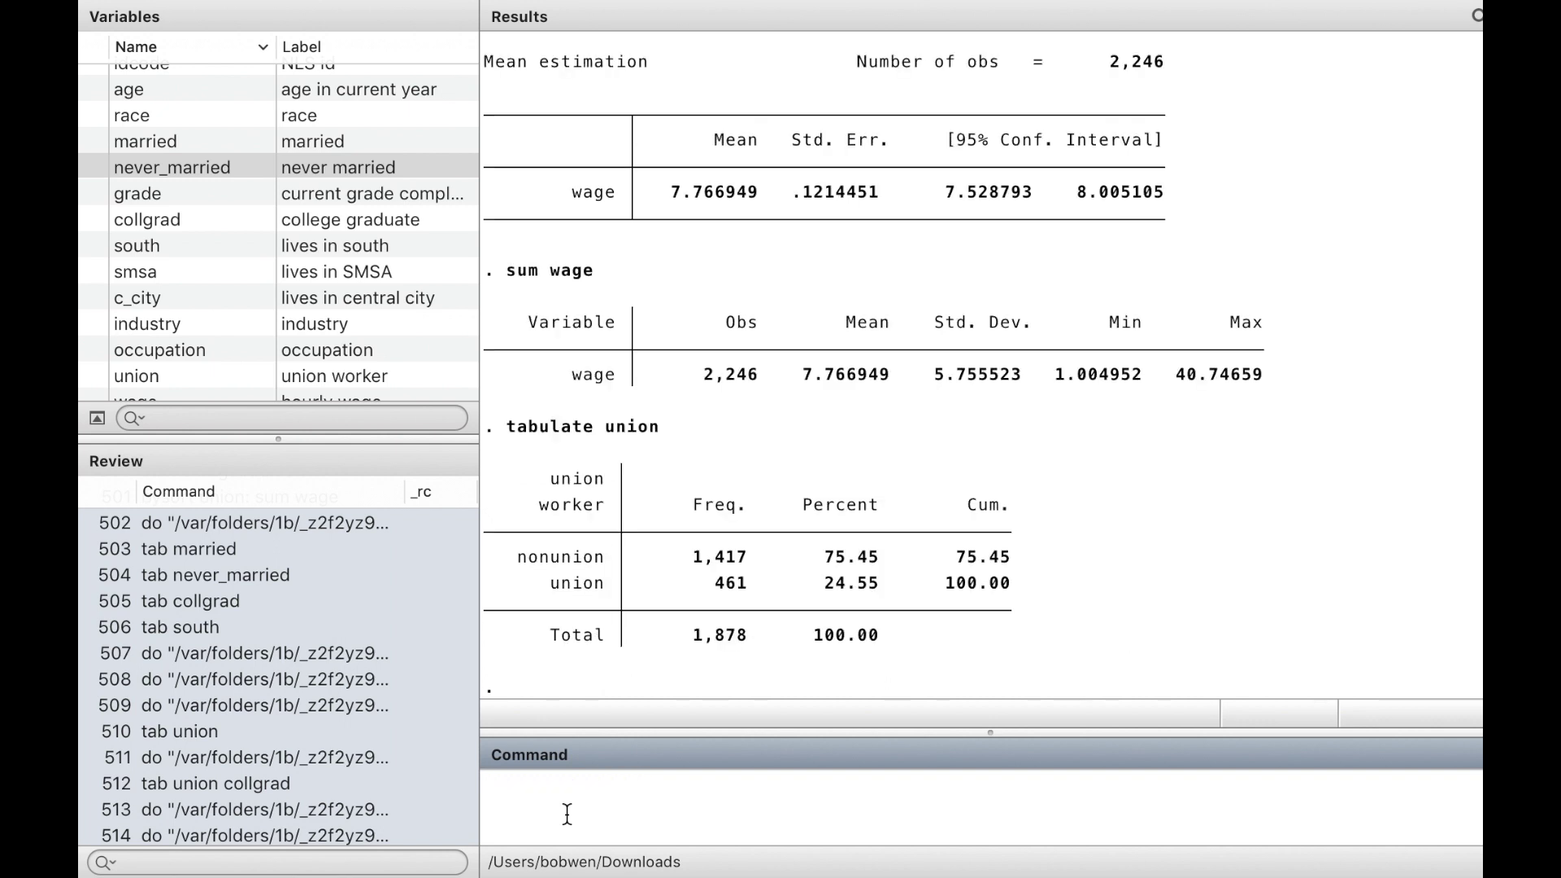
- Run tabulate union, summarize(wage) to show mean hourly wage by union status
key("Up")
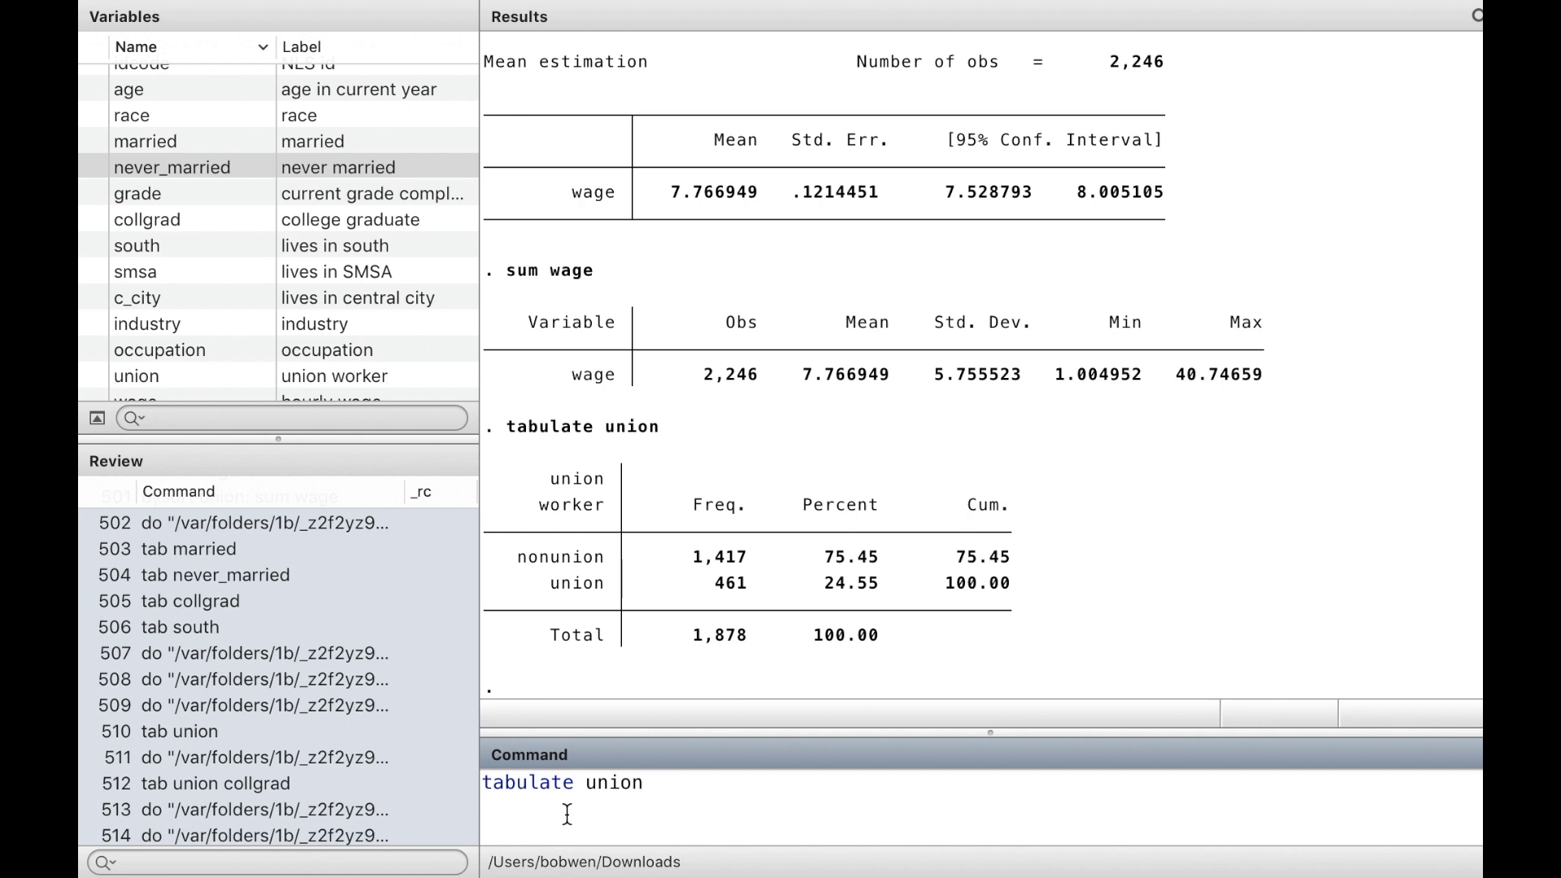
type(", summarize(wage")
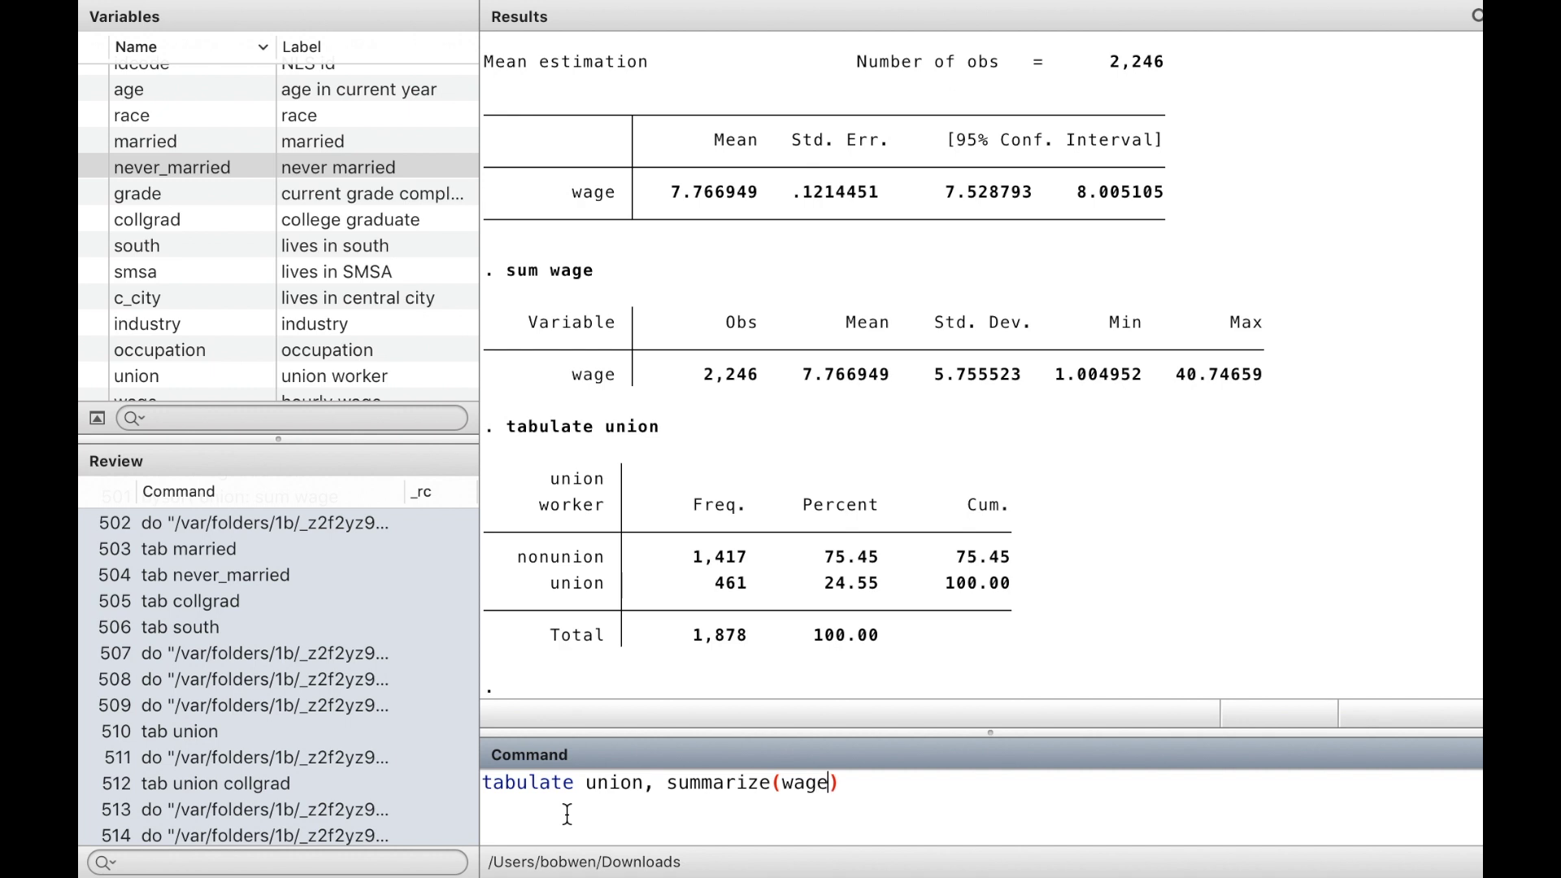
key("Return")
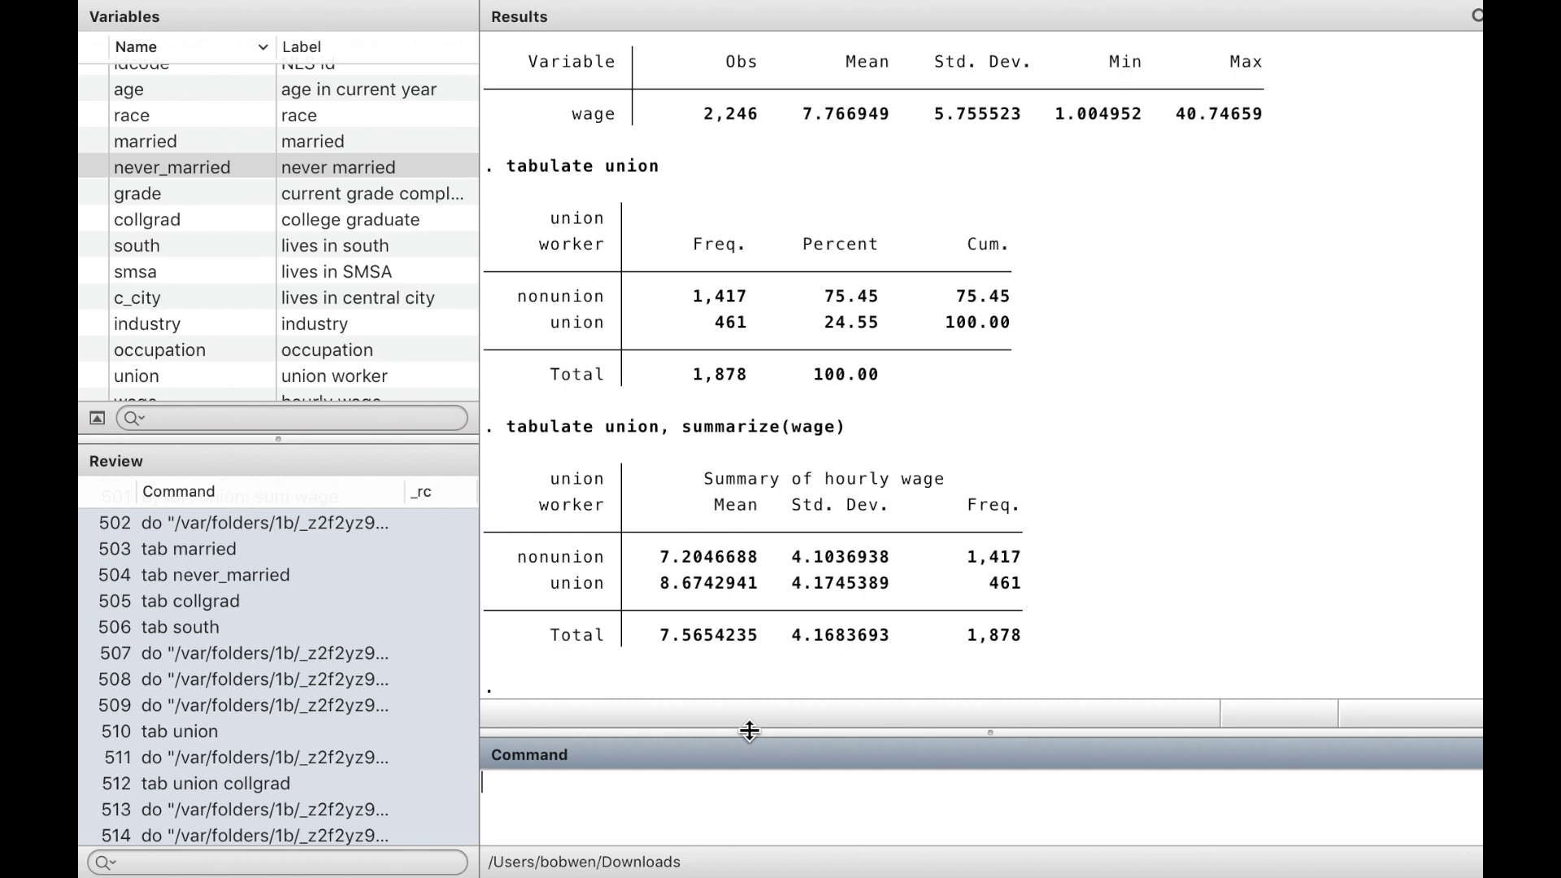
- Run tabulate union south to cross-tabulate union membership by living in the south
type("tabulate unio")
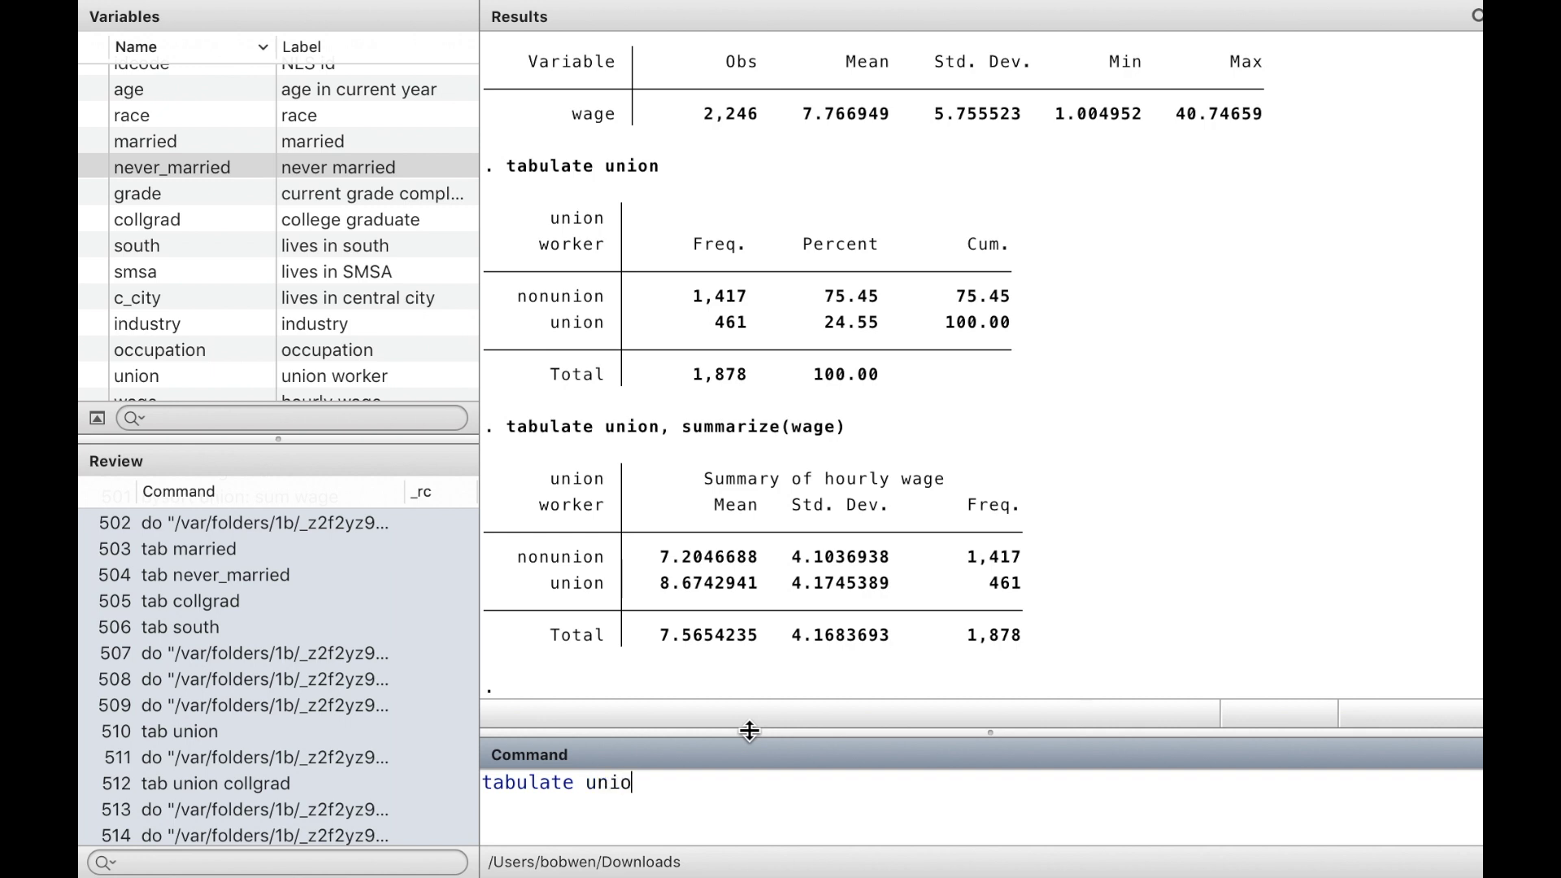
type("n south")
key("Return")
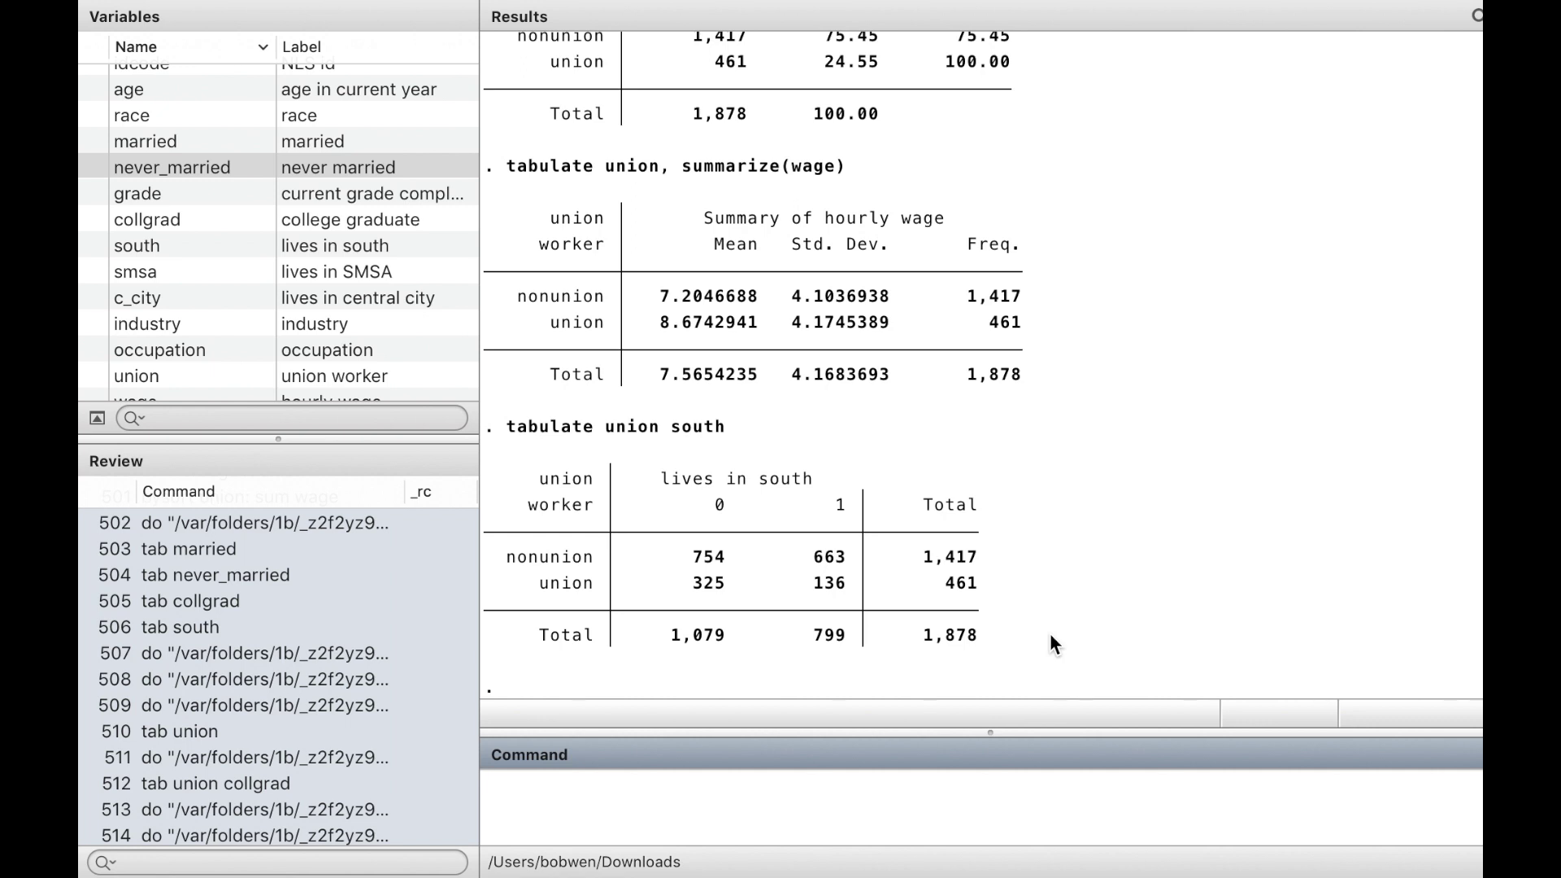
left_click(786, 776)
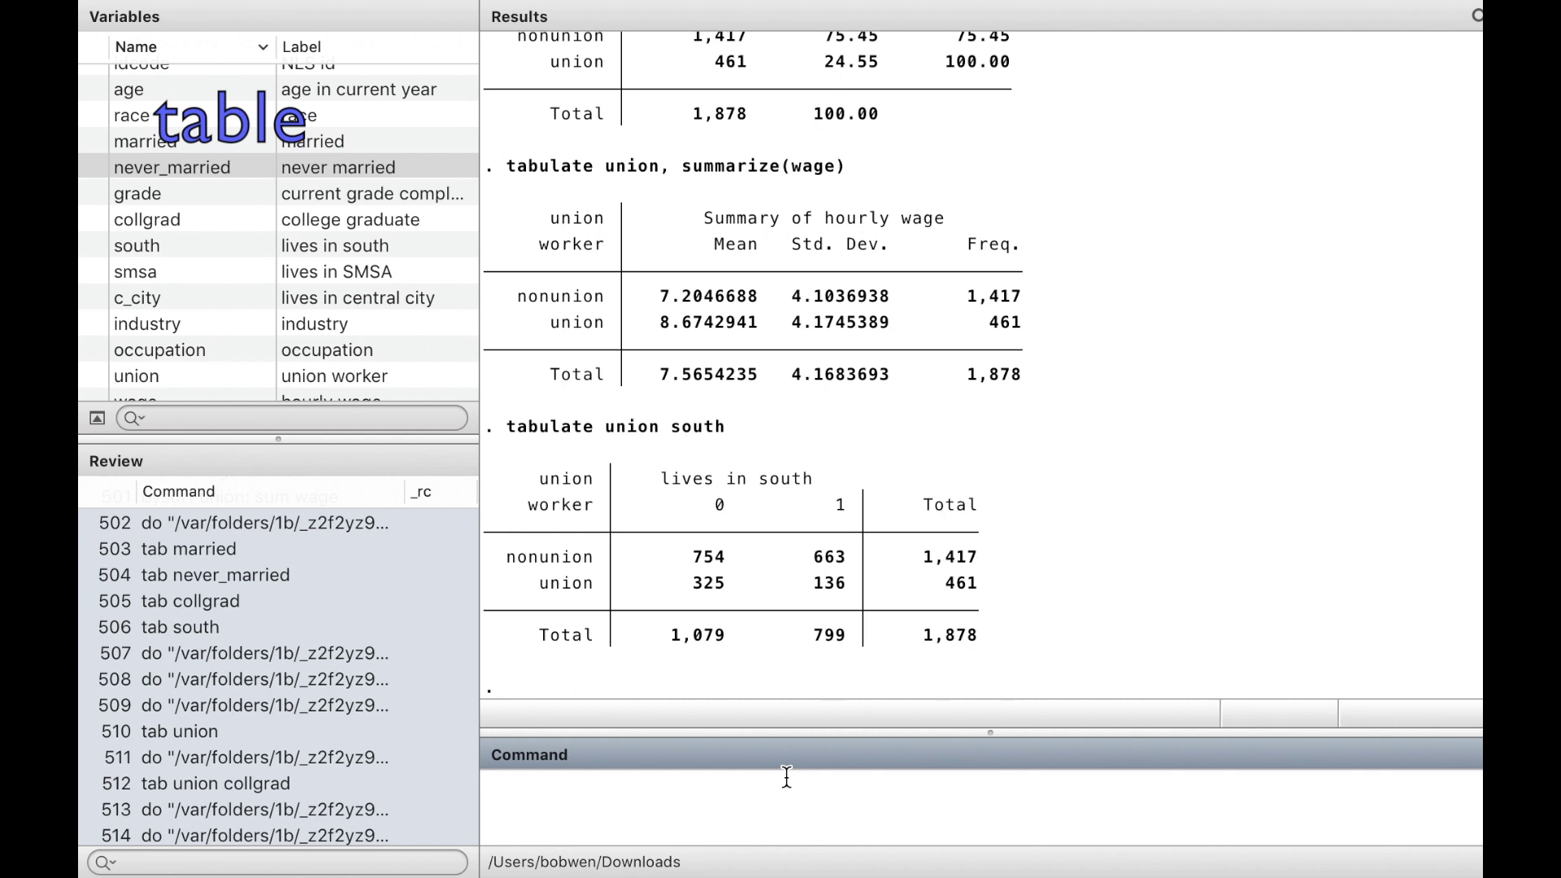
- Run table union, then table union split by collgrad, and review the results
type("table union")
key("Return")
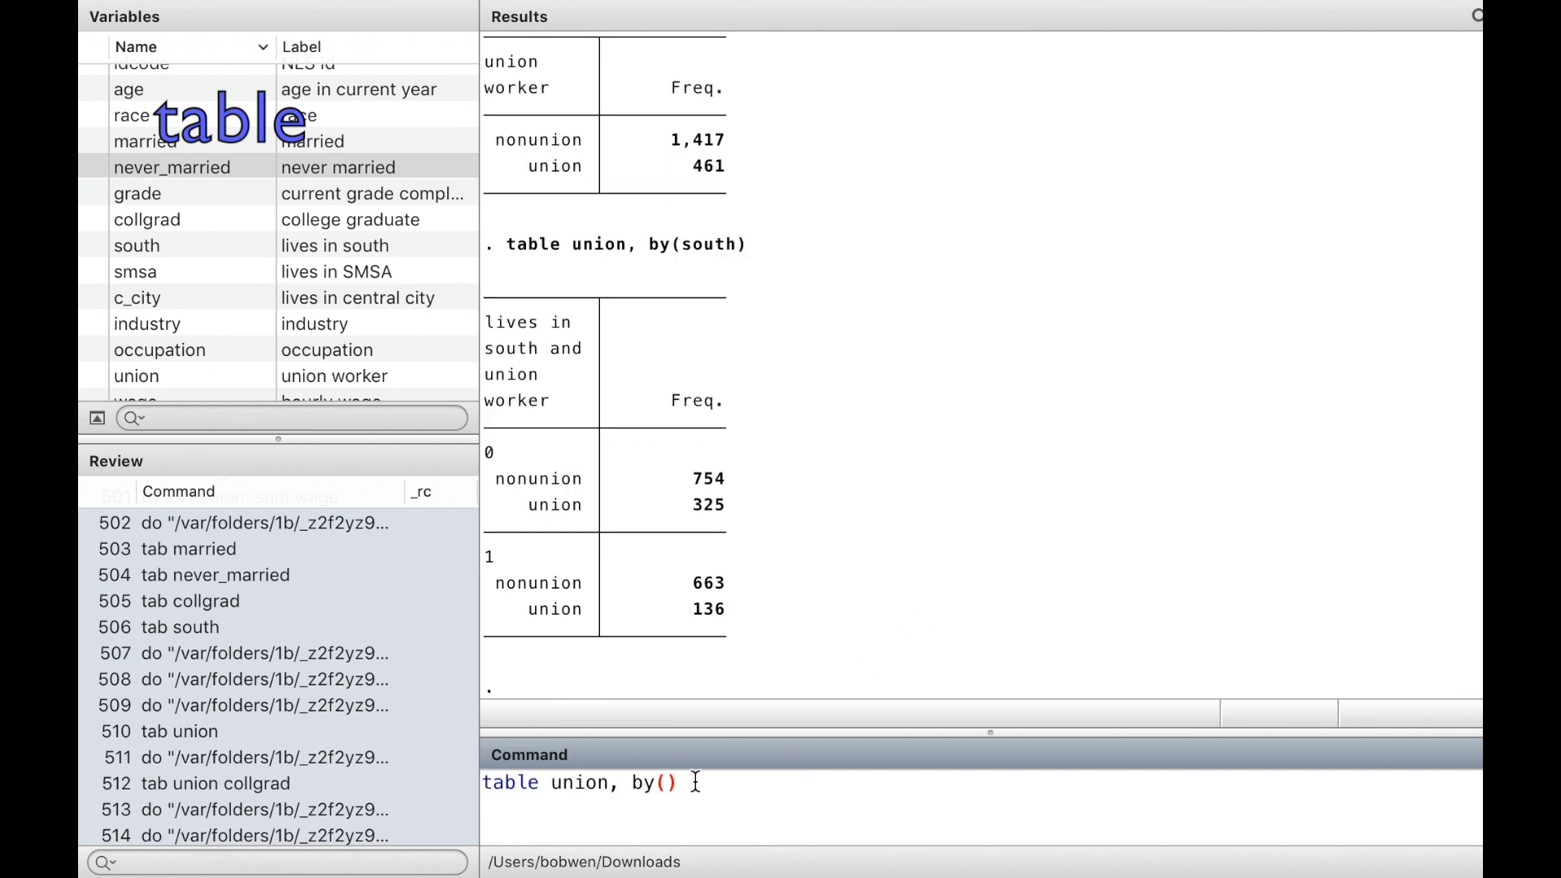
type("coll")
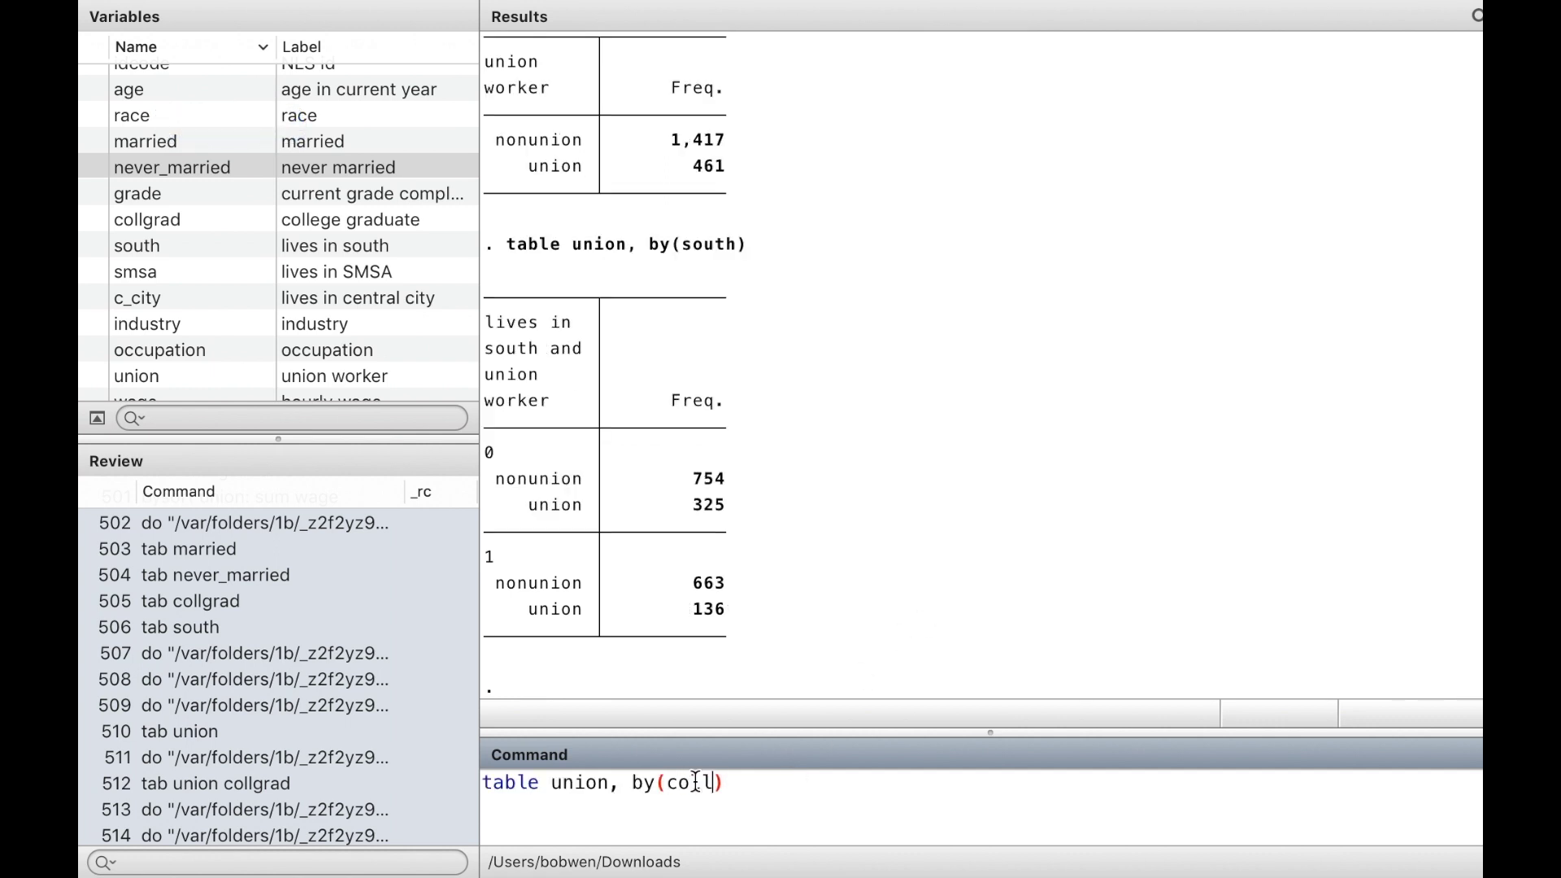
type("grad")
key("Return")
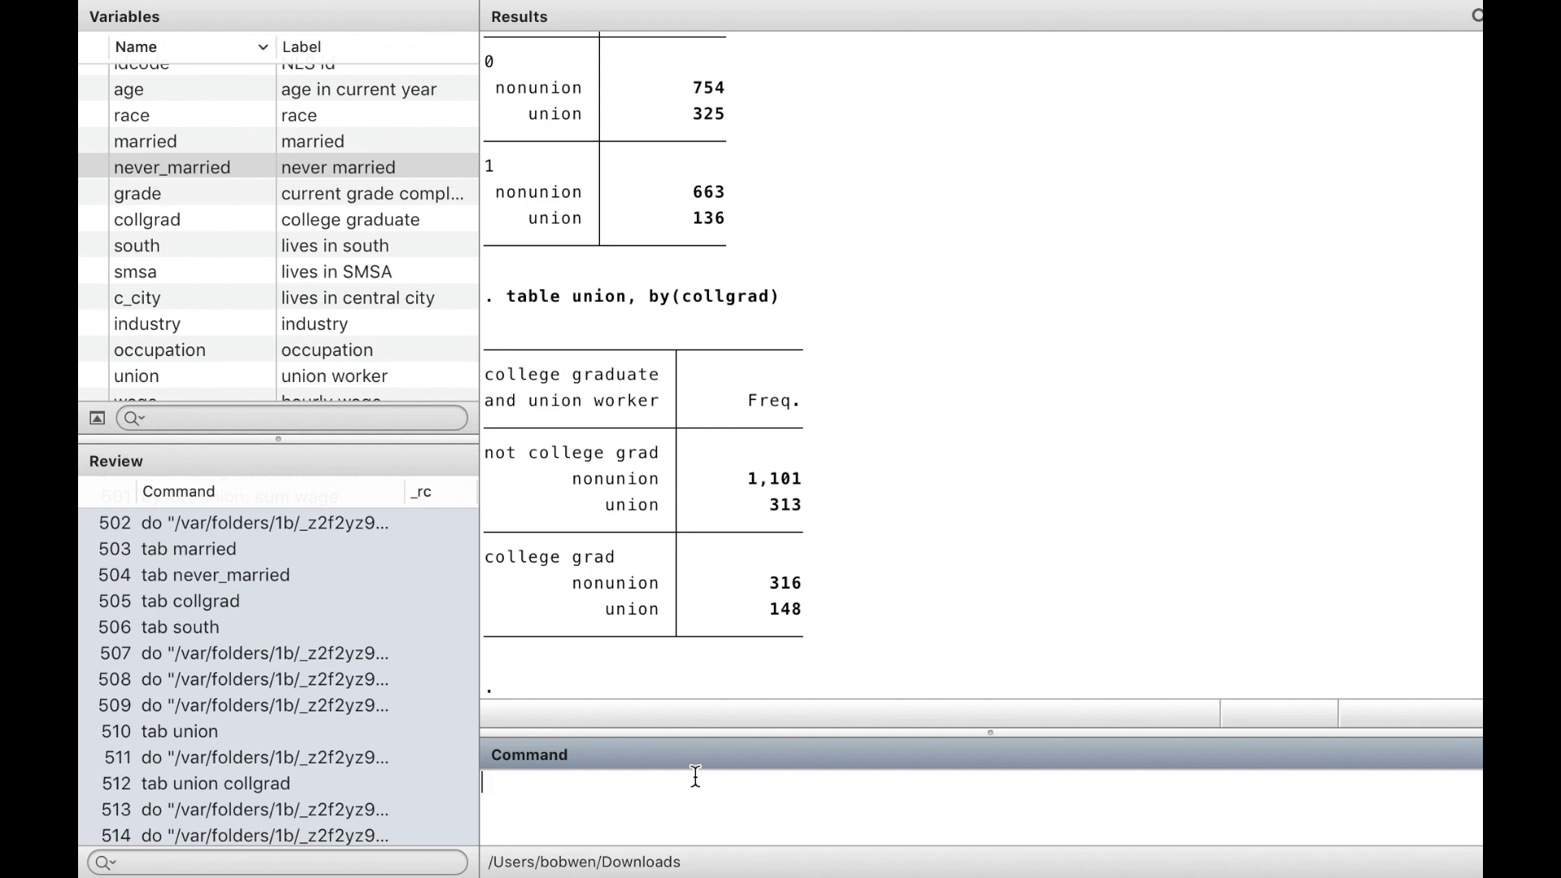
scroll(984, 603, "up", 3)
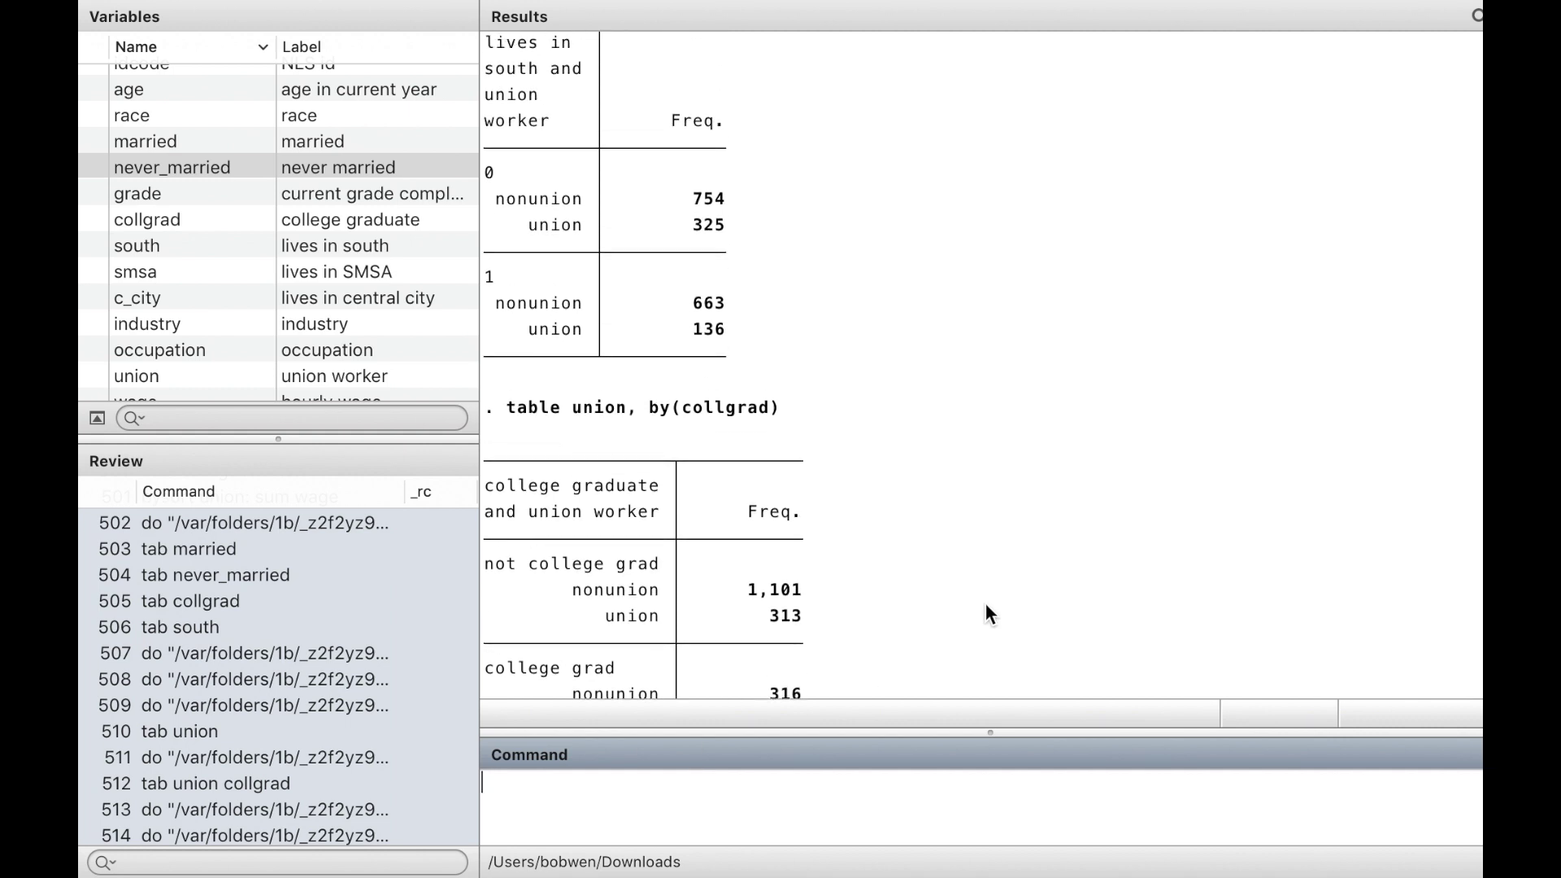
scroll(984, 602, "down", 2)
scroll(986, 606, "down", 2)
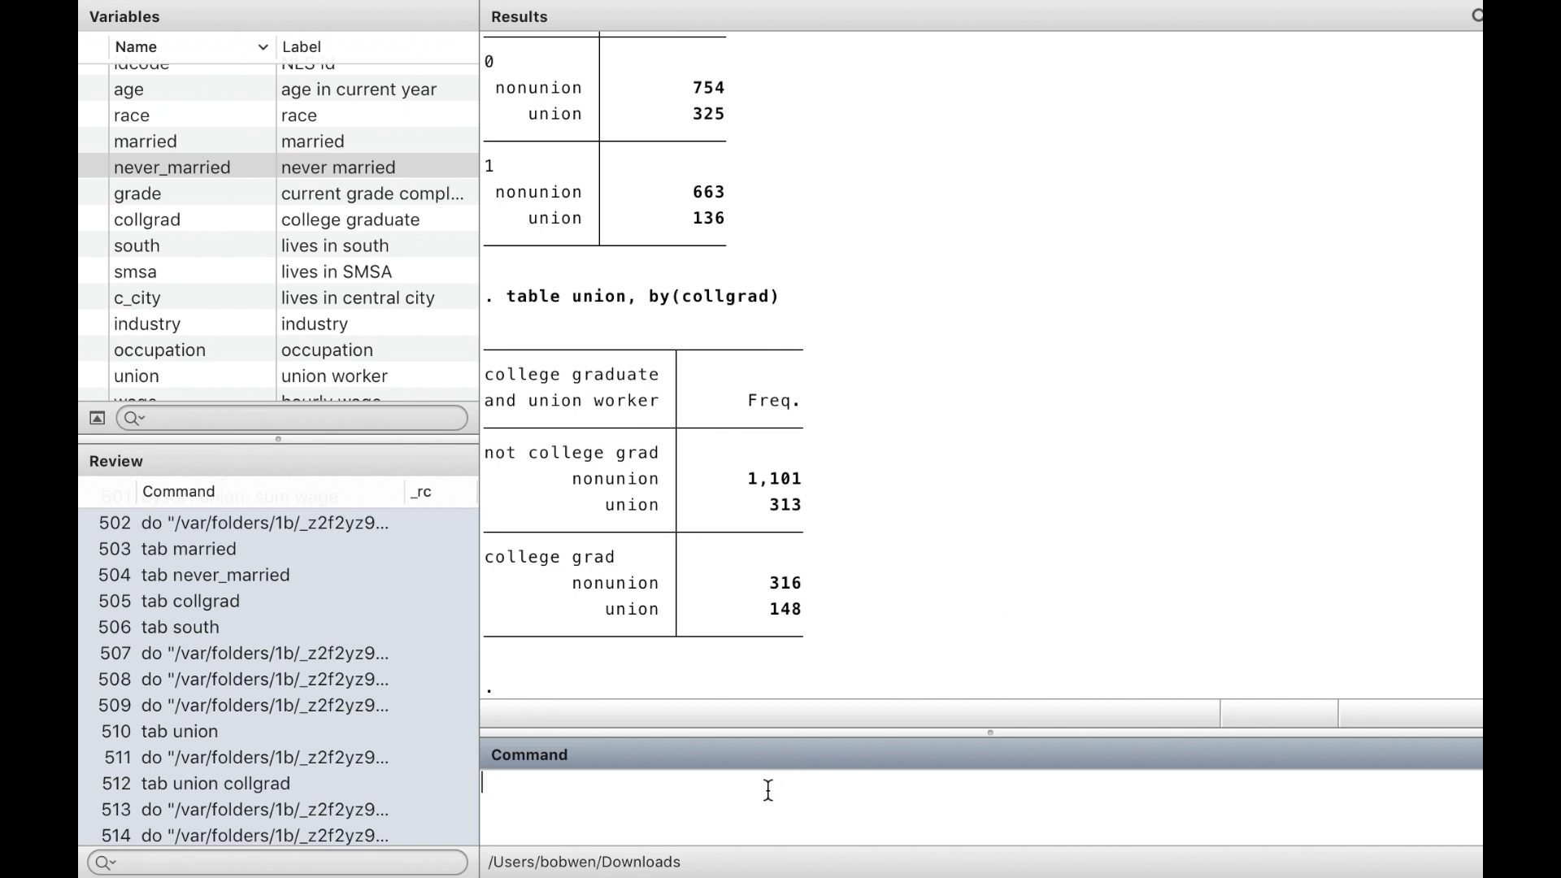
- Recall the table command and add race after union
key("Up")
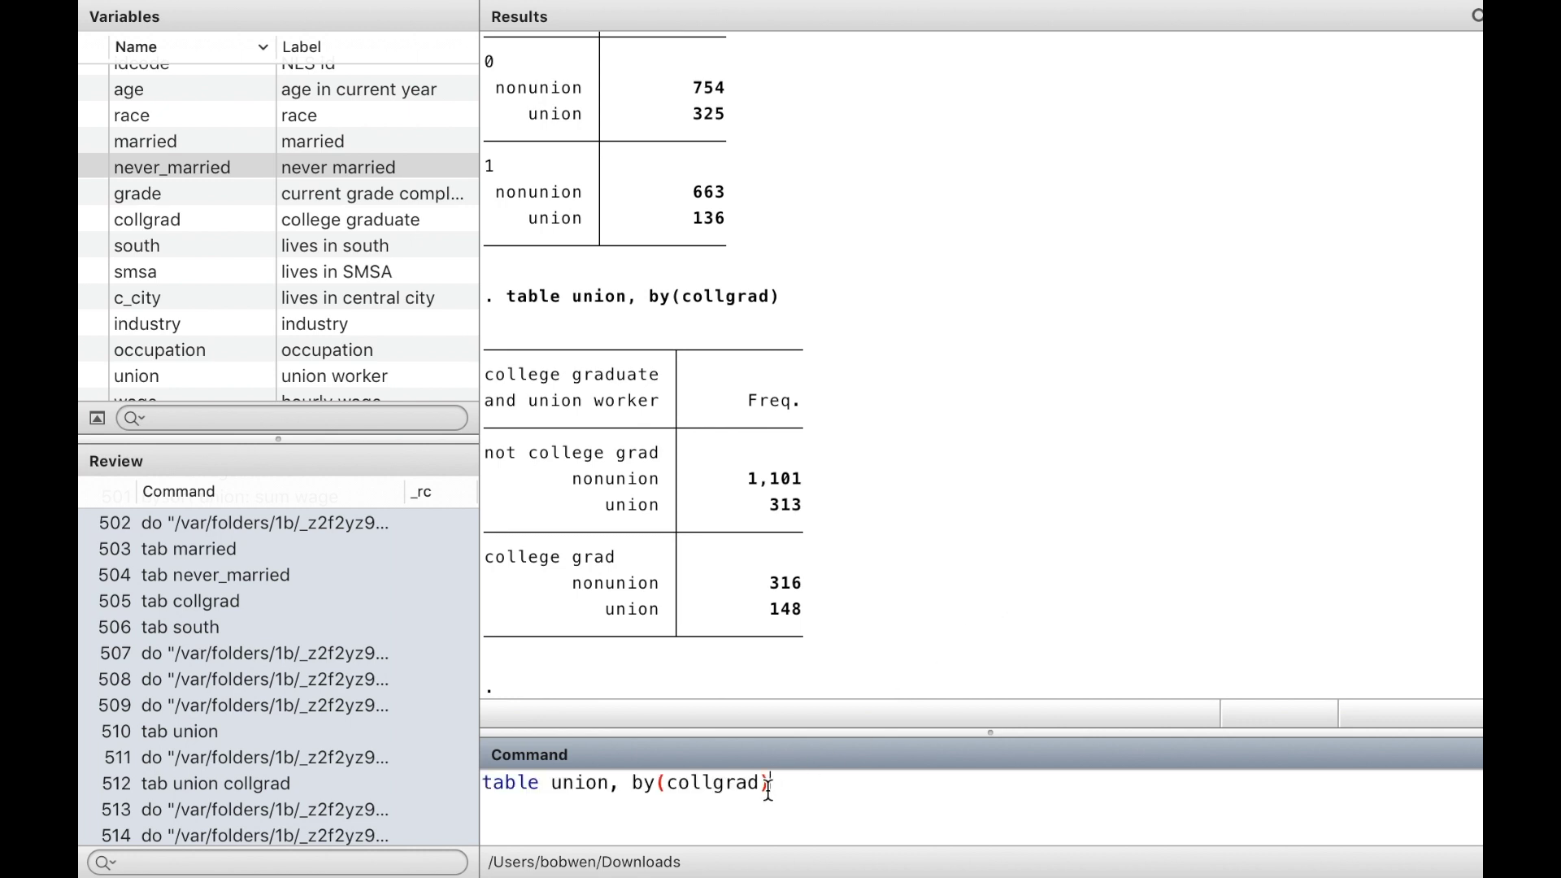
left_click(615, 783)
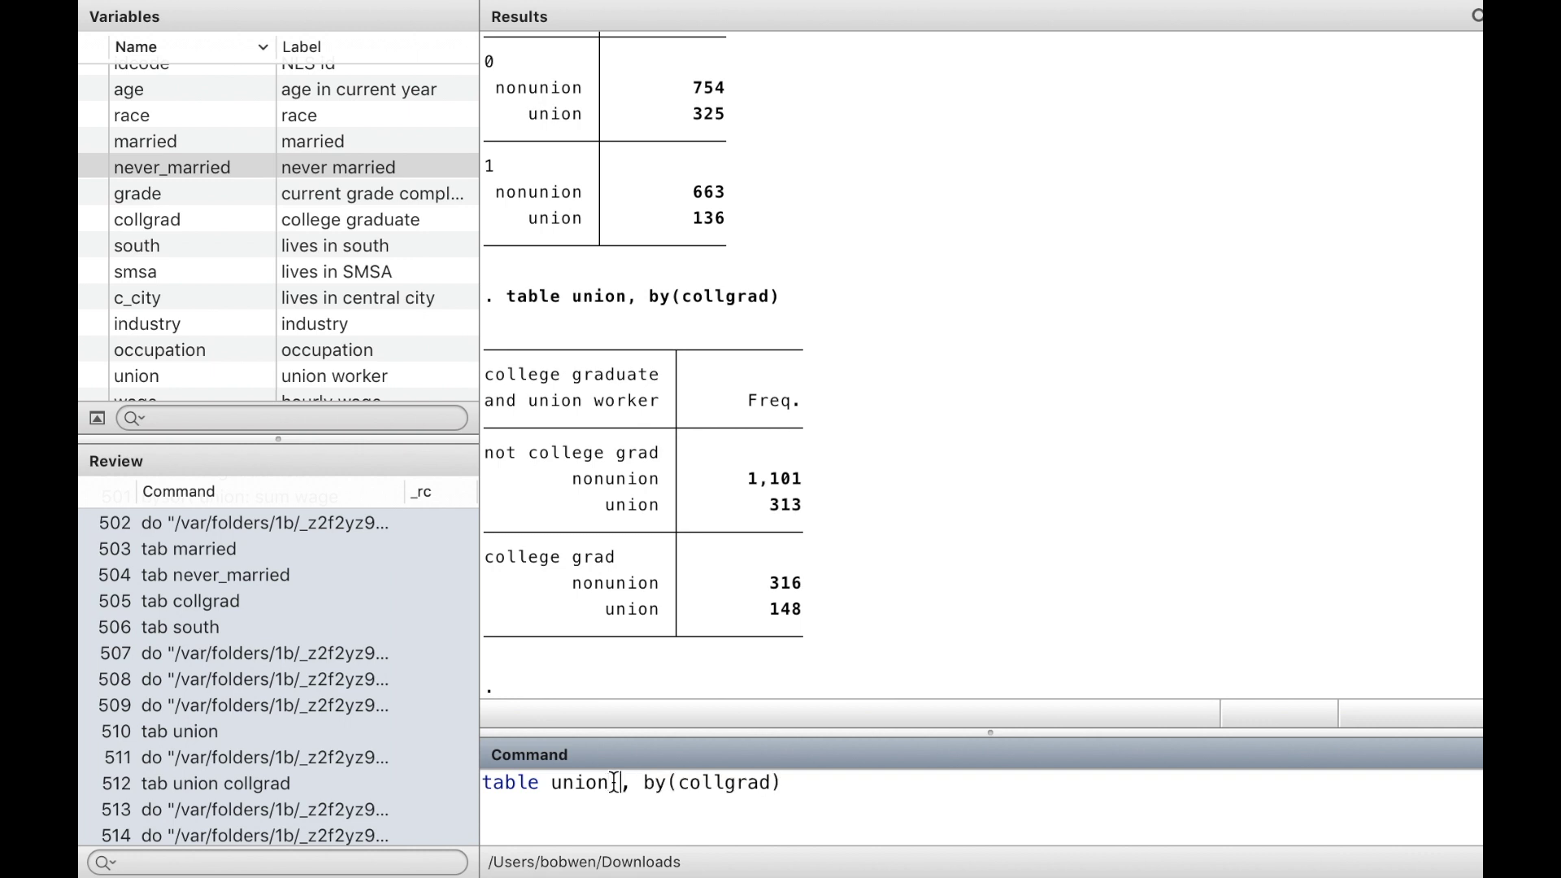
type("race")
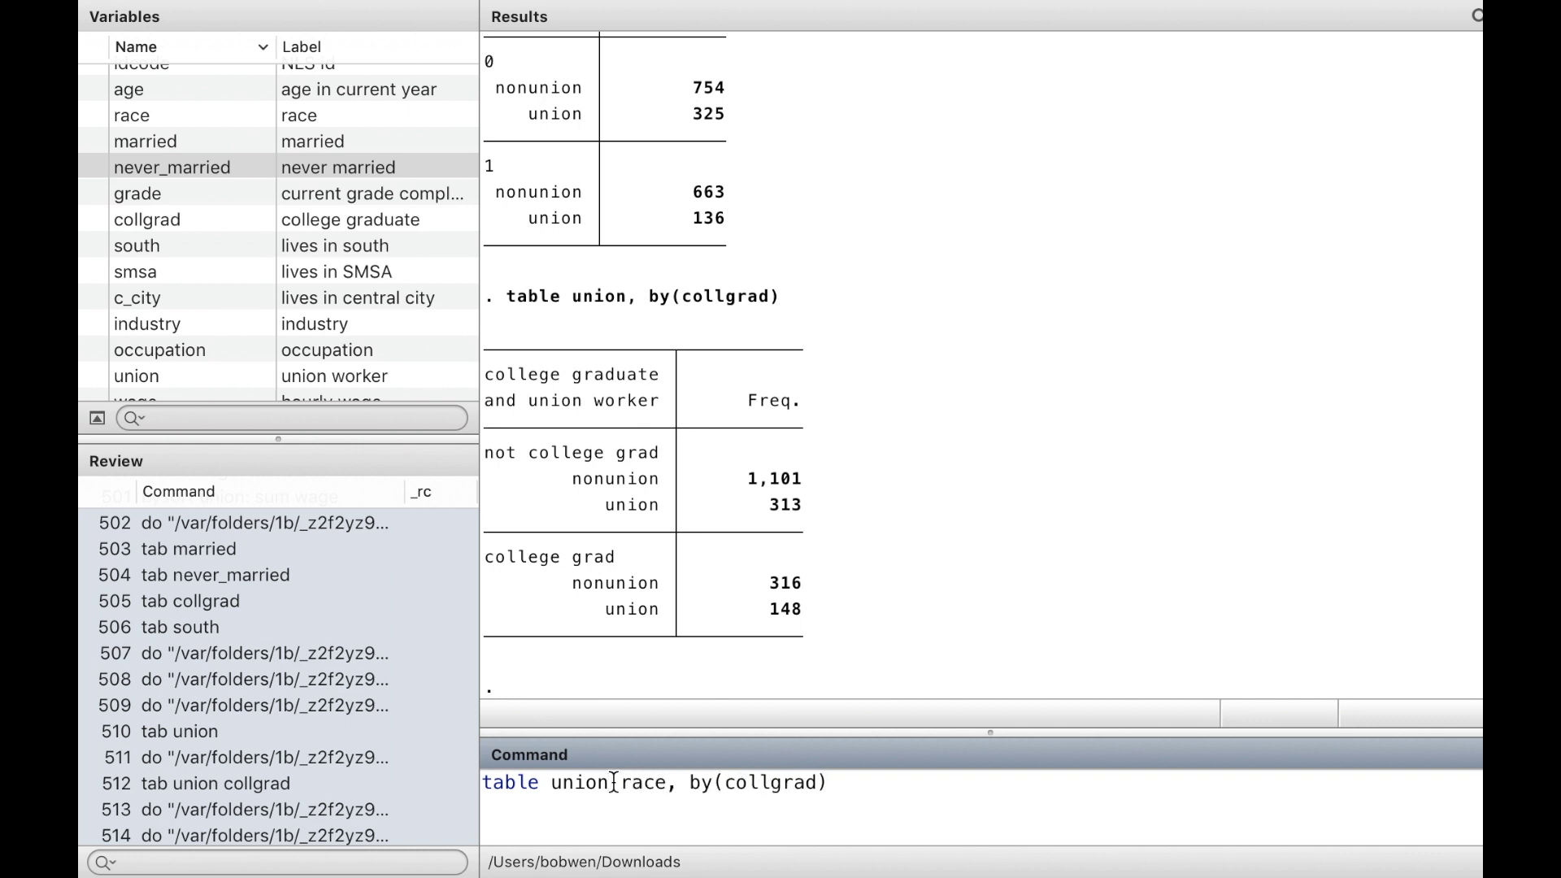
- Run table union race by collgrad, then rerun it with married added after race
key("Return")
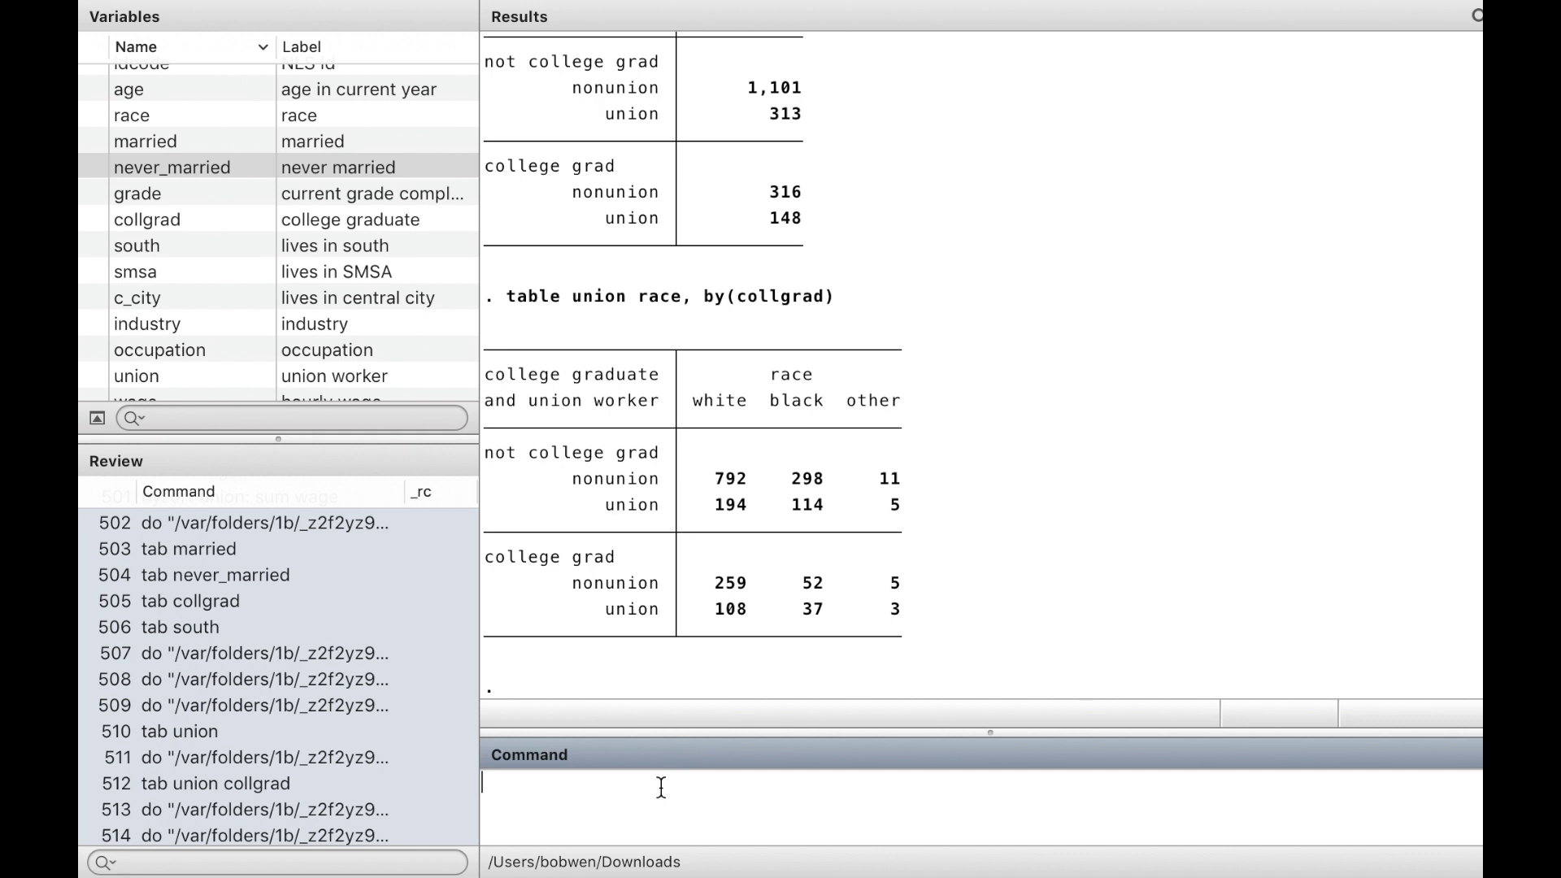
key("Page_Up")
key("Left")
key("Left")
key("Left")
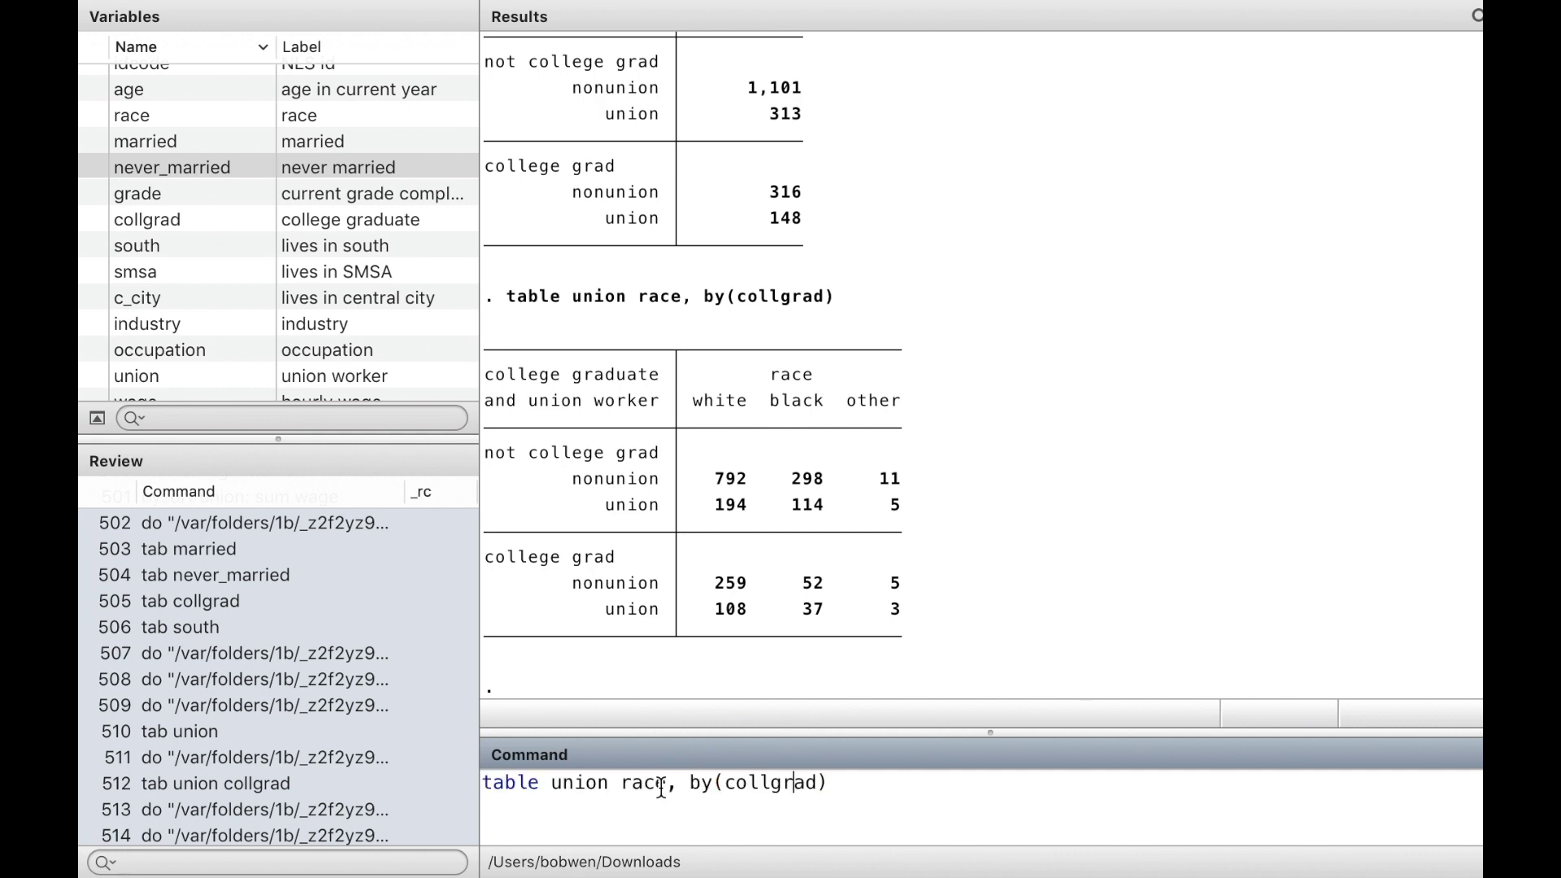
key("Left")
key("Left")
key("Left")
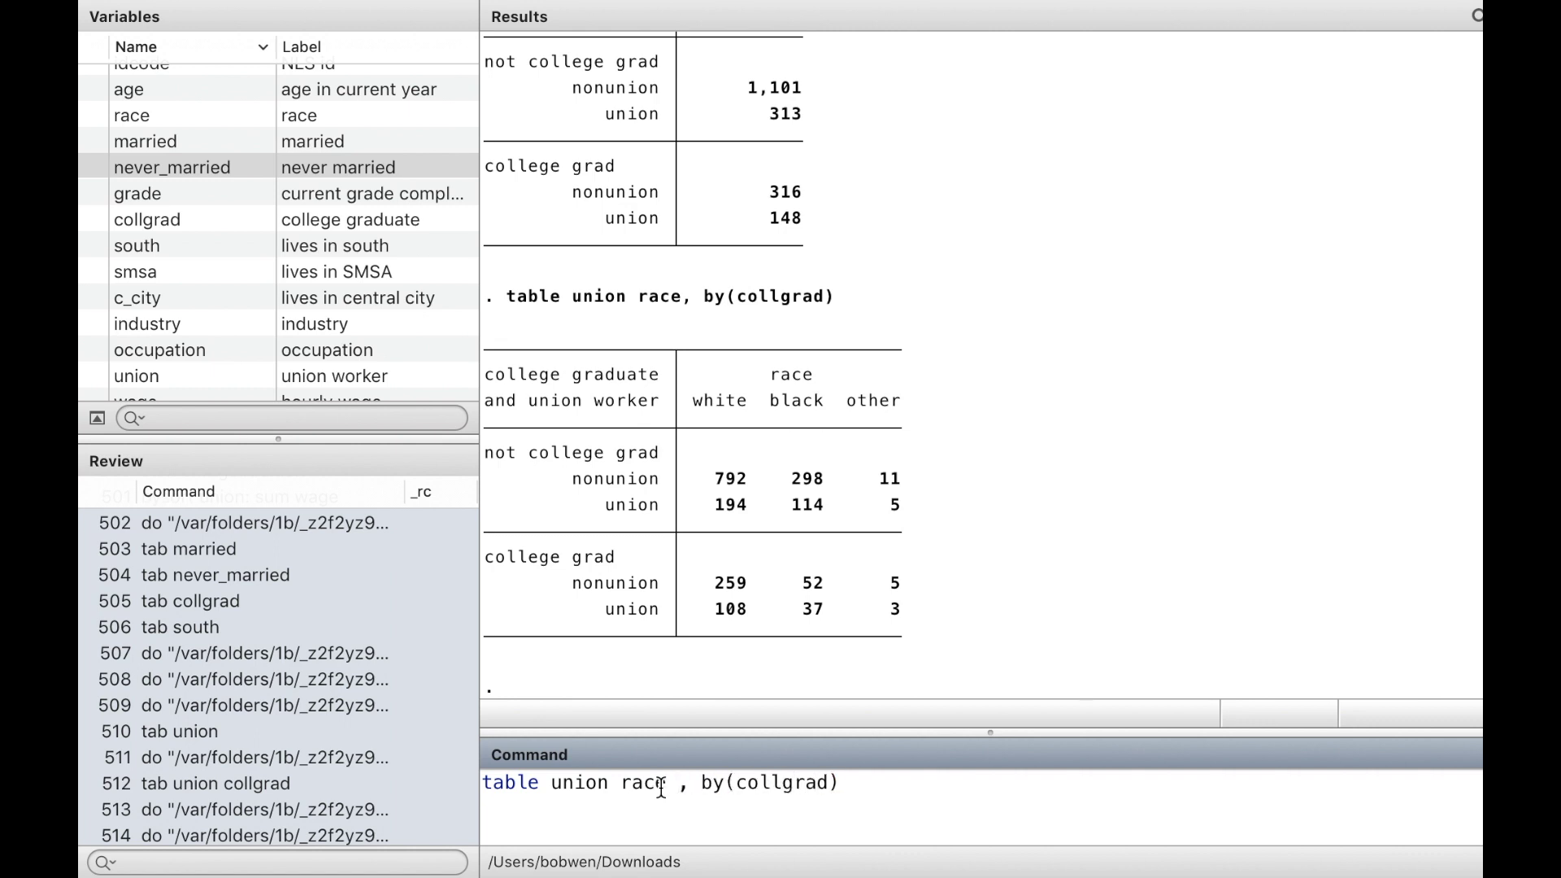
type("married")
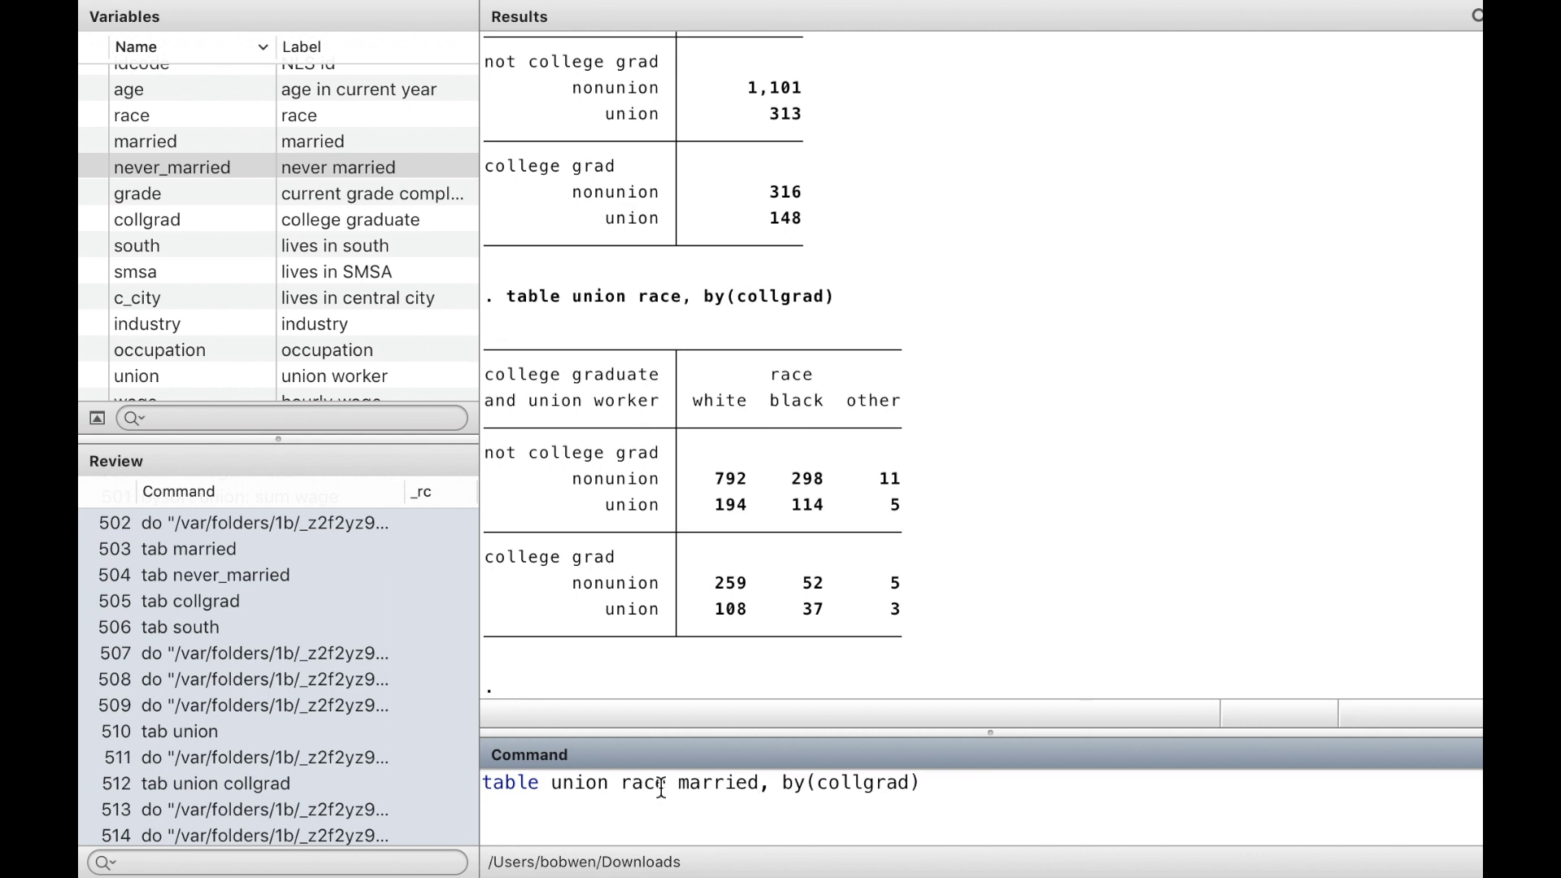
key("Return")
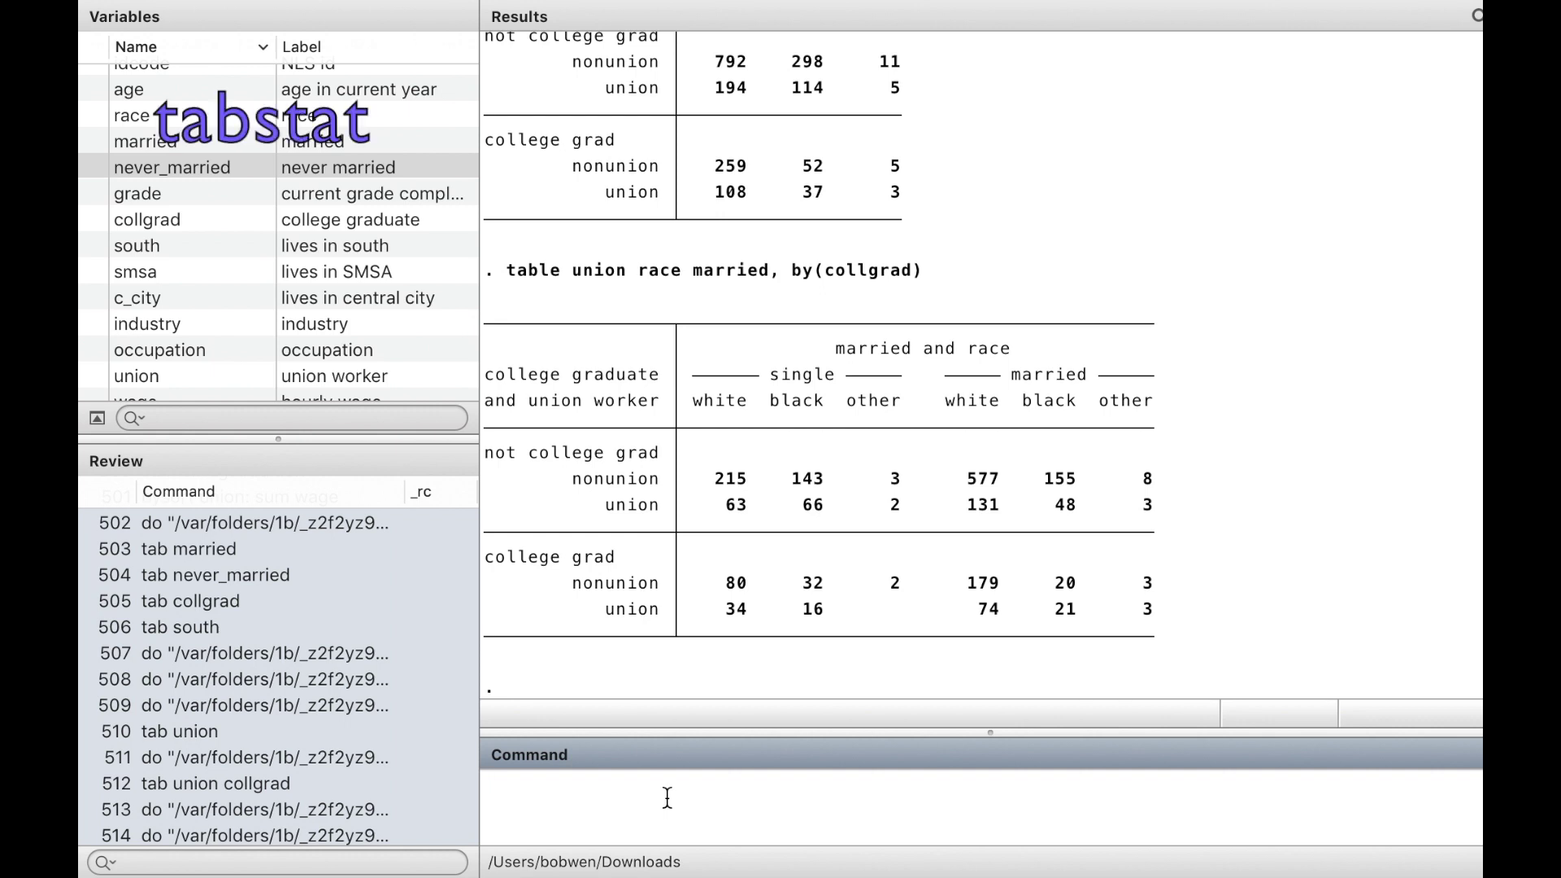
- Run tabstat wage hours tenure, statistics(n mean sd min max p50), then start adding column(statistics)
type("tabstaa")
key("BackSpace")
type("t")
type(" wage ")
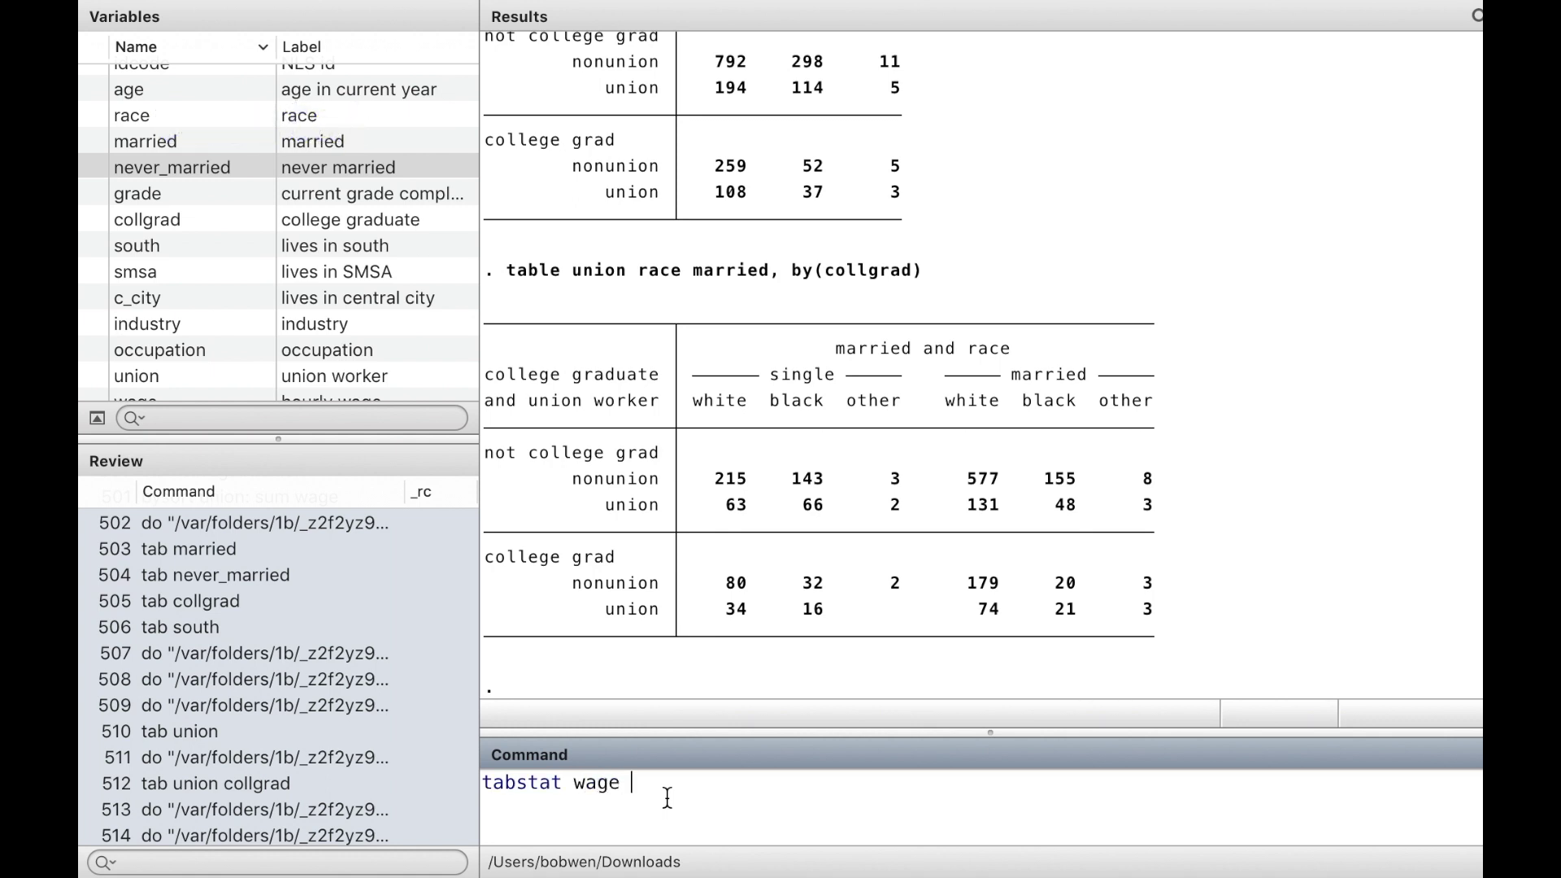
type("hours tenure, stat")
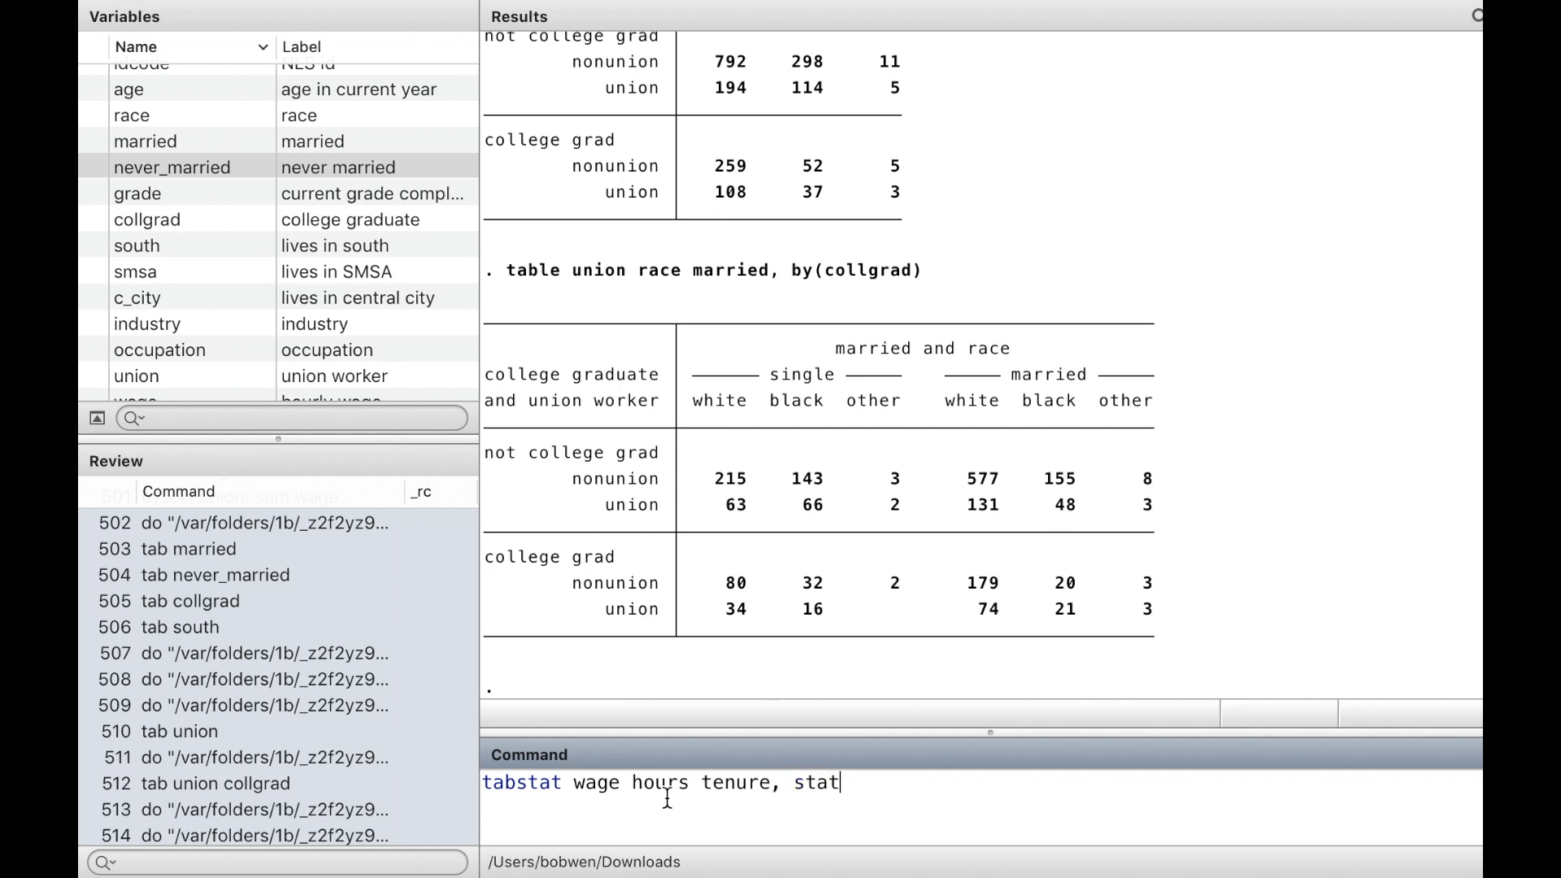
type("istics(n mean ")
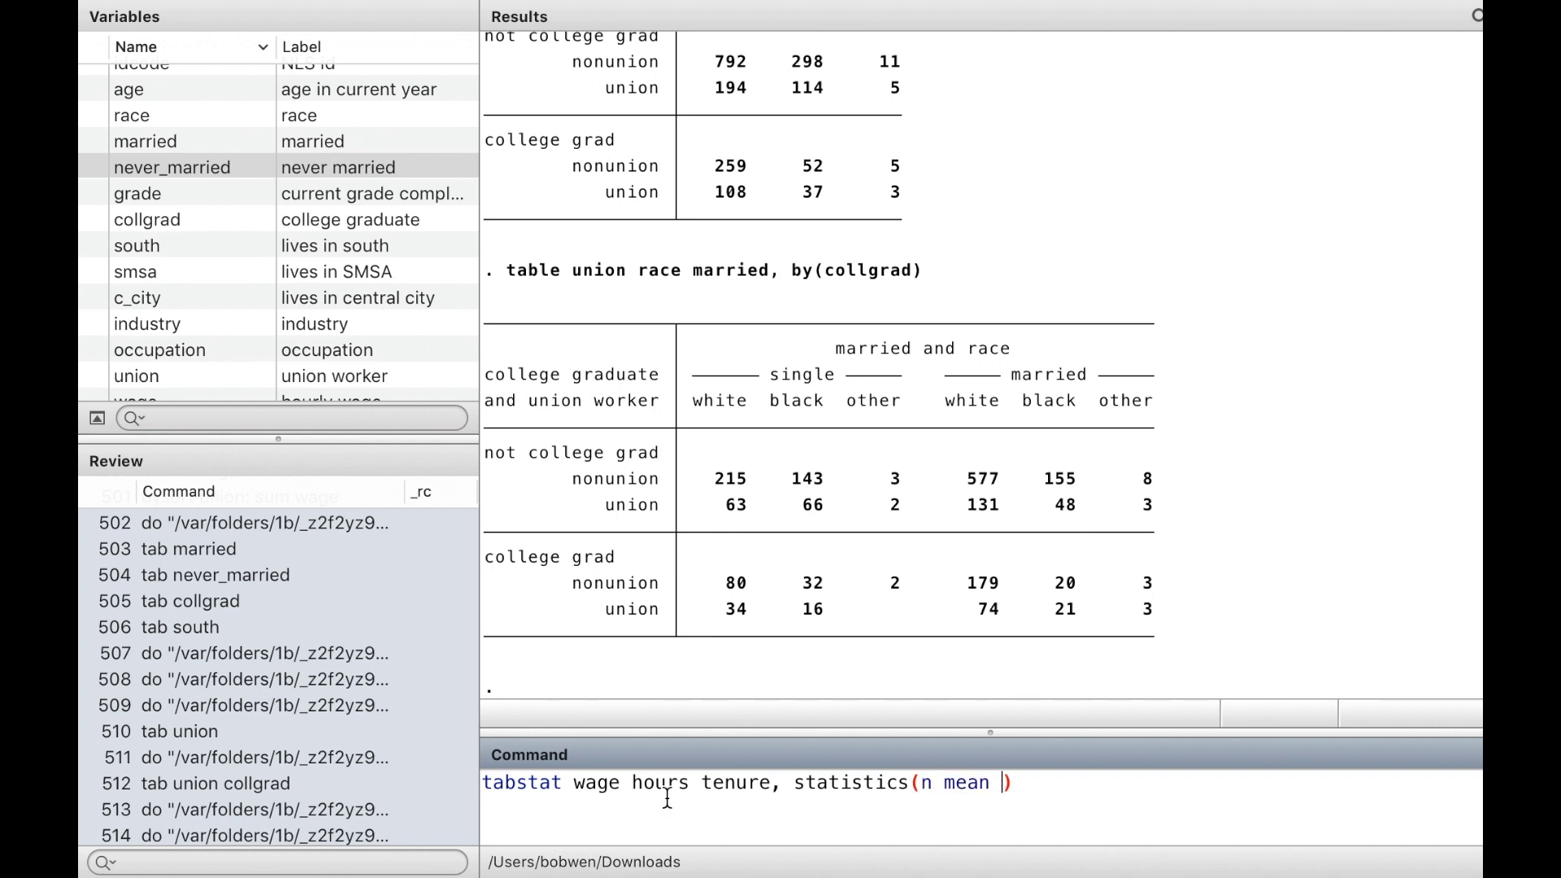
type("sd min max p50")
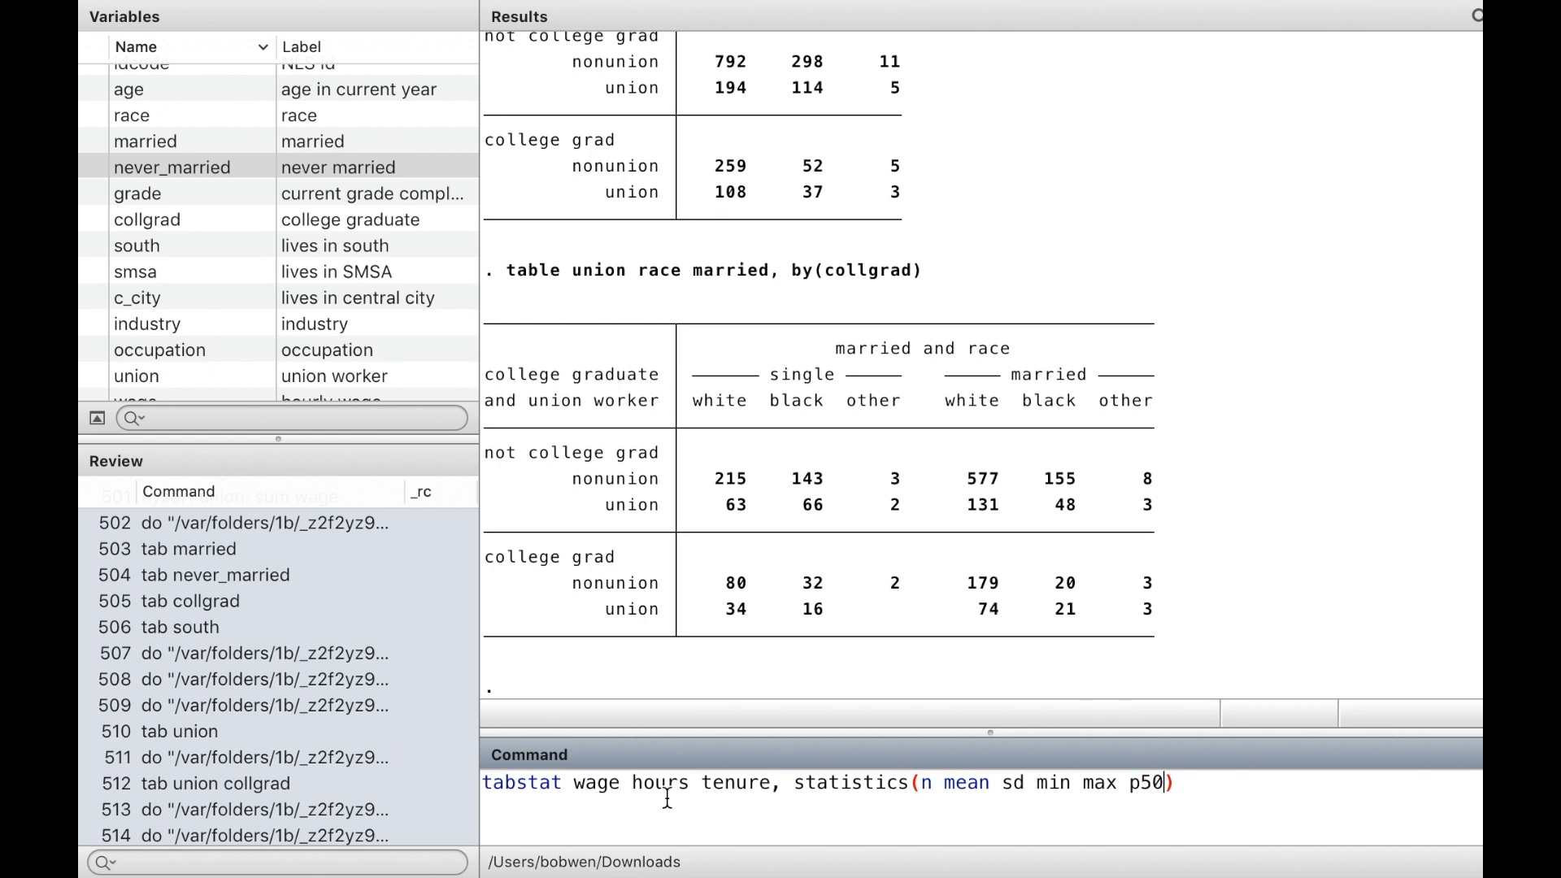
key("Return")
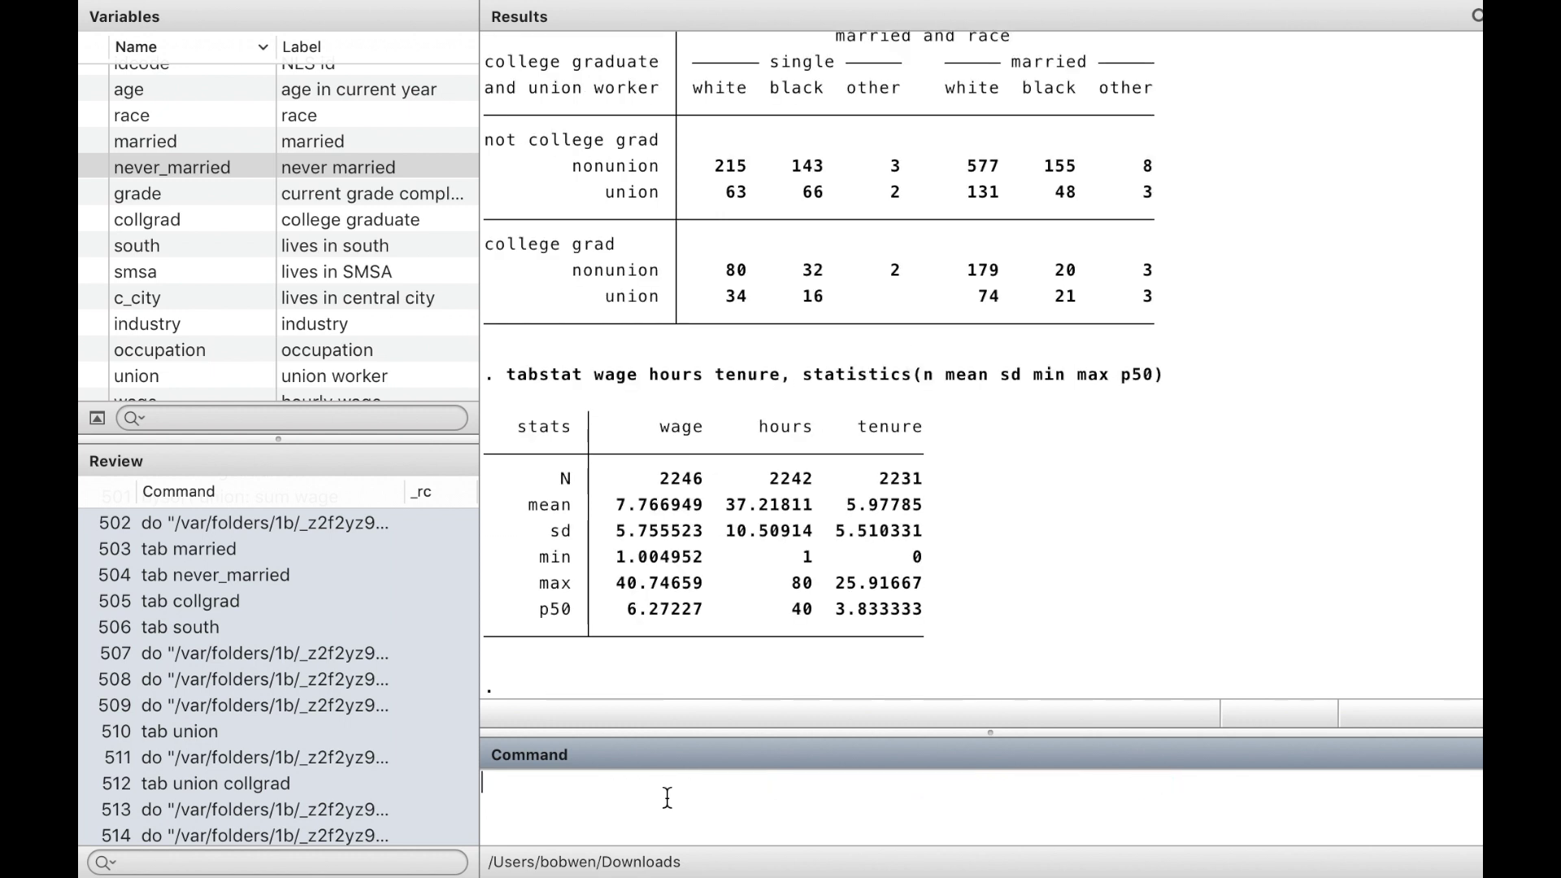
key("Page_Up")
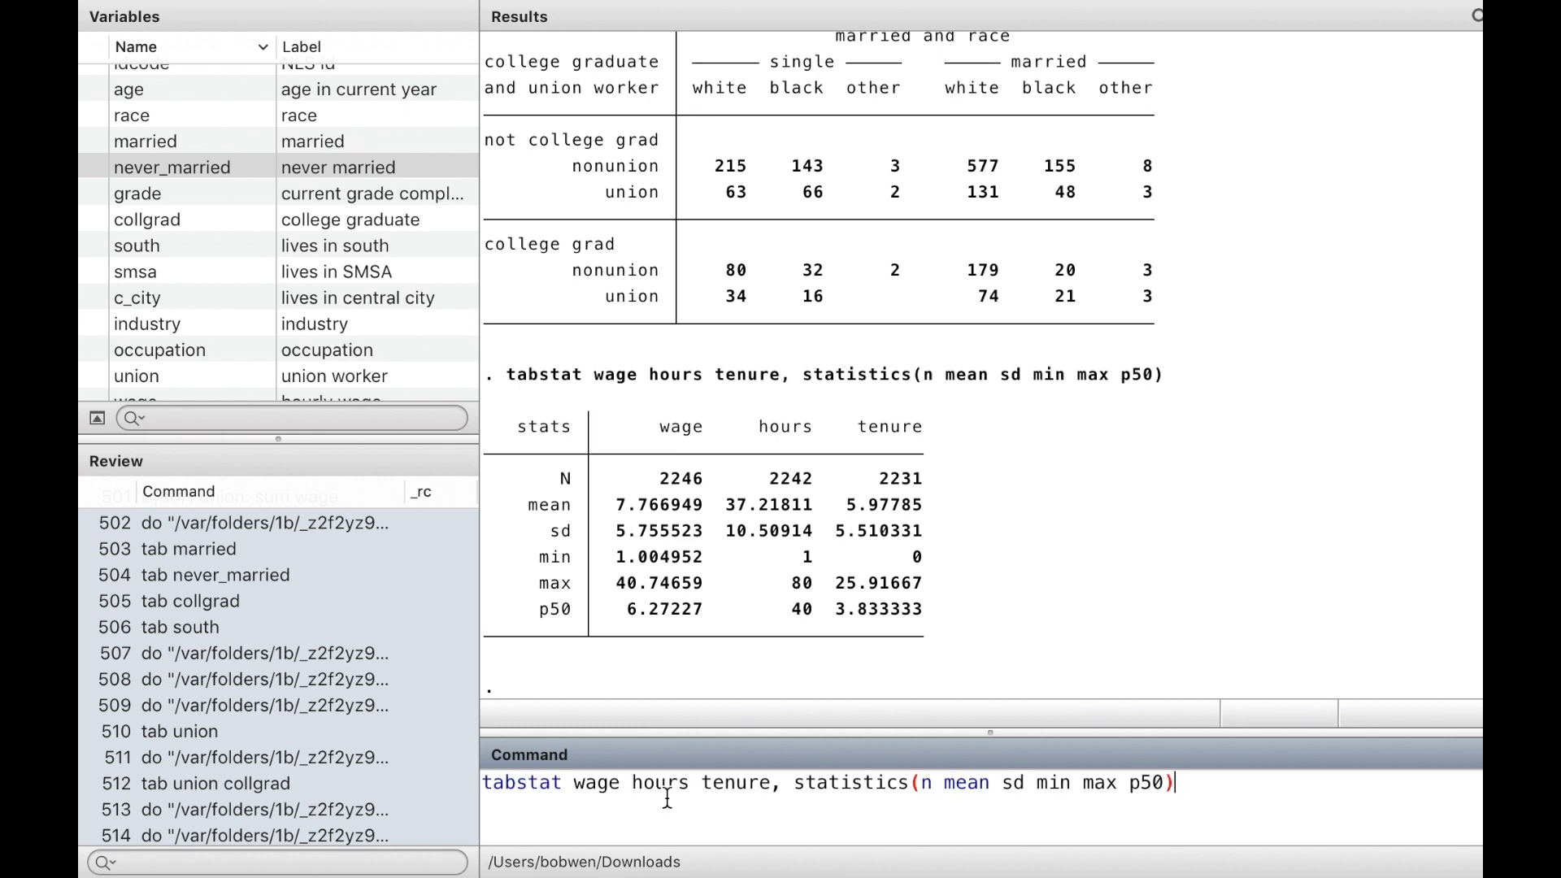
type("co")
type("lumn()")
type("stat")
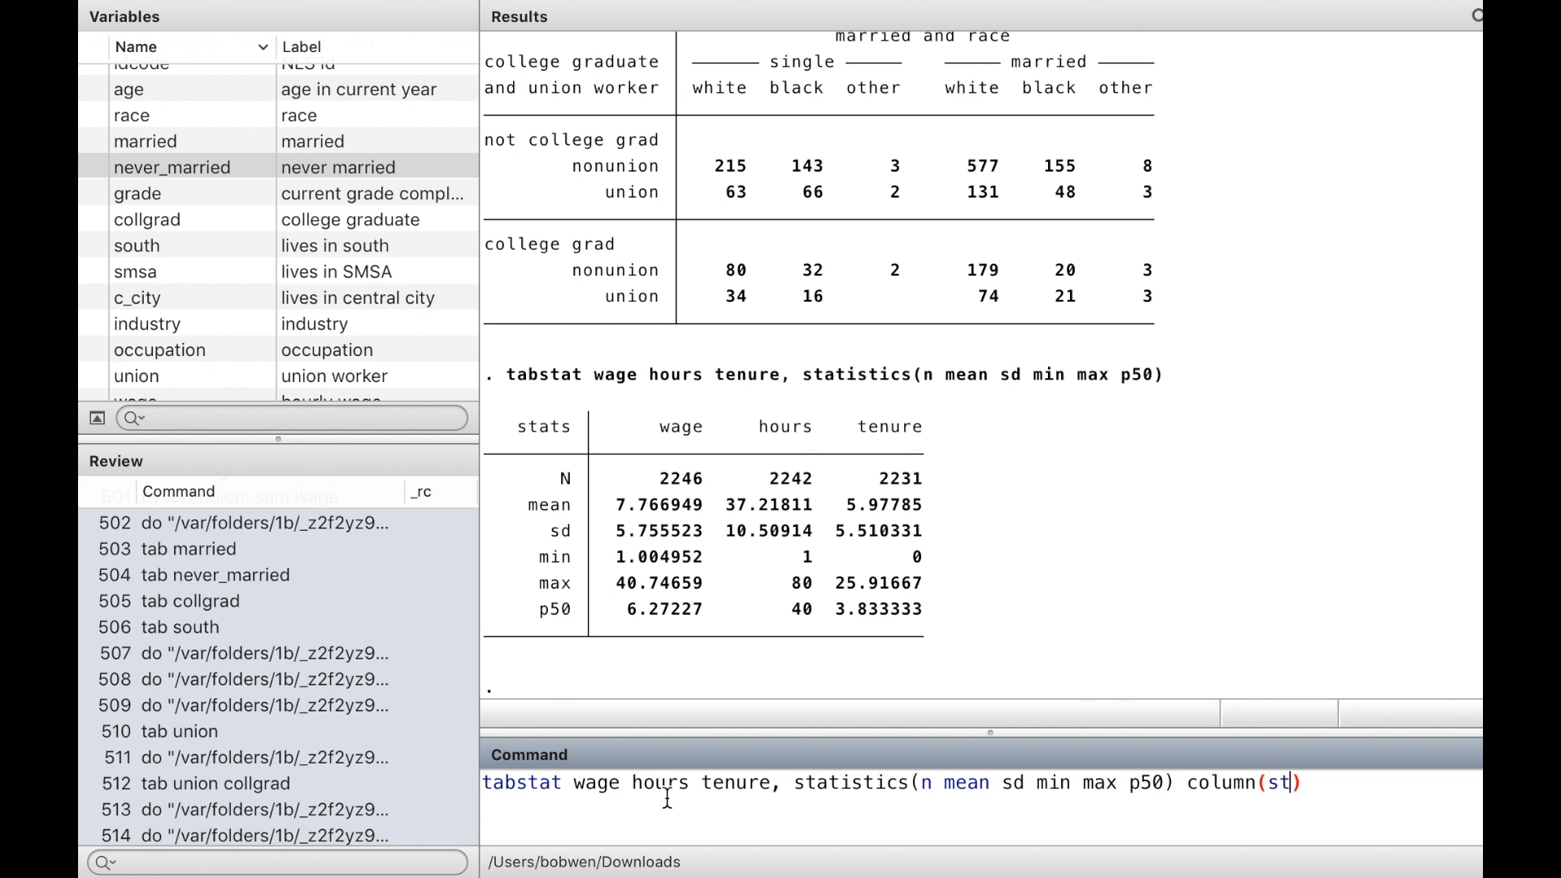
type("istics")
- Run the tabstat with column(statistics) so variables are rows and statistics columns
key("Return")
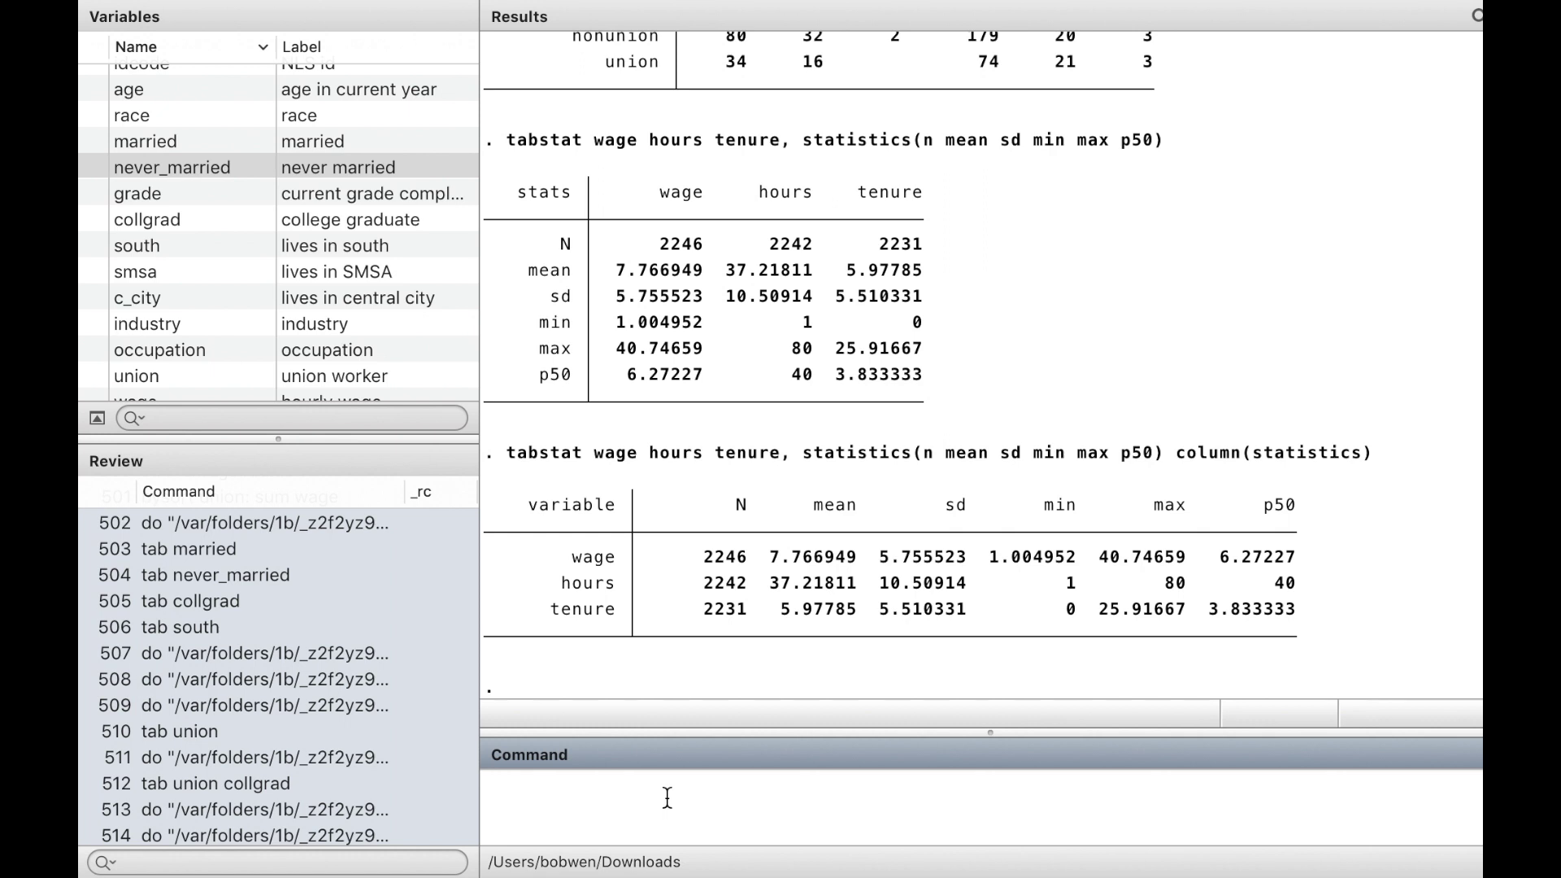
key("Page_Up")
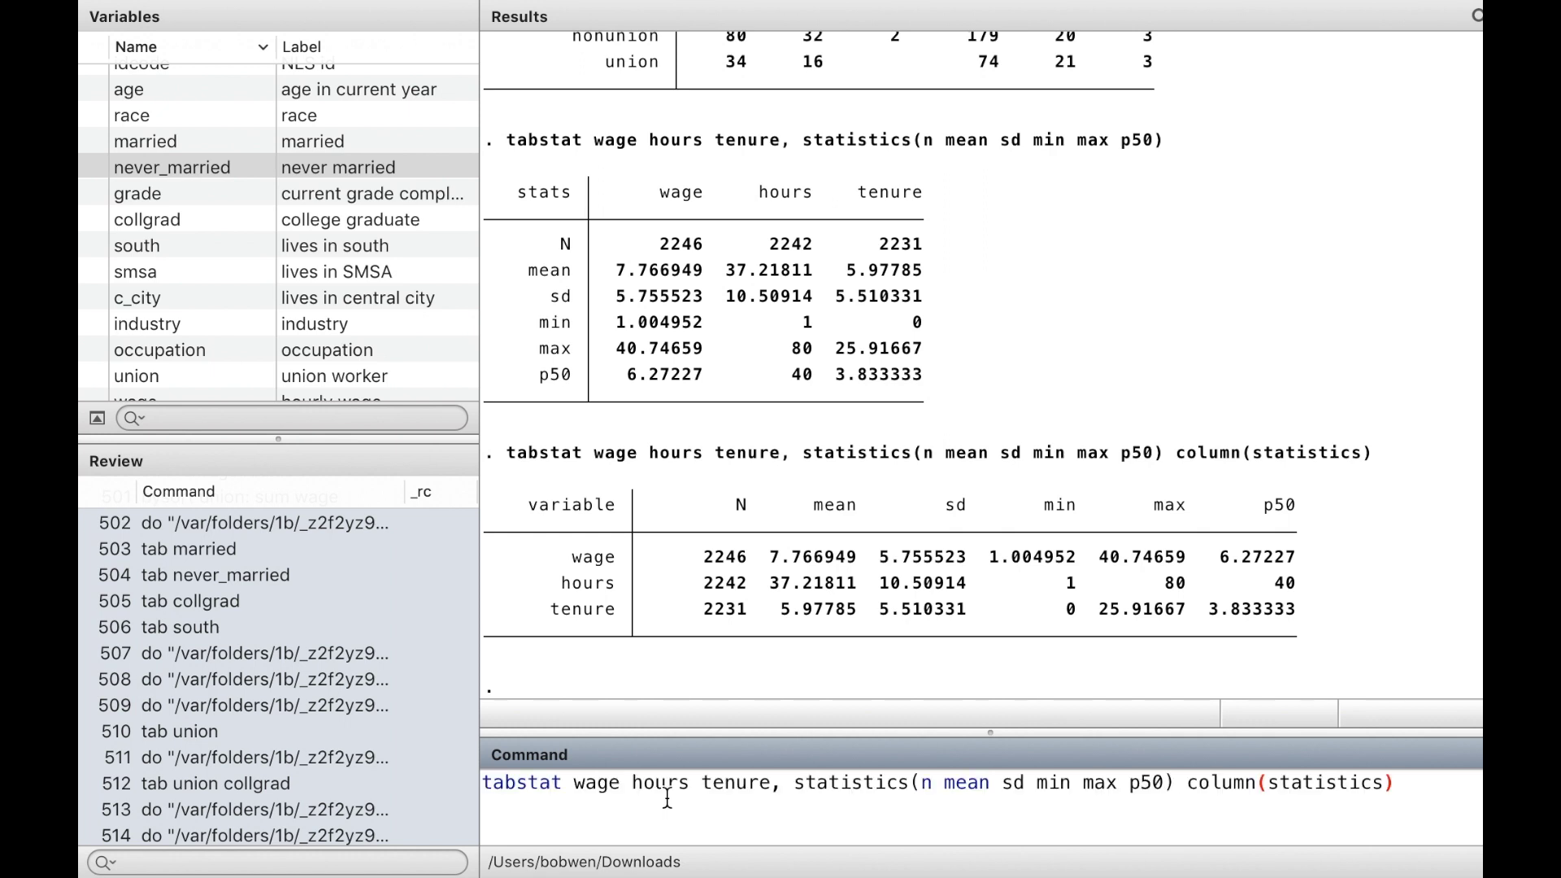
key("Left")
key("Left")
key("Left")
key("Left")
key("Left")
key("Left")
key("Left")
key("Left")
key("Left")
key("Left")
key("Left")
key("Left")
key("Left")
key("Left")
key("Left")
key("Left")
key("Left")
key("Left")
key("Left")
key("Left")
key("Left")
key("Left")
key("Left")
key("Left")
key("Left")
key("Left")
key("Left")
key("Left")
key("Left")
key("Left")
key("Left")
key("Left")
key("Left")
key("Left")
key("Left")
key("Left")
key("Left")
key("Left")
key("Left")
key("Left")
key("Left")
- Add never_married from the Variables pane to the tabstat variable list and run it
left_click(238, 167)
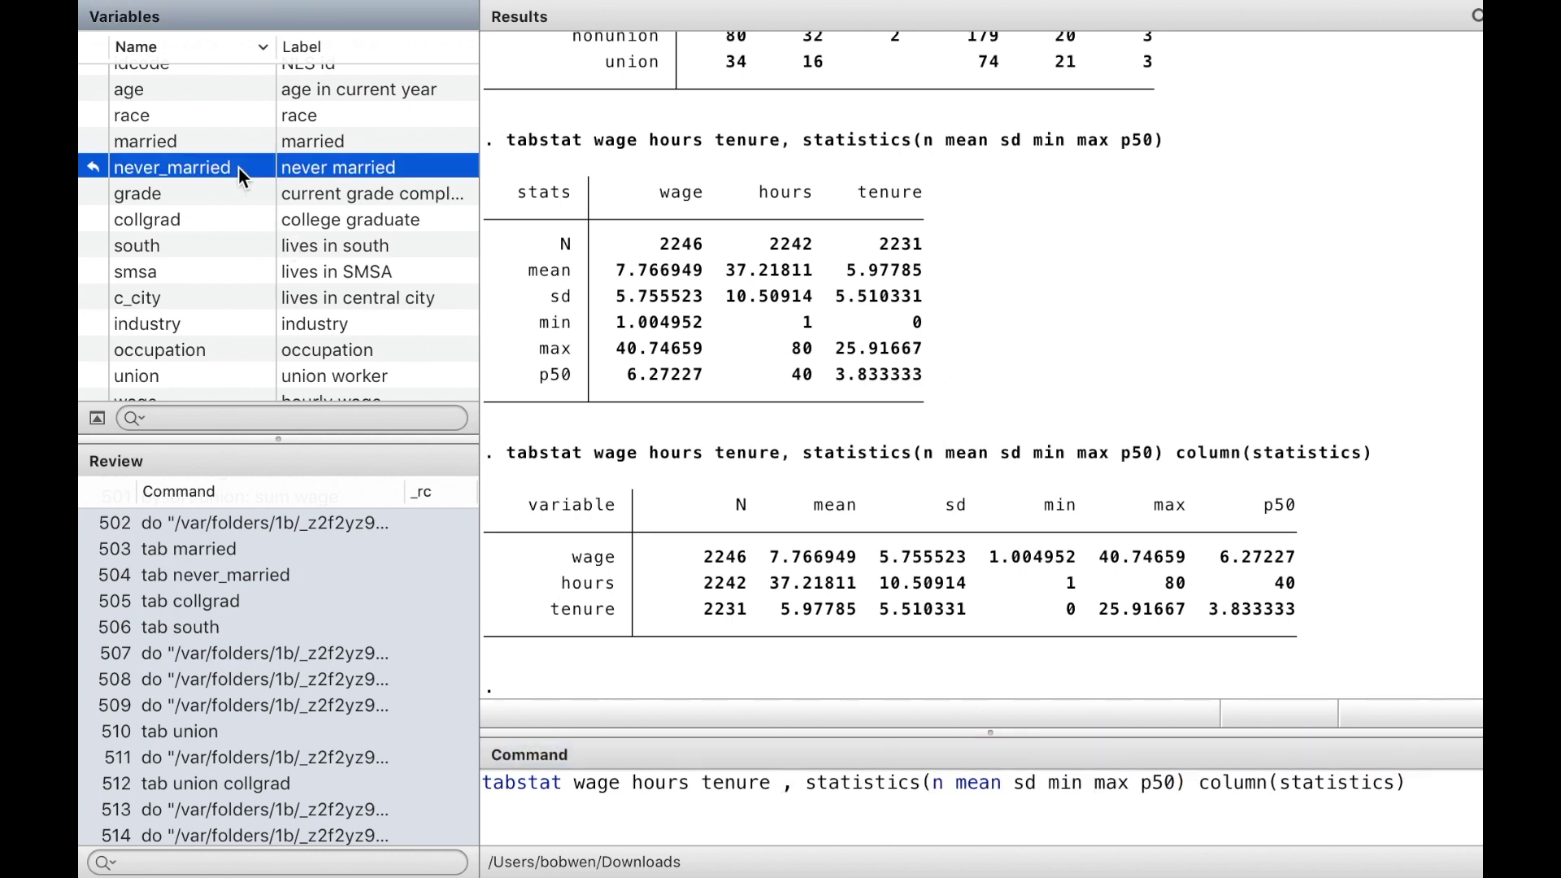
double_click(238, 167)
key("Return")
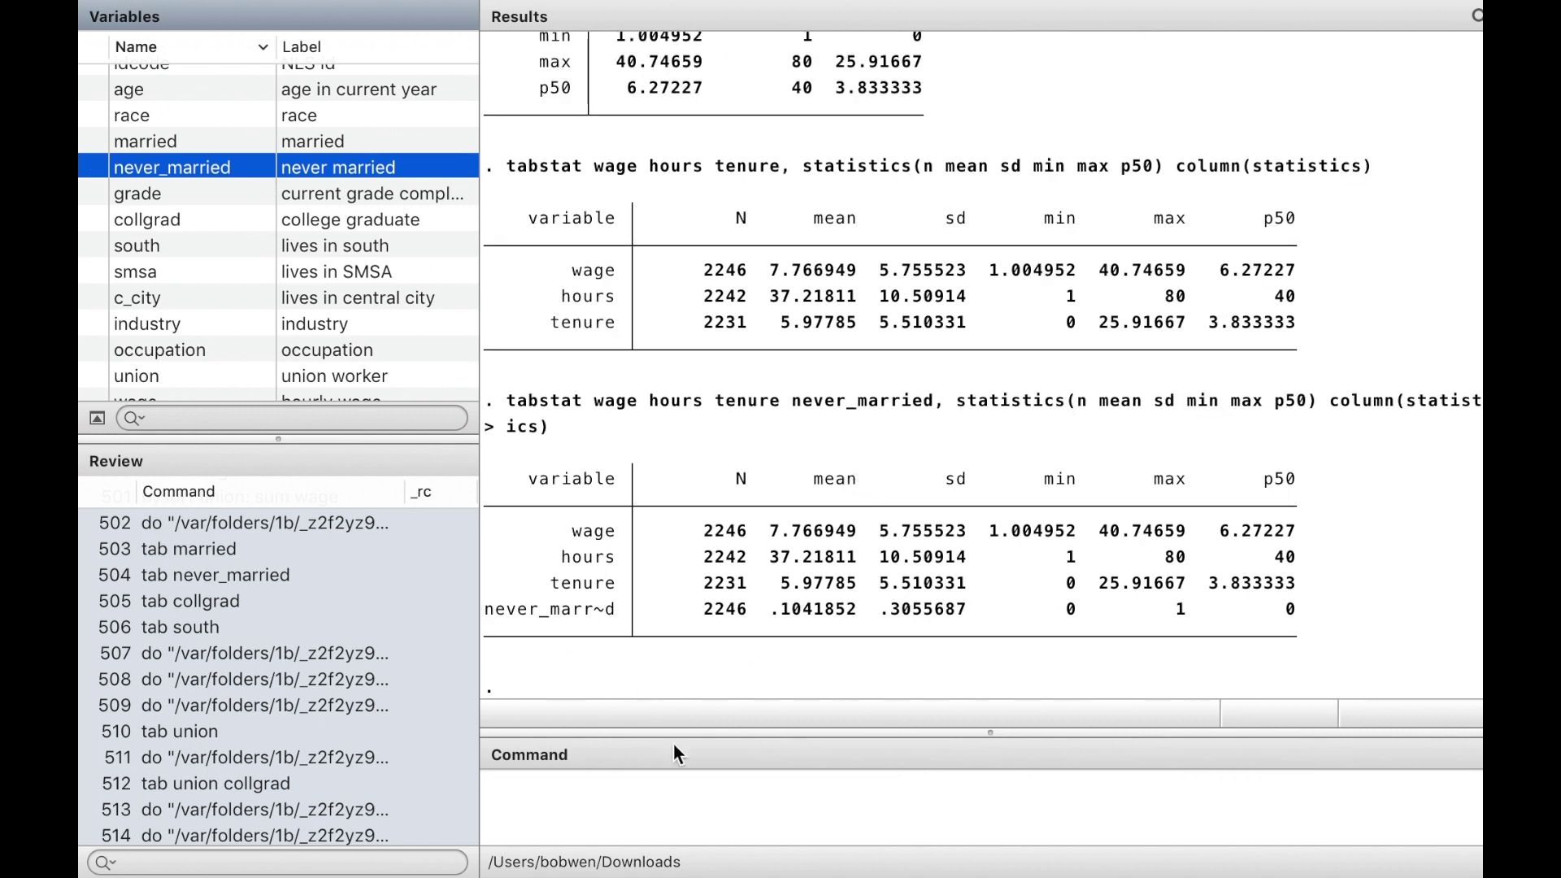
- Add varwidth(13) so never_married's full name shows, and rerun the tabstat
left_click(626, 809)
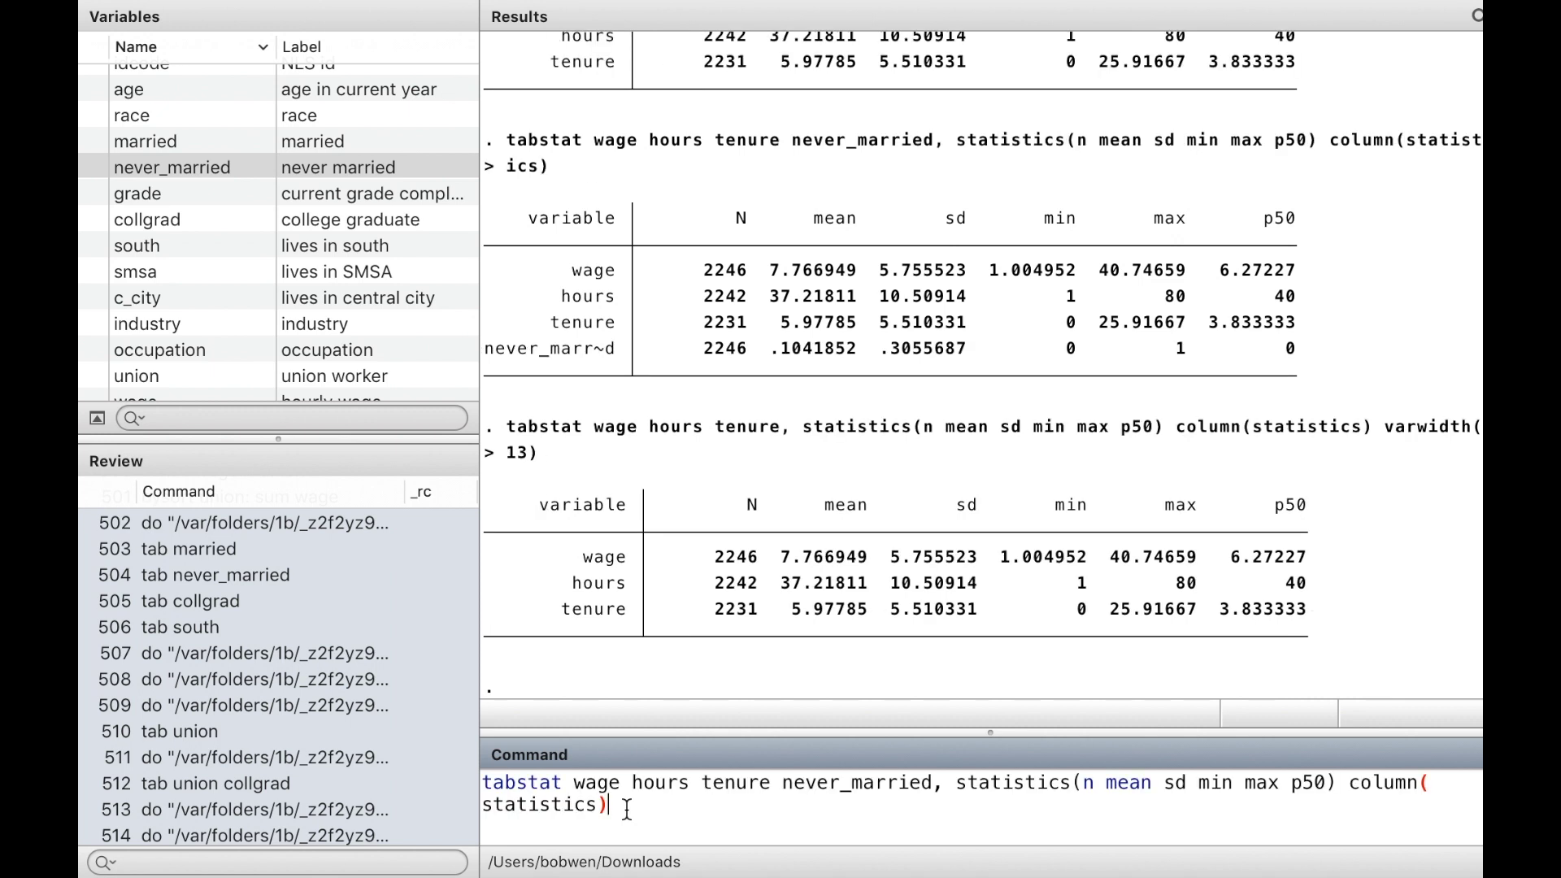
type("varwidth()13")
key("Return")
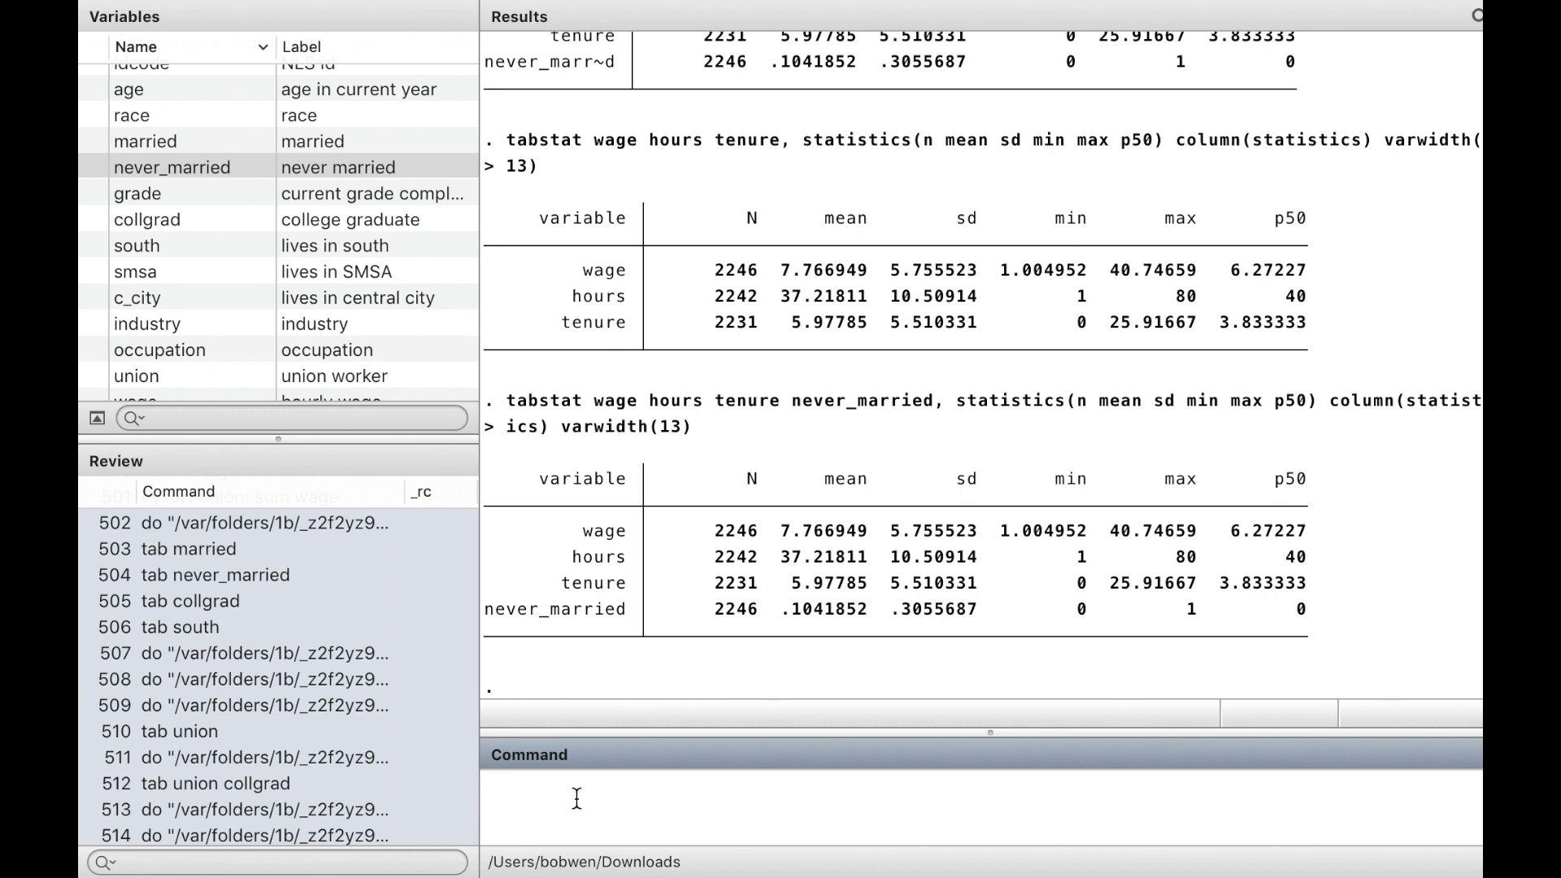
key("Page_Up")
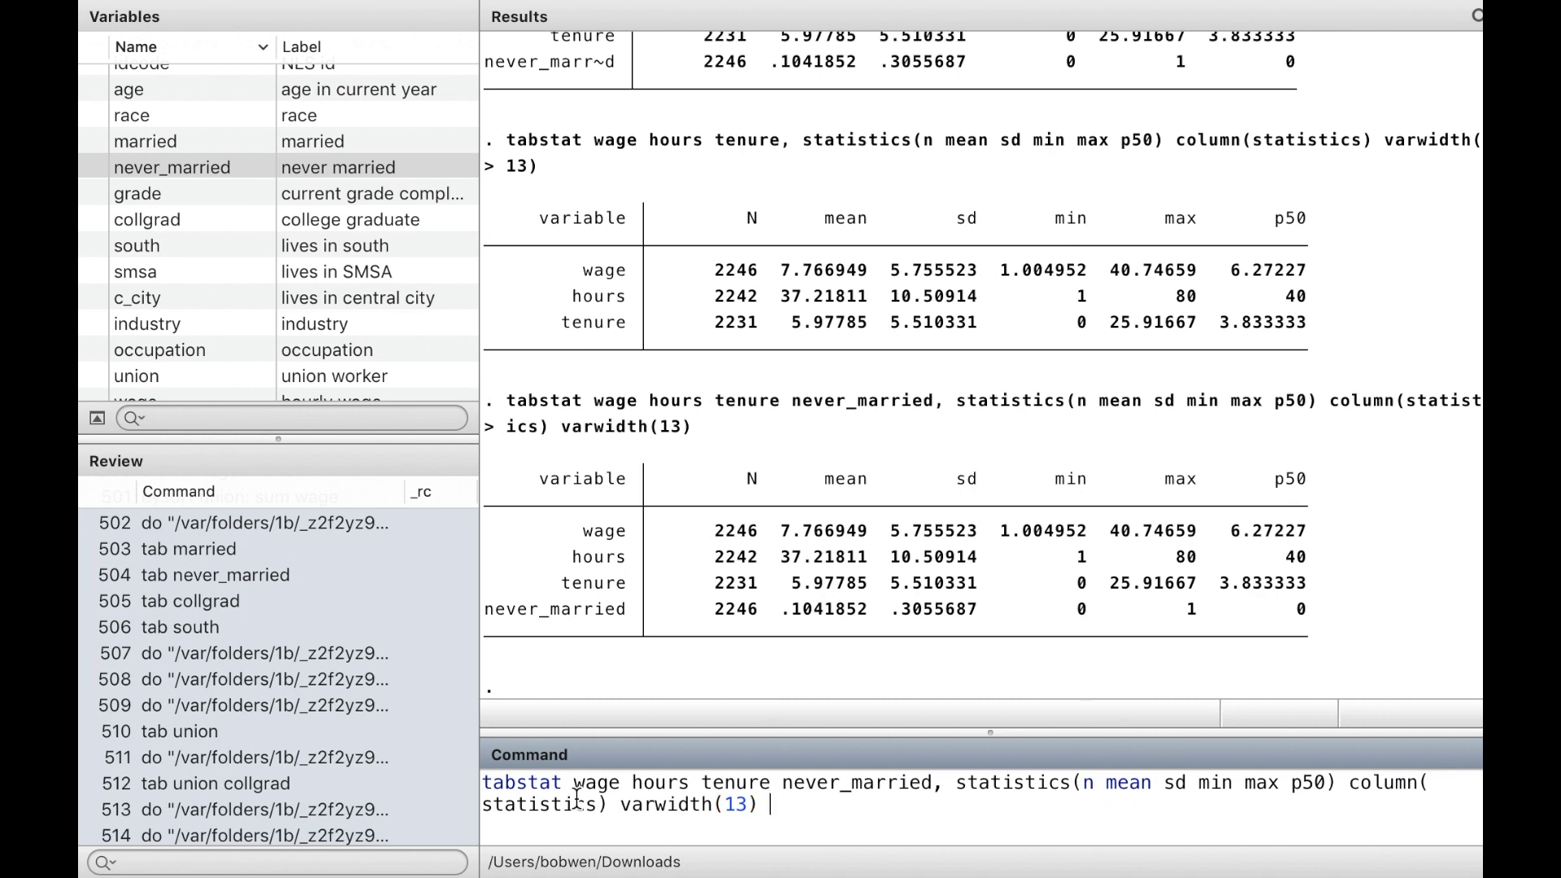
- Run the tabstat with format(%9.2f), then rerun it broken down by south
type("format(%9.2f")
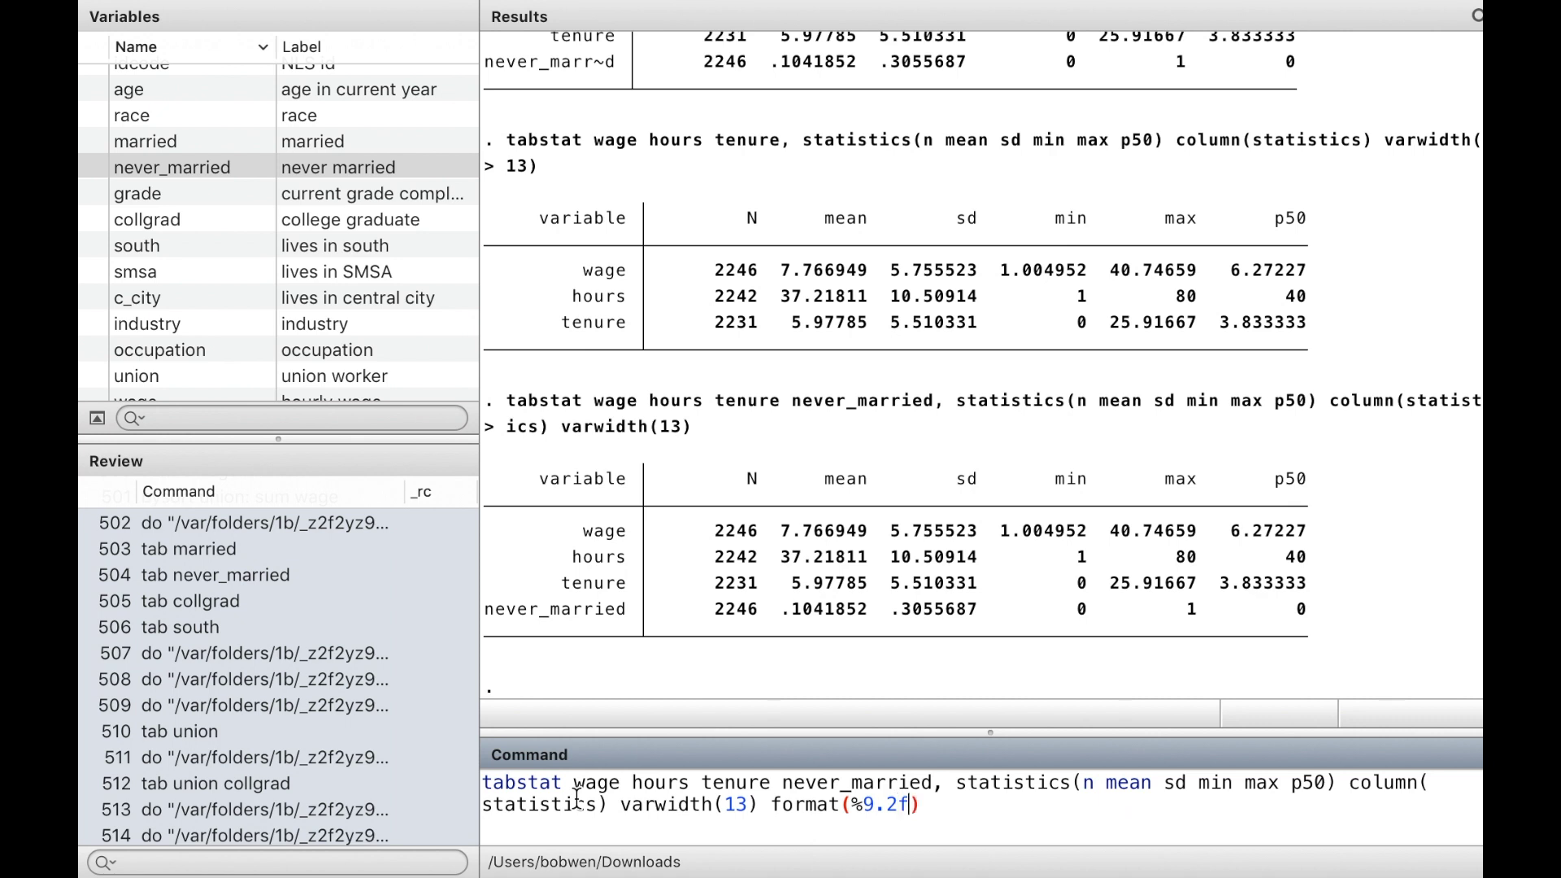
key("Return")
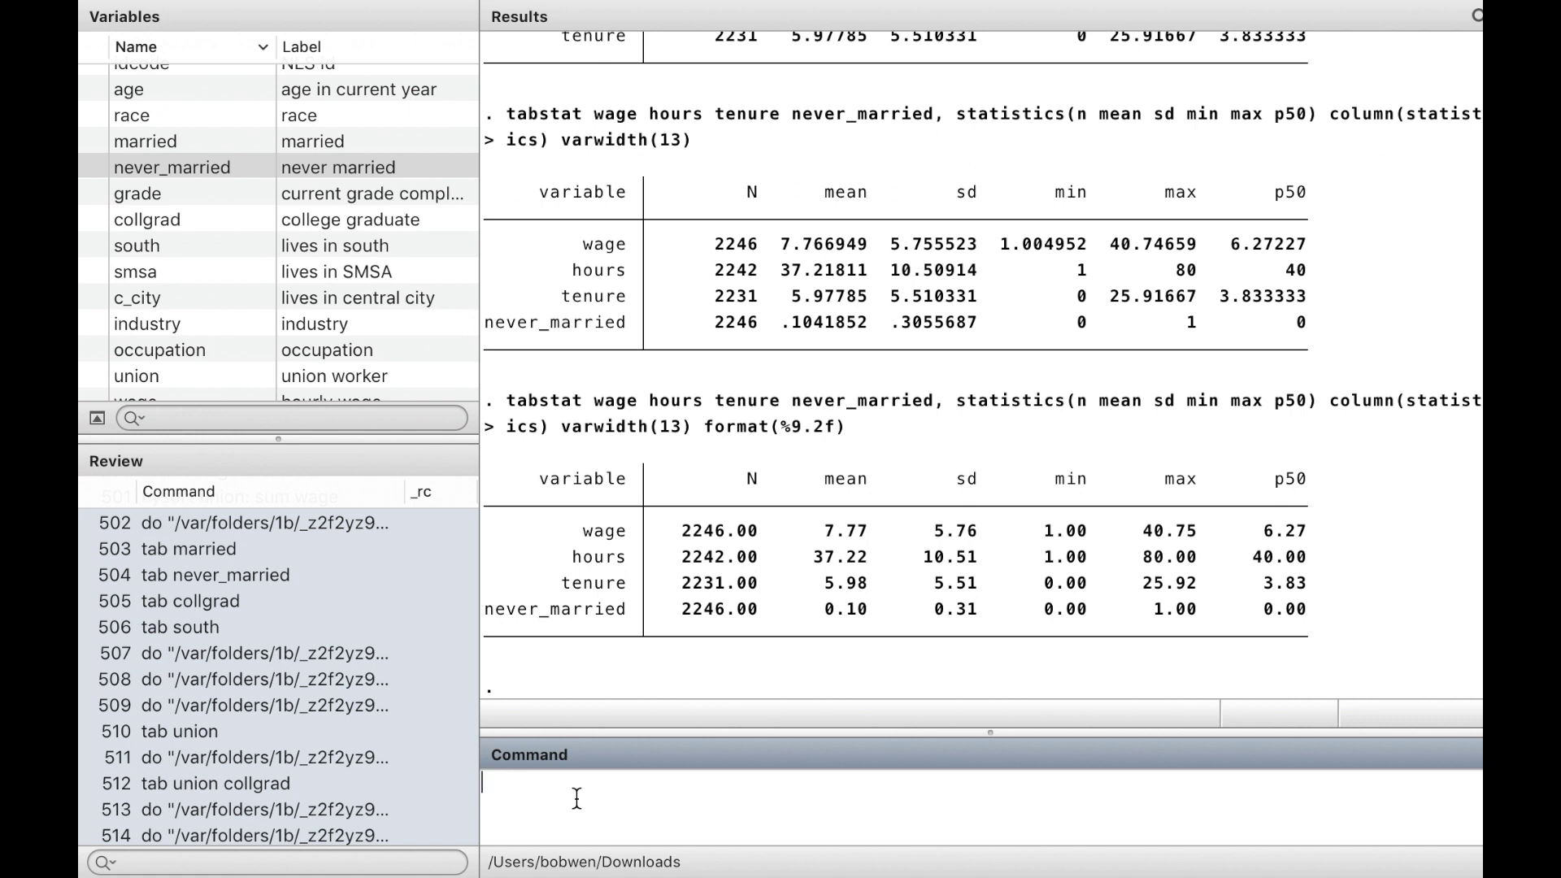
key("Page_Up")
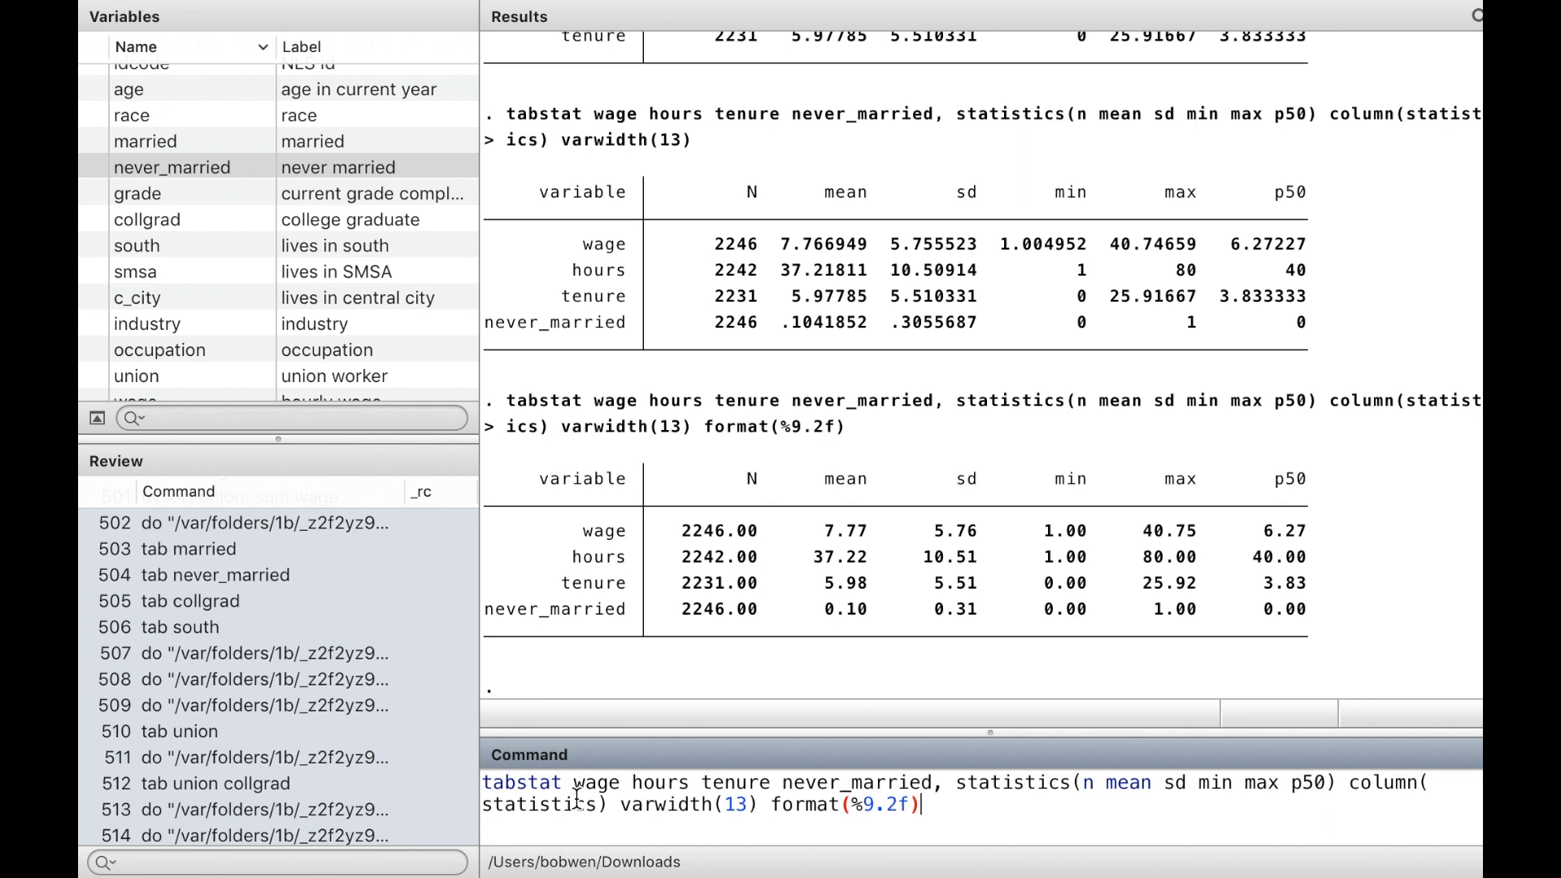
type("by")
type("()")
type("south")
key("Return")
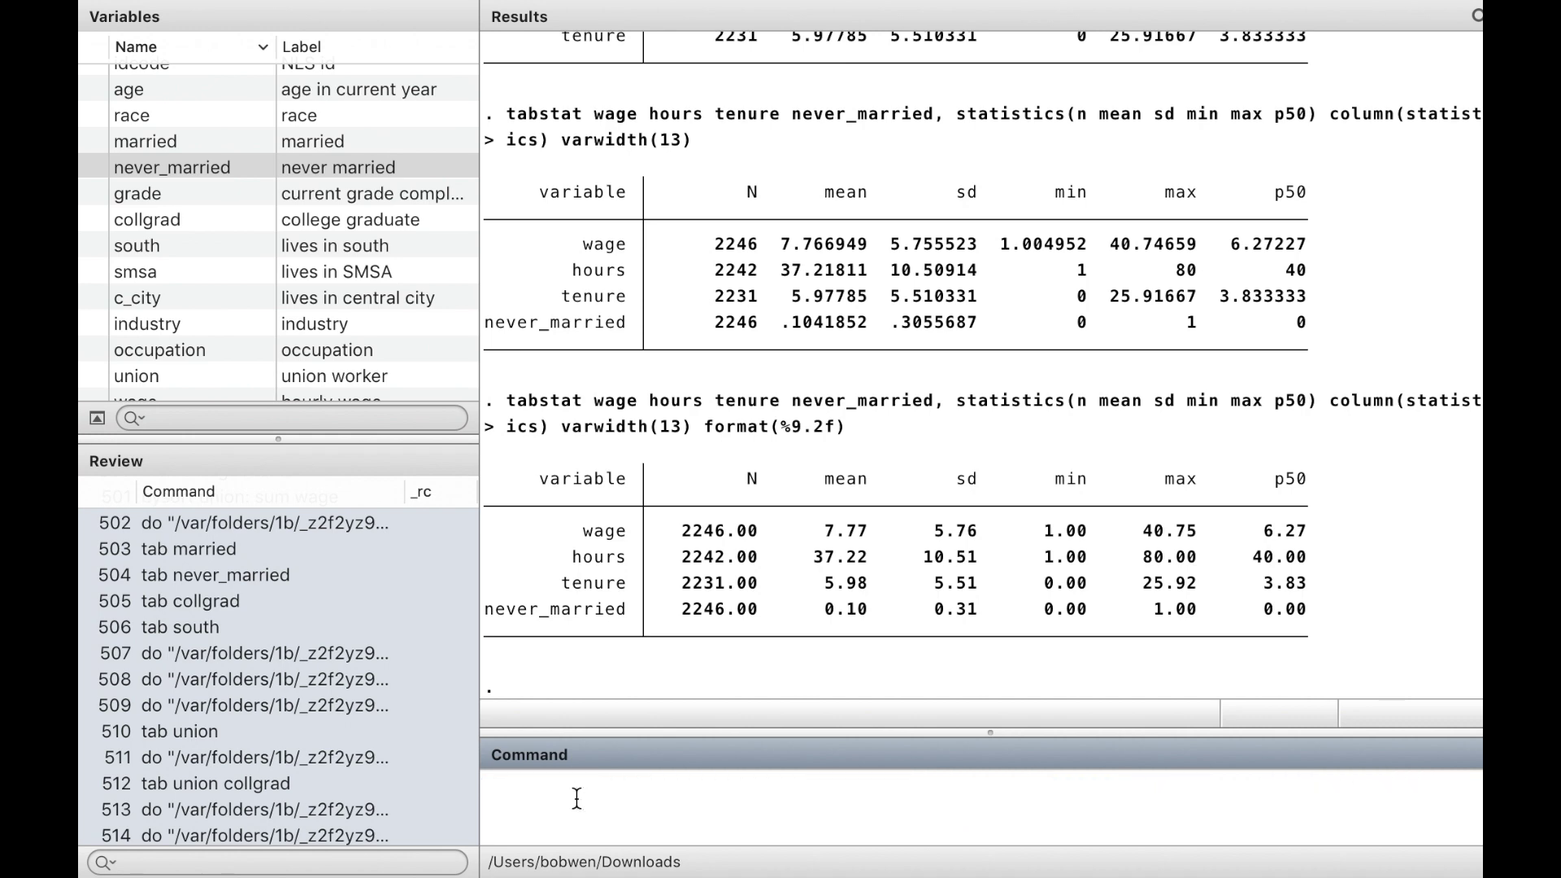